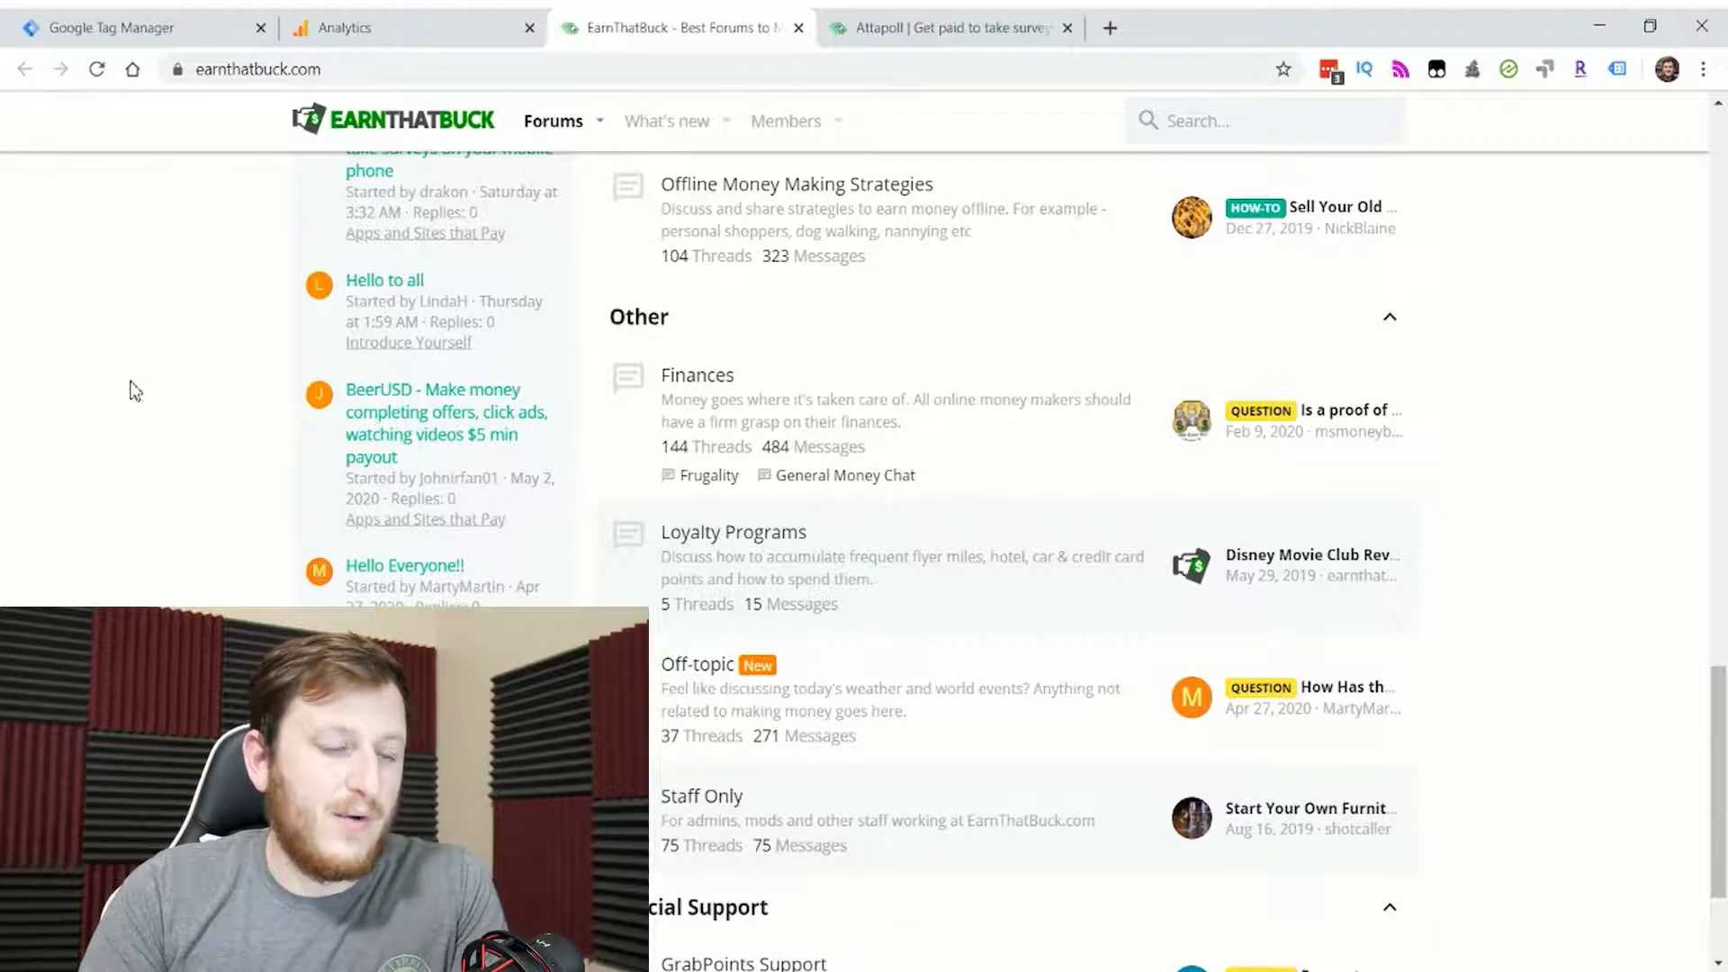
Step: Finish scrolling the forum page and return to the earnthatbuck.com GTM container workspace
scroll(1365, 671, "down", 3)
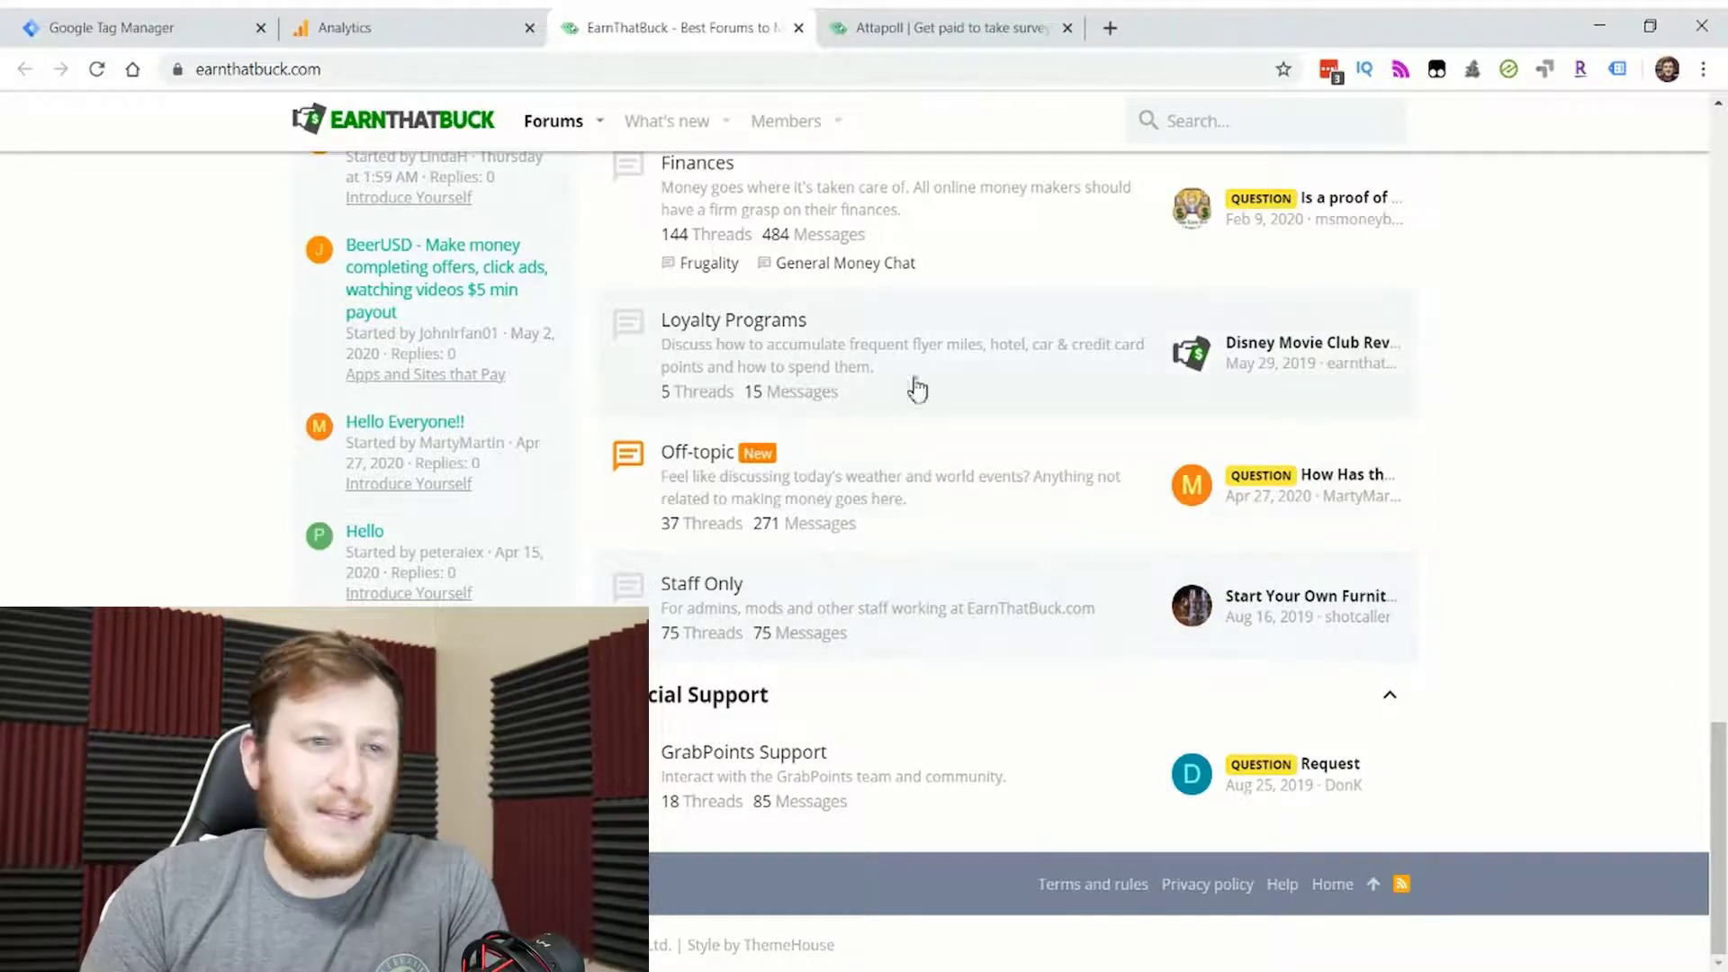
key("ctrl+1")
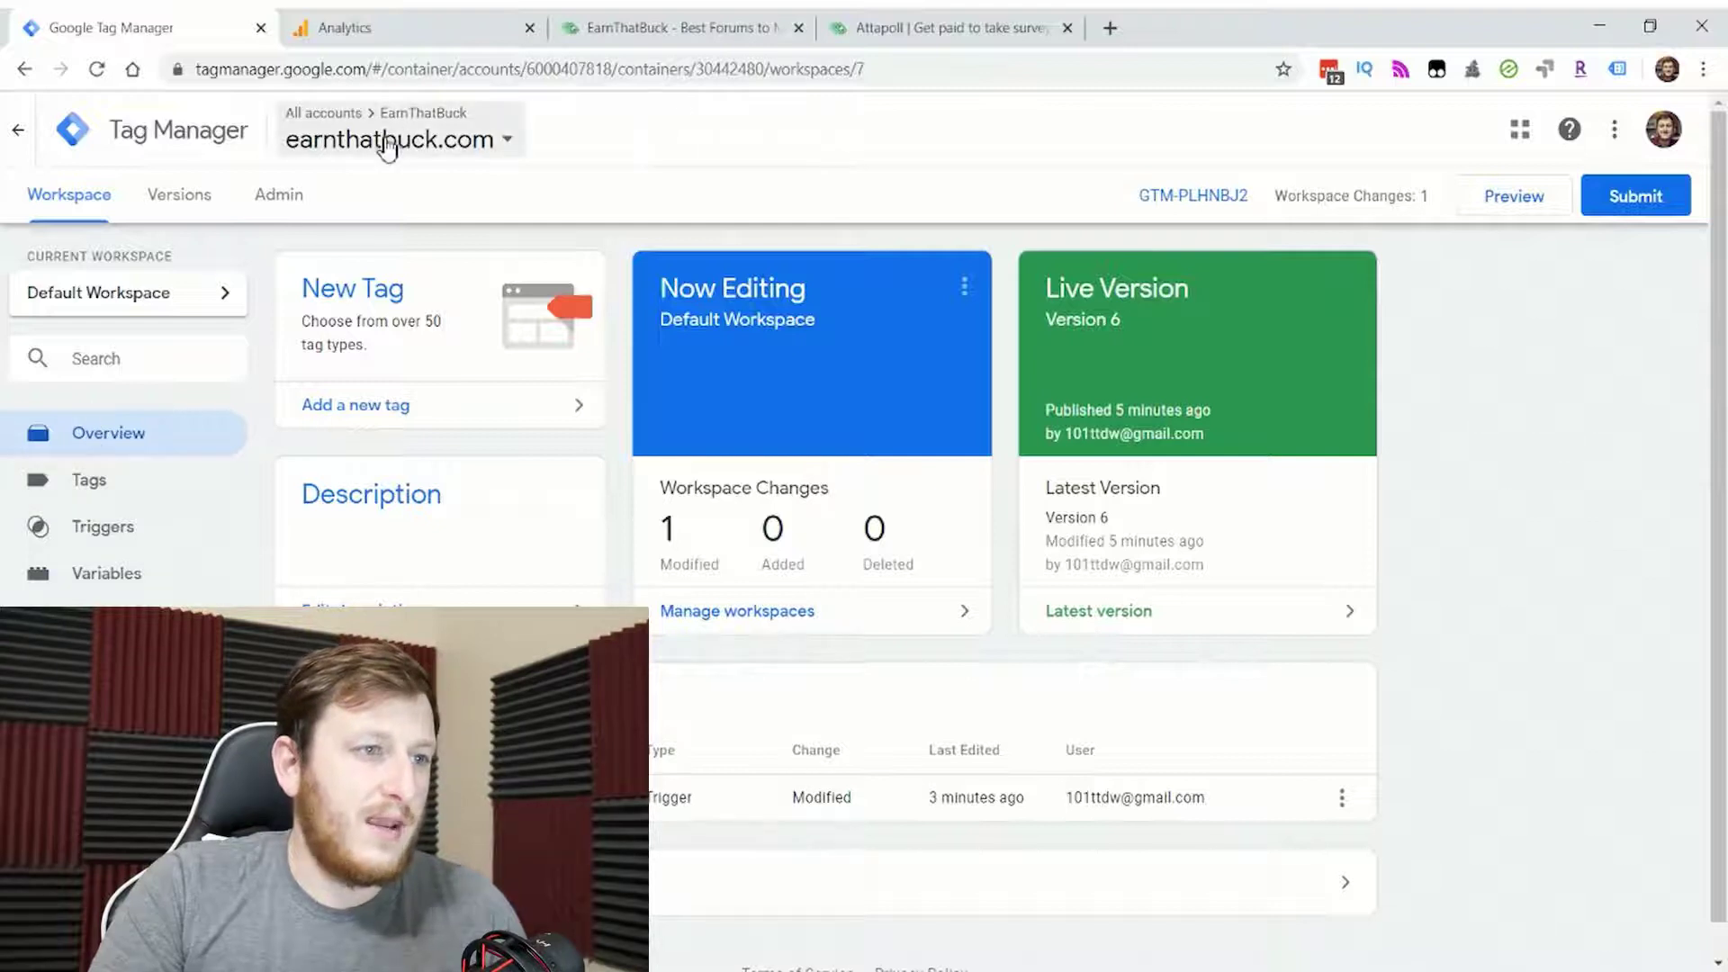
Step: Review the GTM-PLHNBJ2 head and body install code snippets, then close the window
left_click(1197, 196)
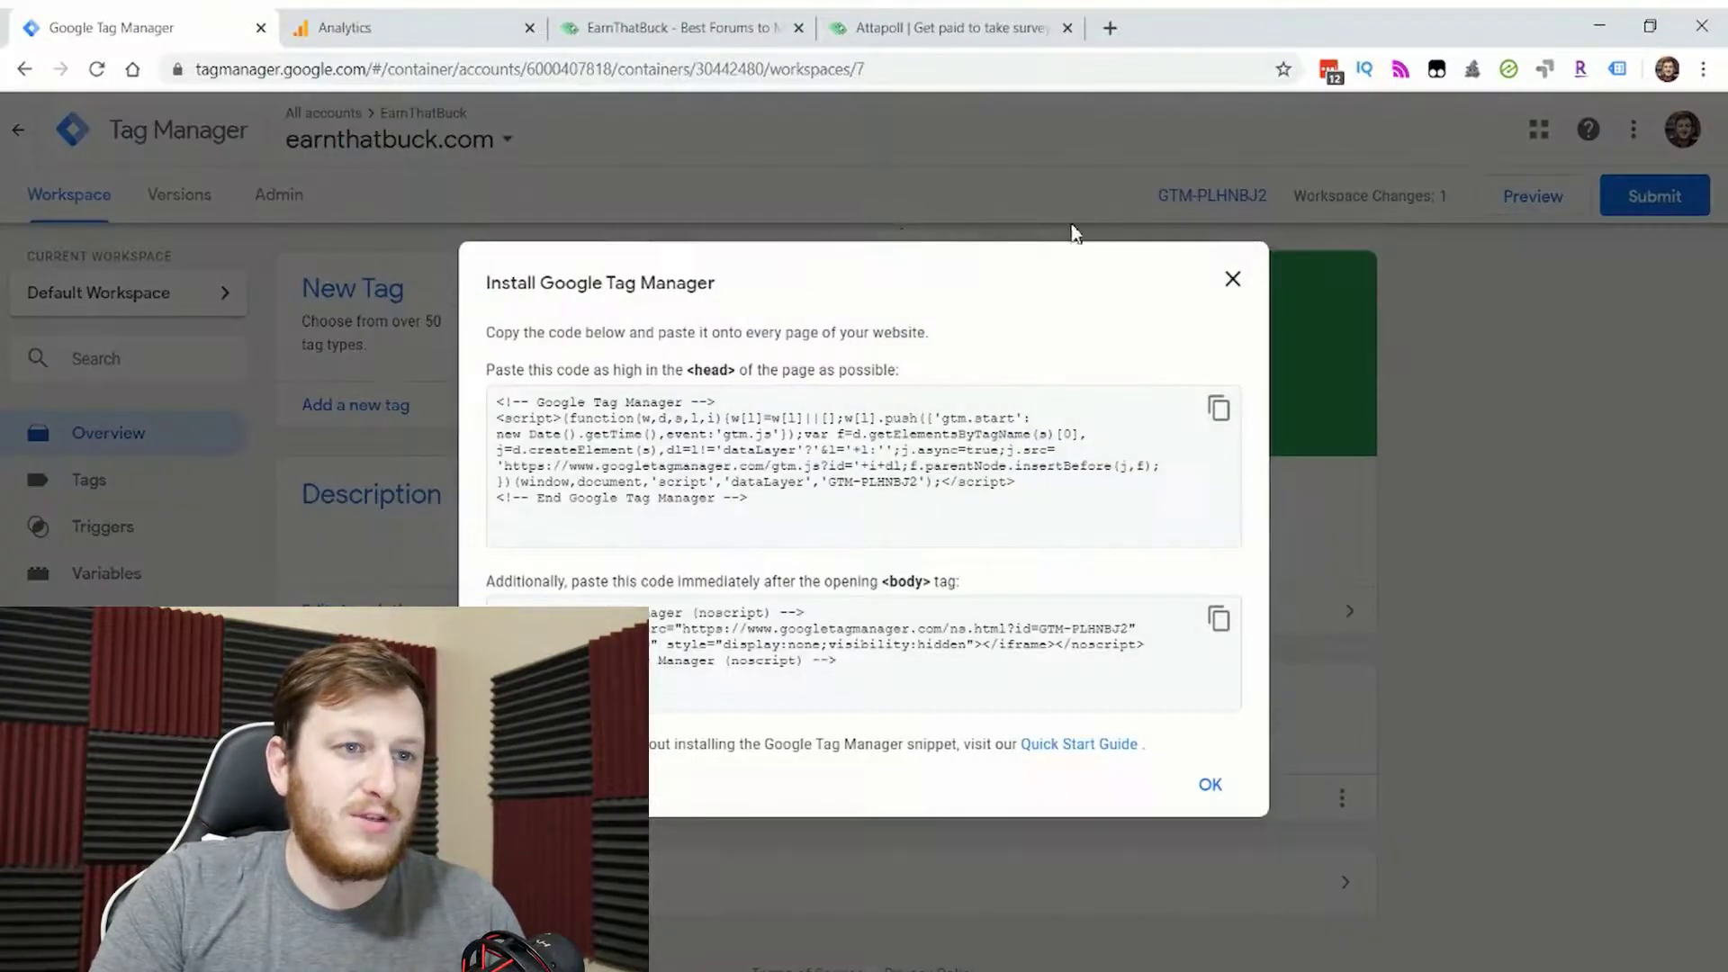
left_click(742, 457)
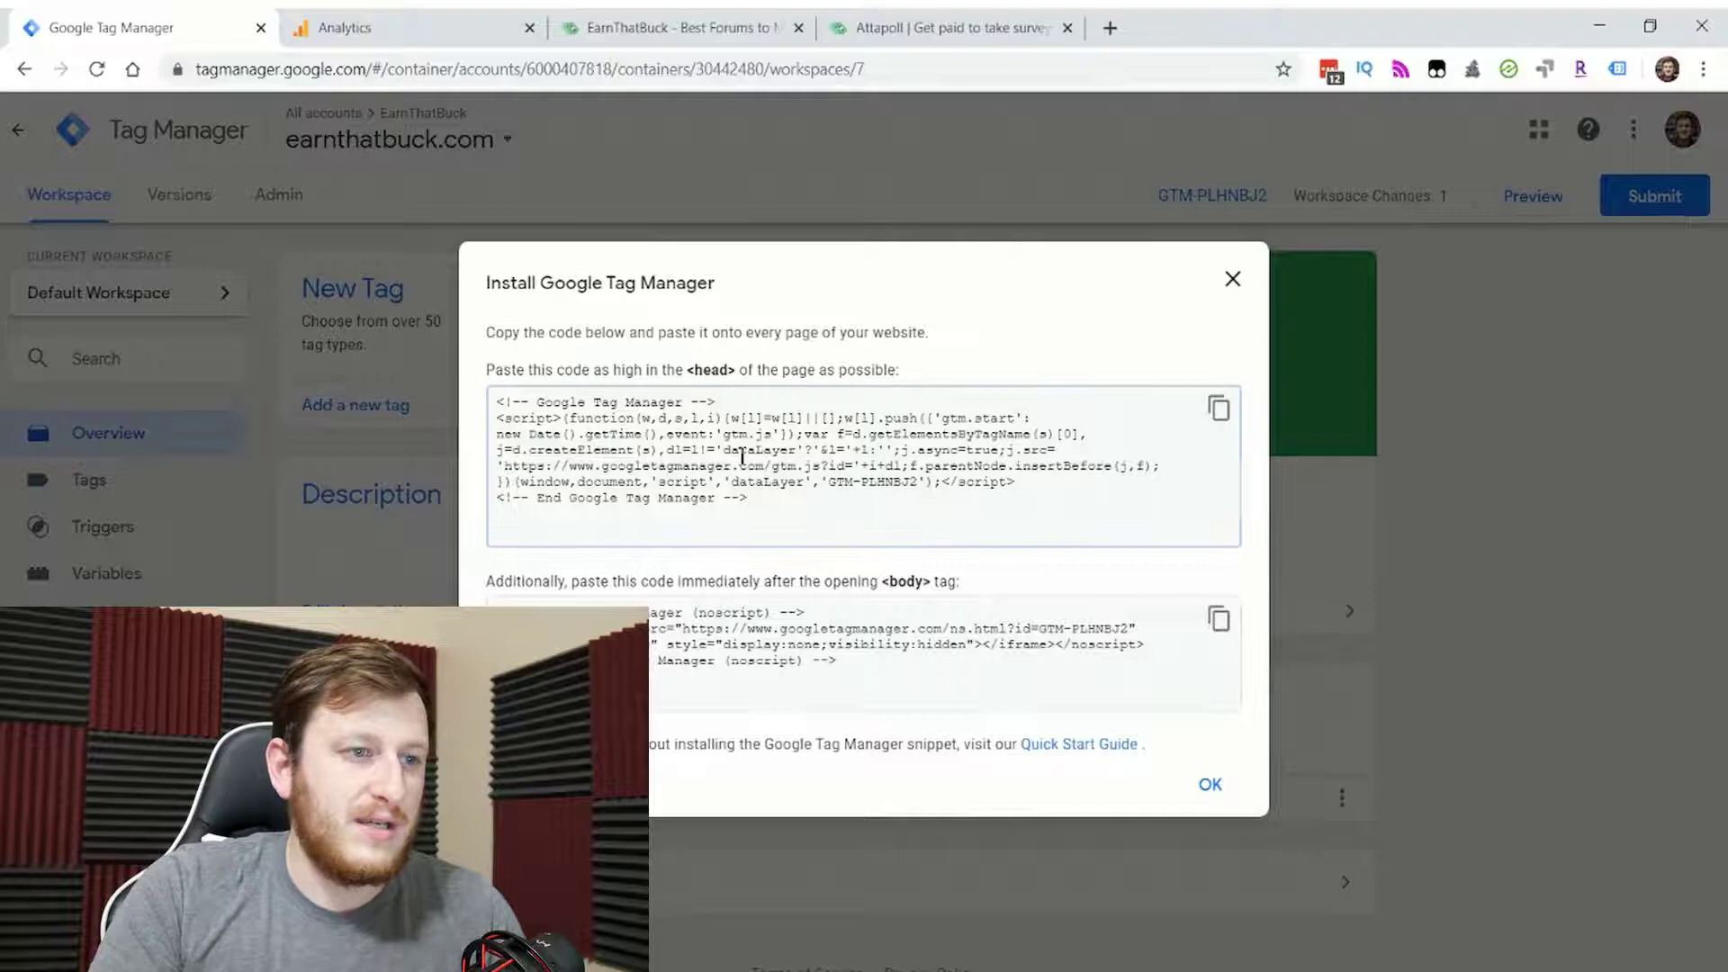
left_click_drag(798, 501, 493, 383)
left_click(971, 541)
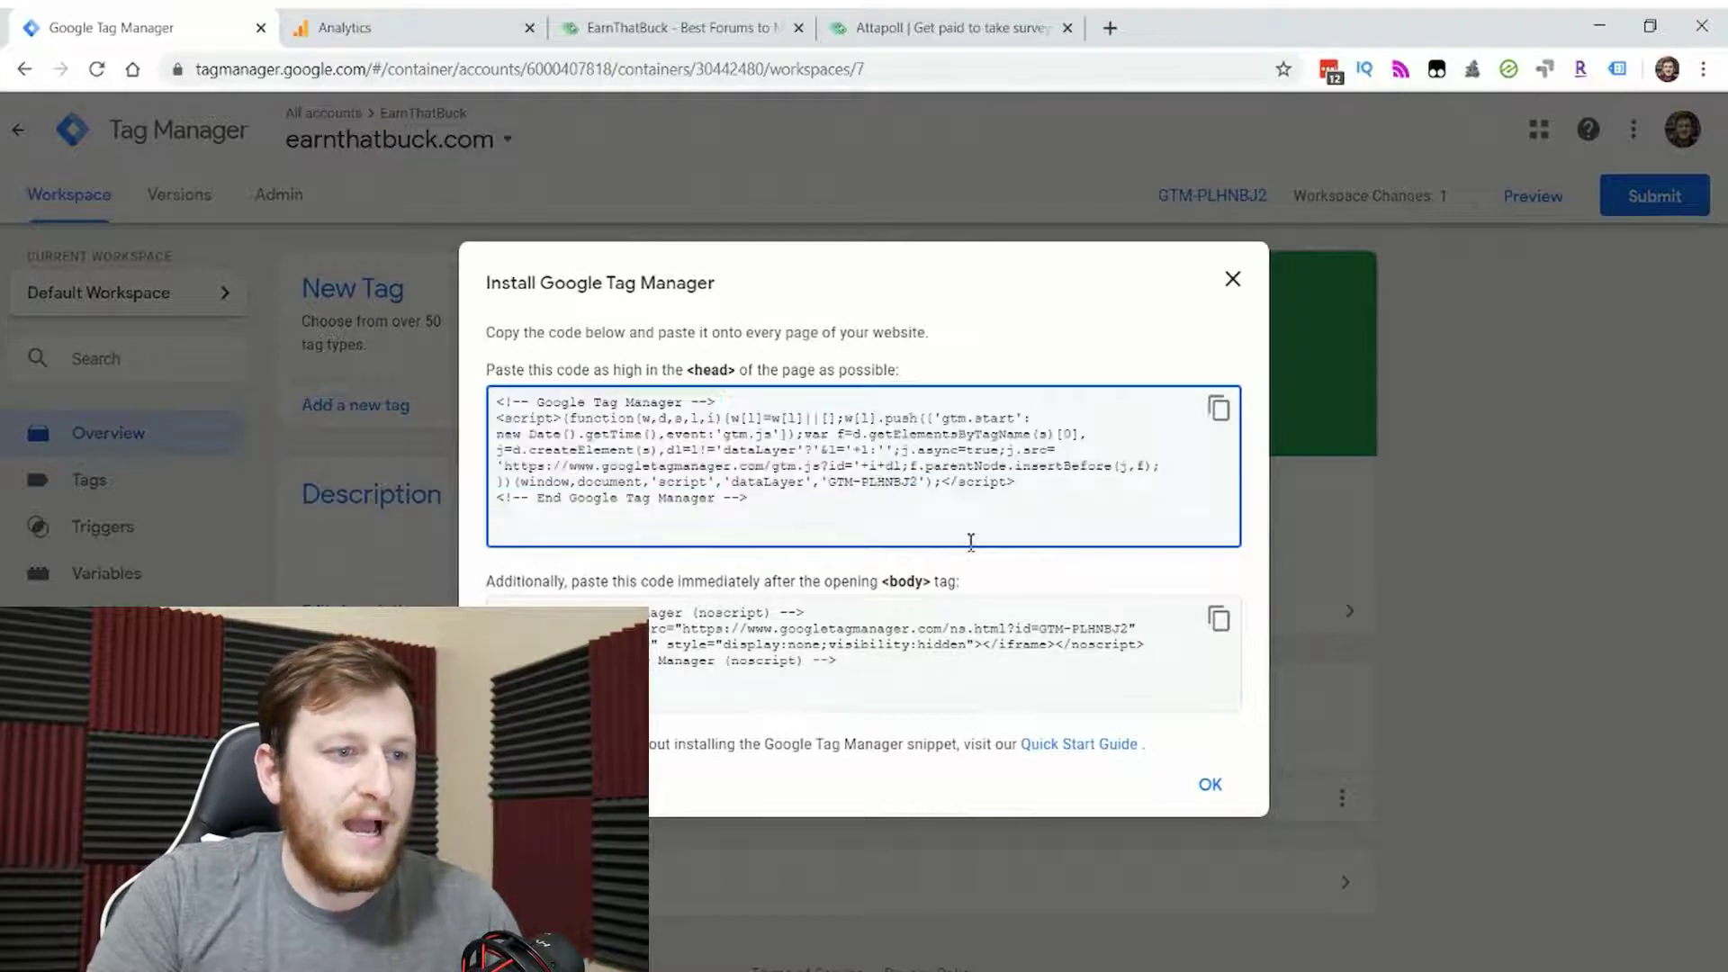
left_click_drag(971, 541, 429, 387)
left_click(829, 503)
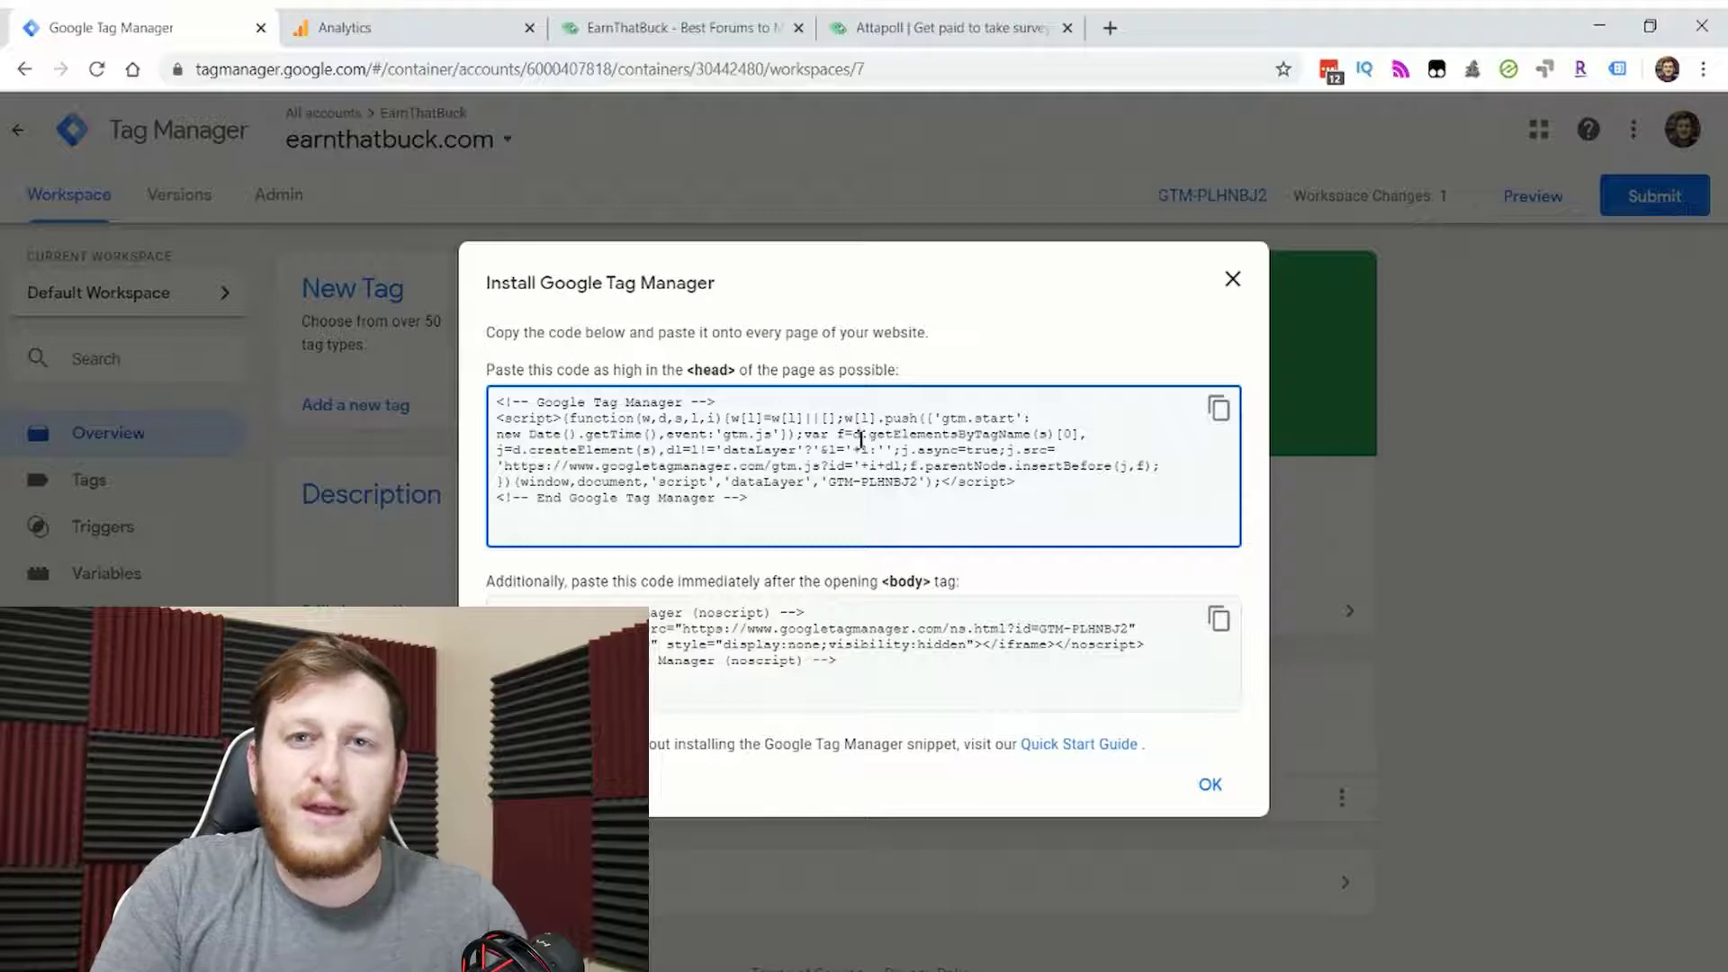
left_click_drag(975, 505, 454, 398)
left_click(1163, 577)
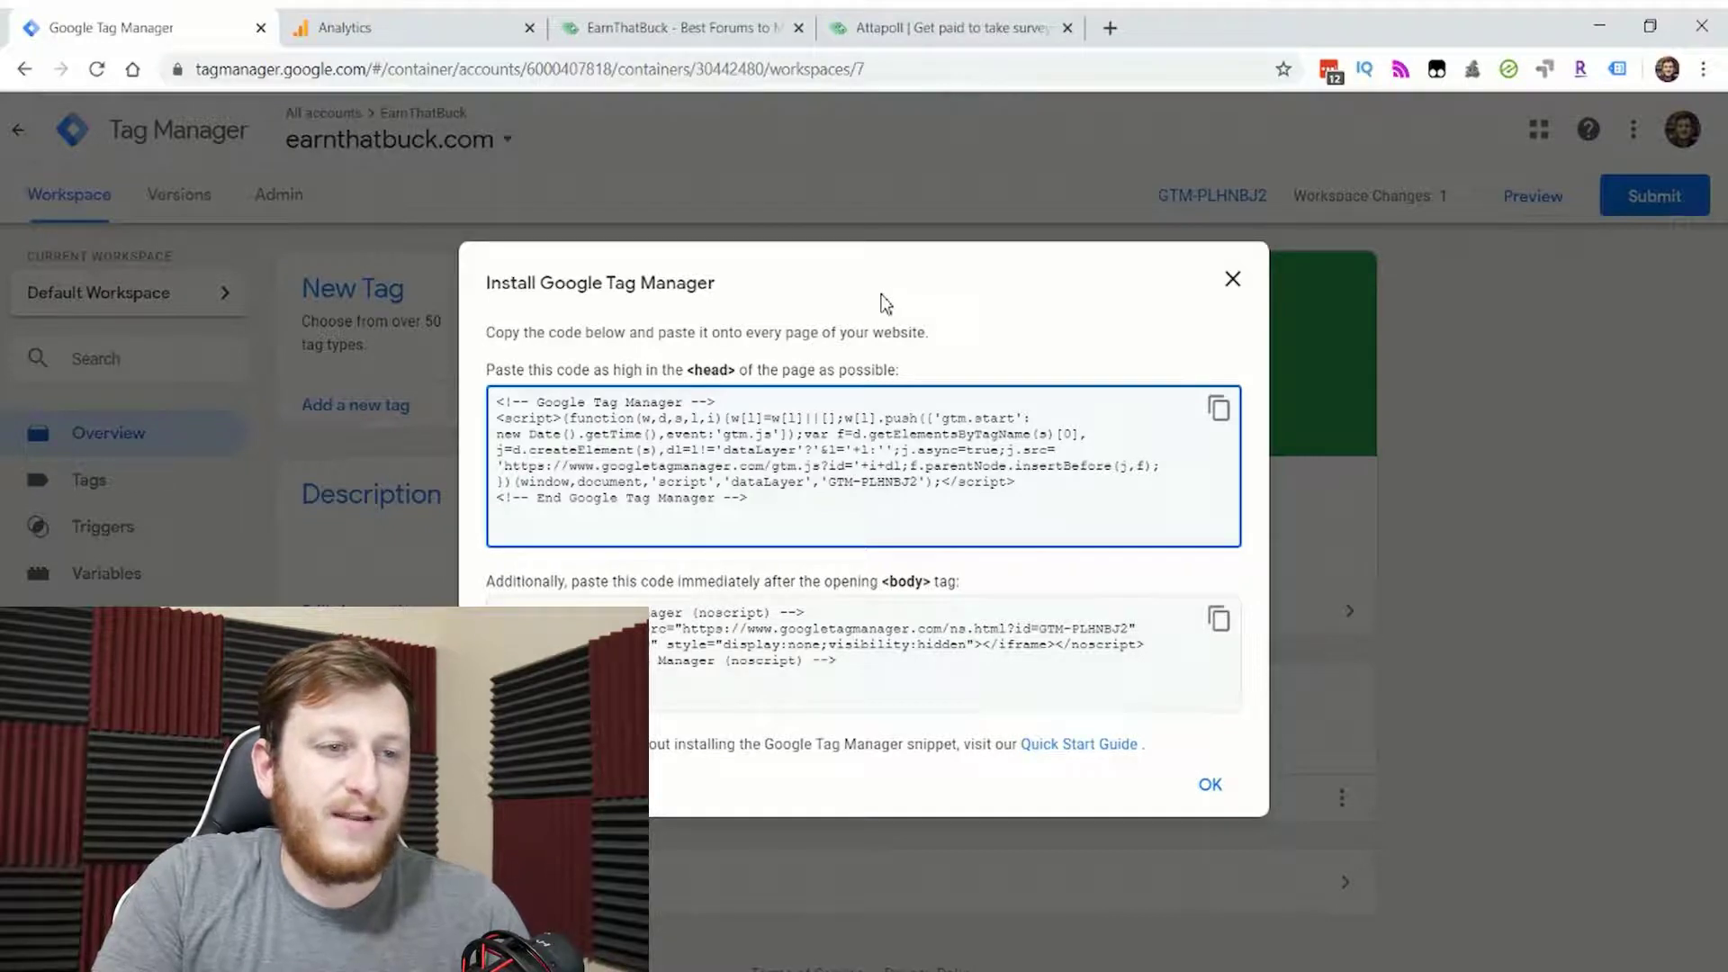
left_click_drag(771, 493, 427, 409)
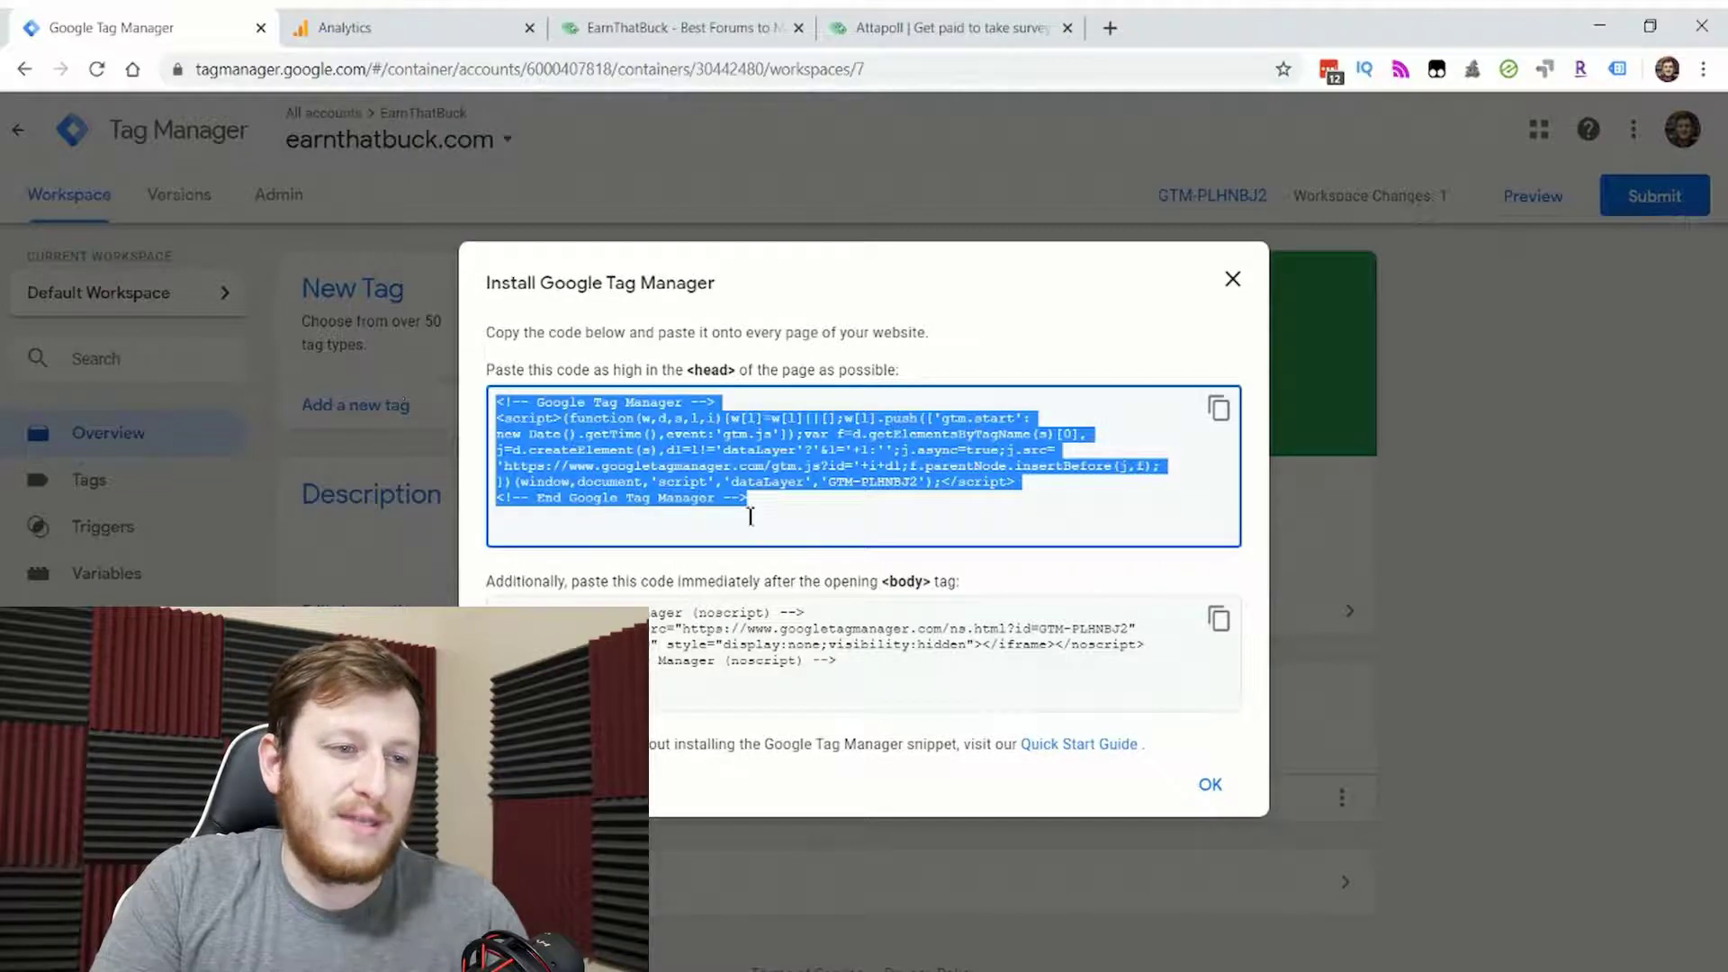
left_click(751, 511)
left_click(926, 668)
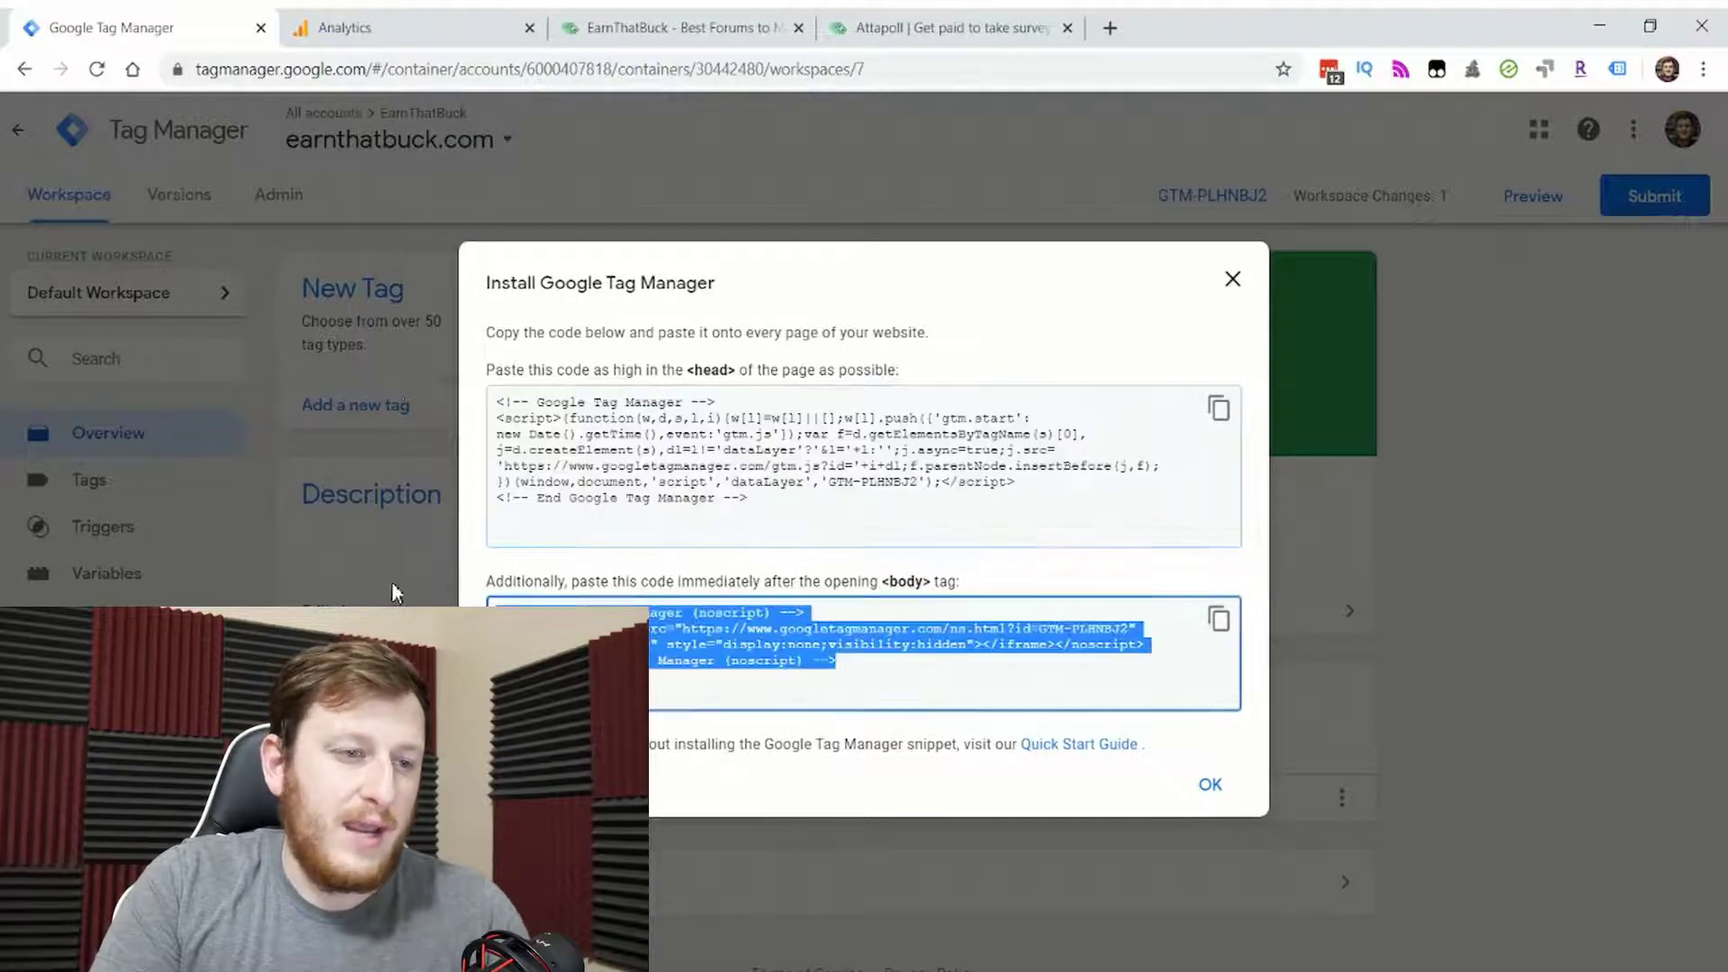
left_click(1235, 790)
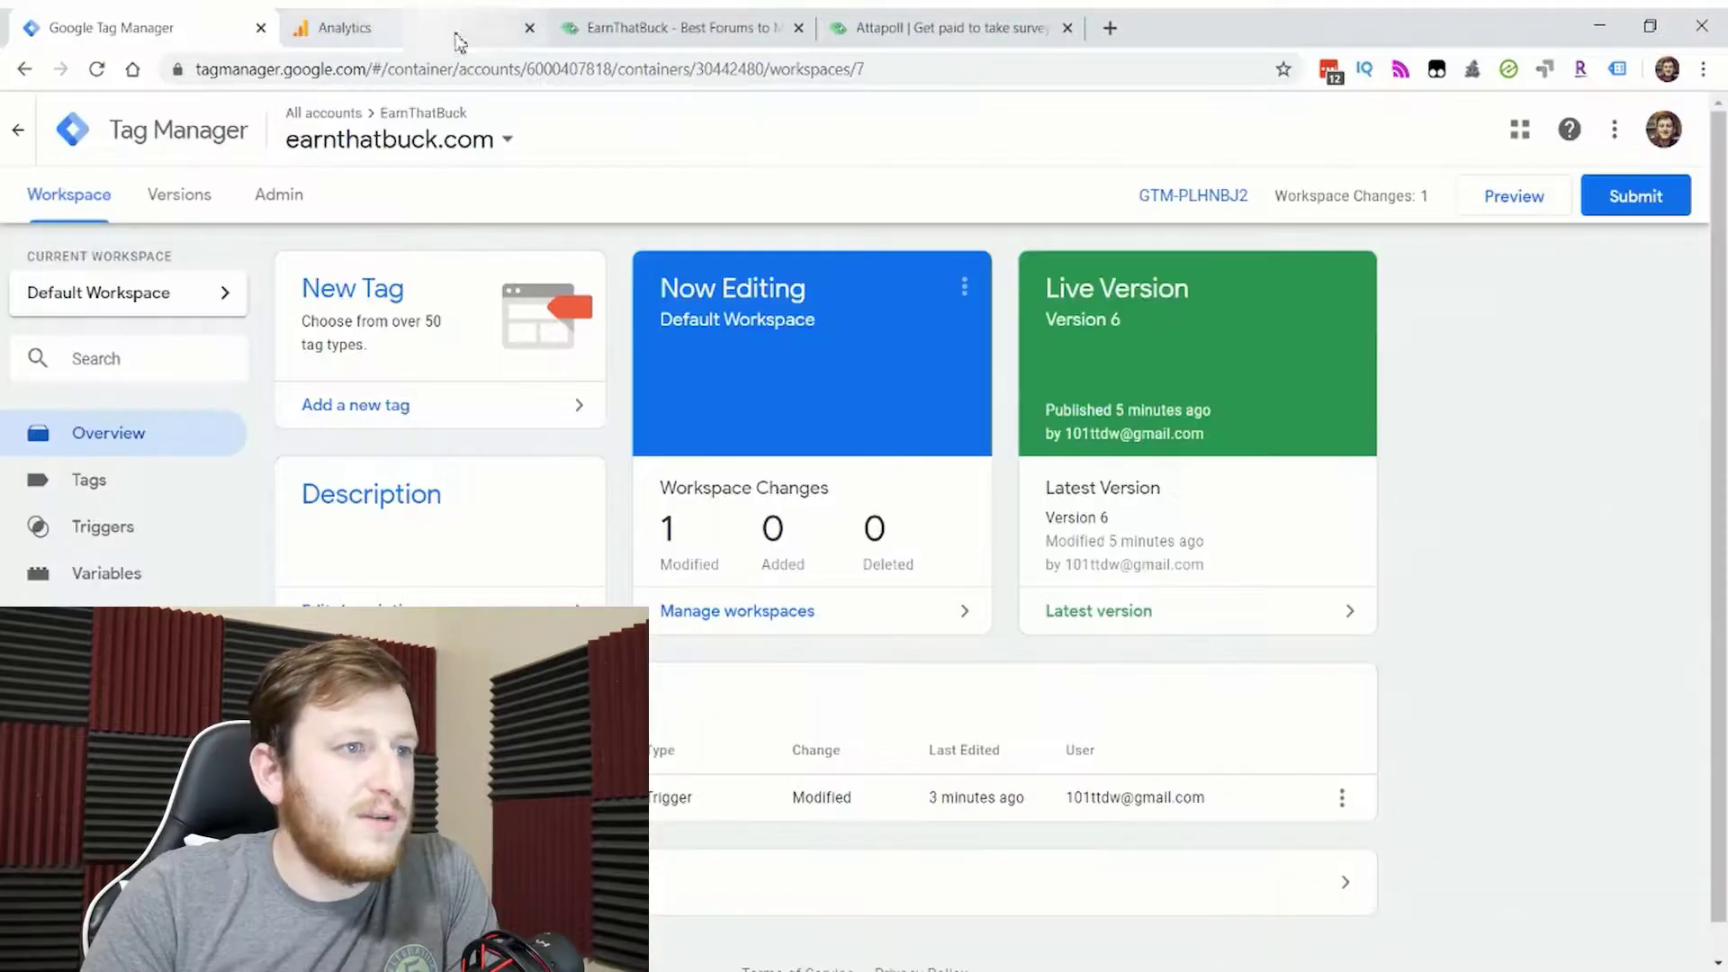
Step: Glance at the Analytics realtime events report, then bring up the container's Variables list
left_click(405, 29)
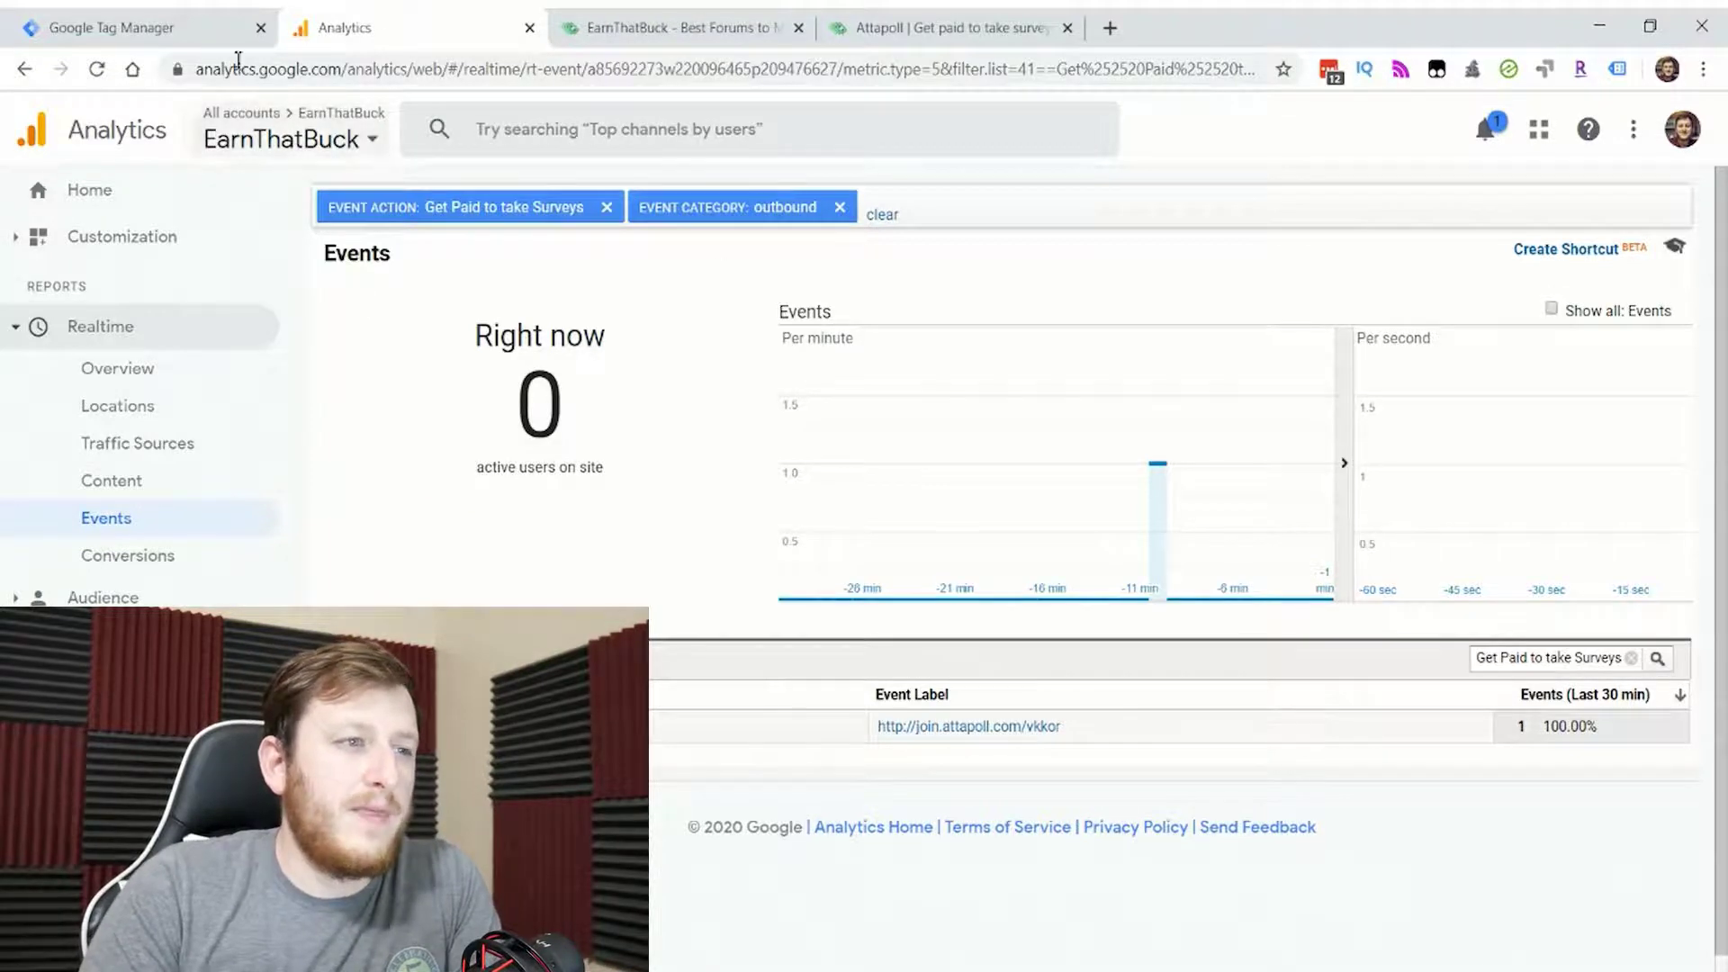
left_click(161, 27)
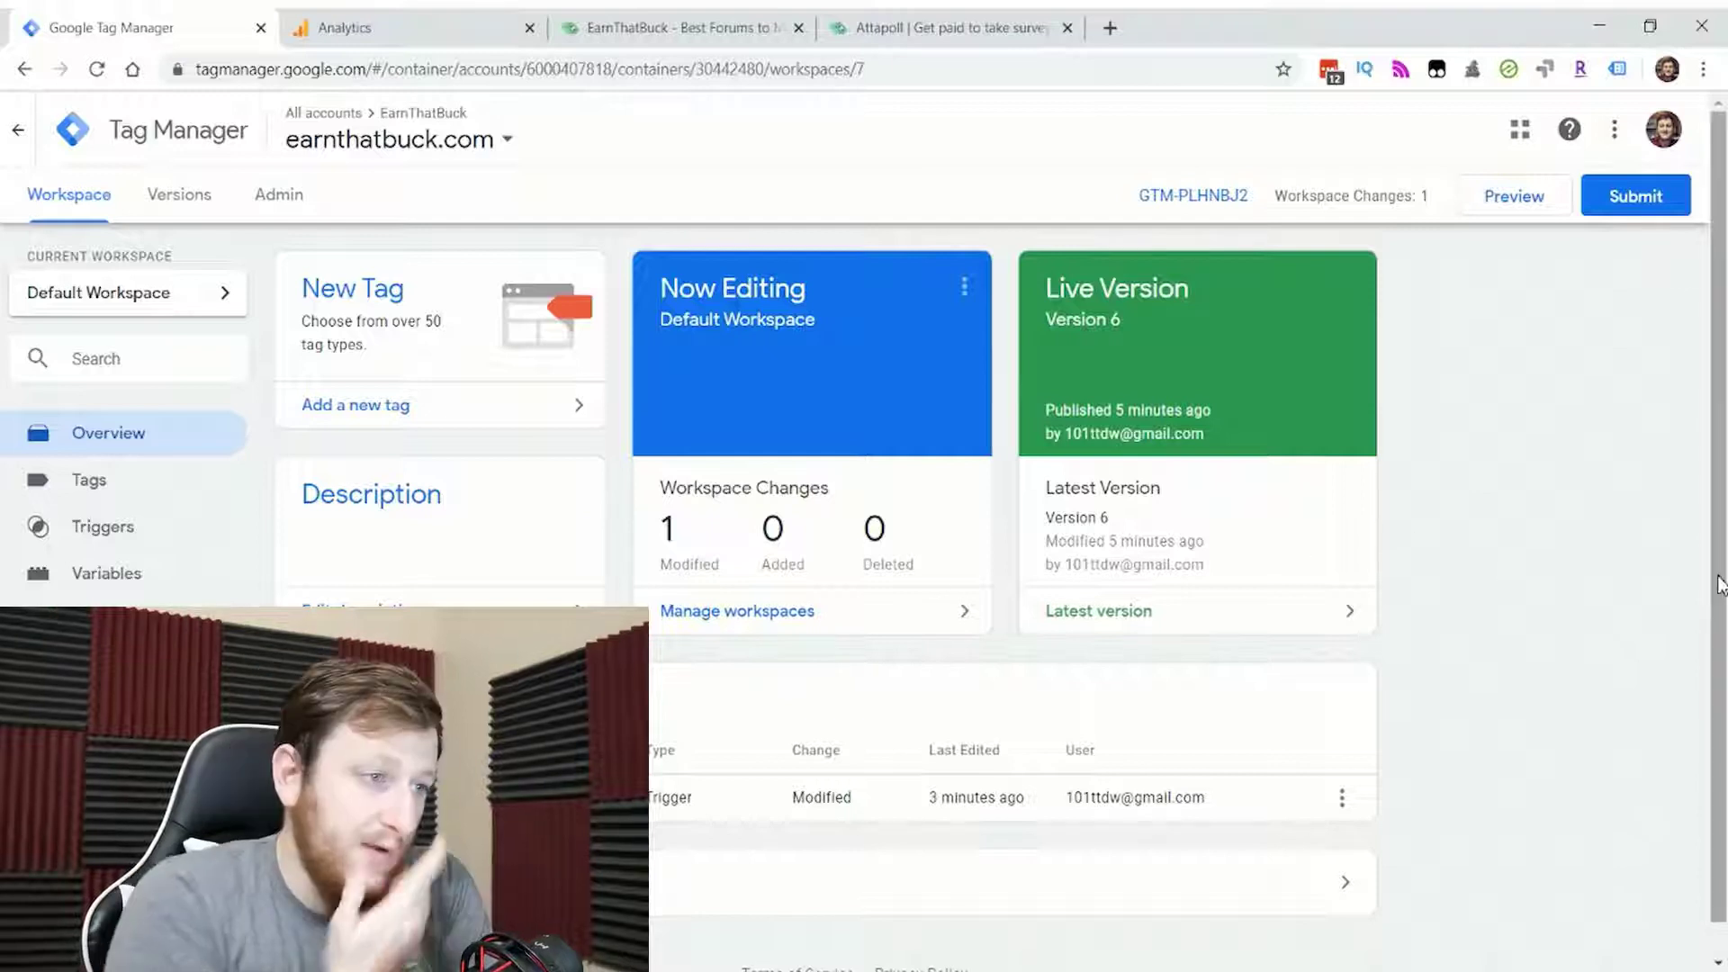
left_click(107, 581)
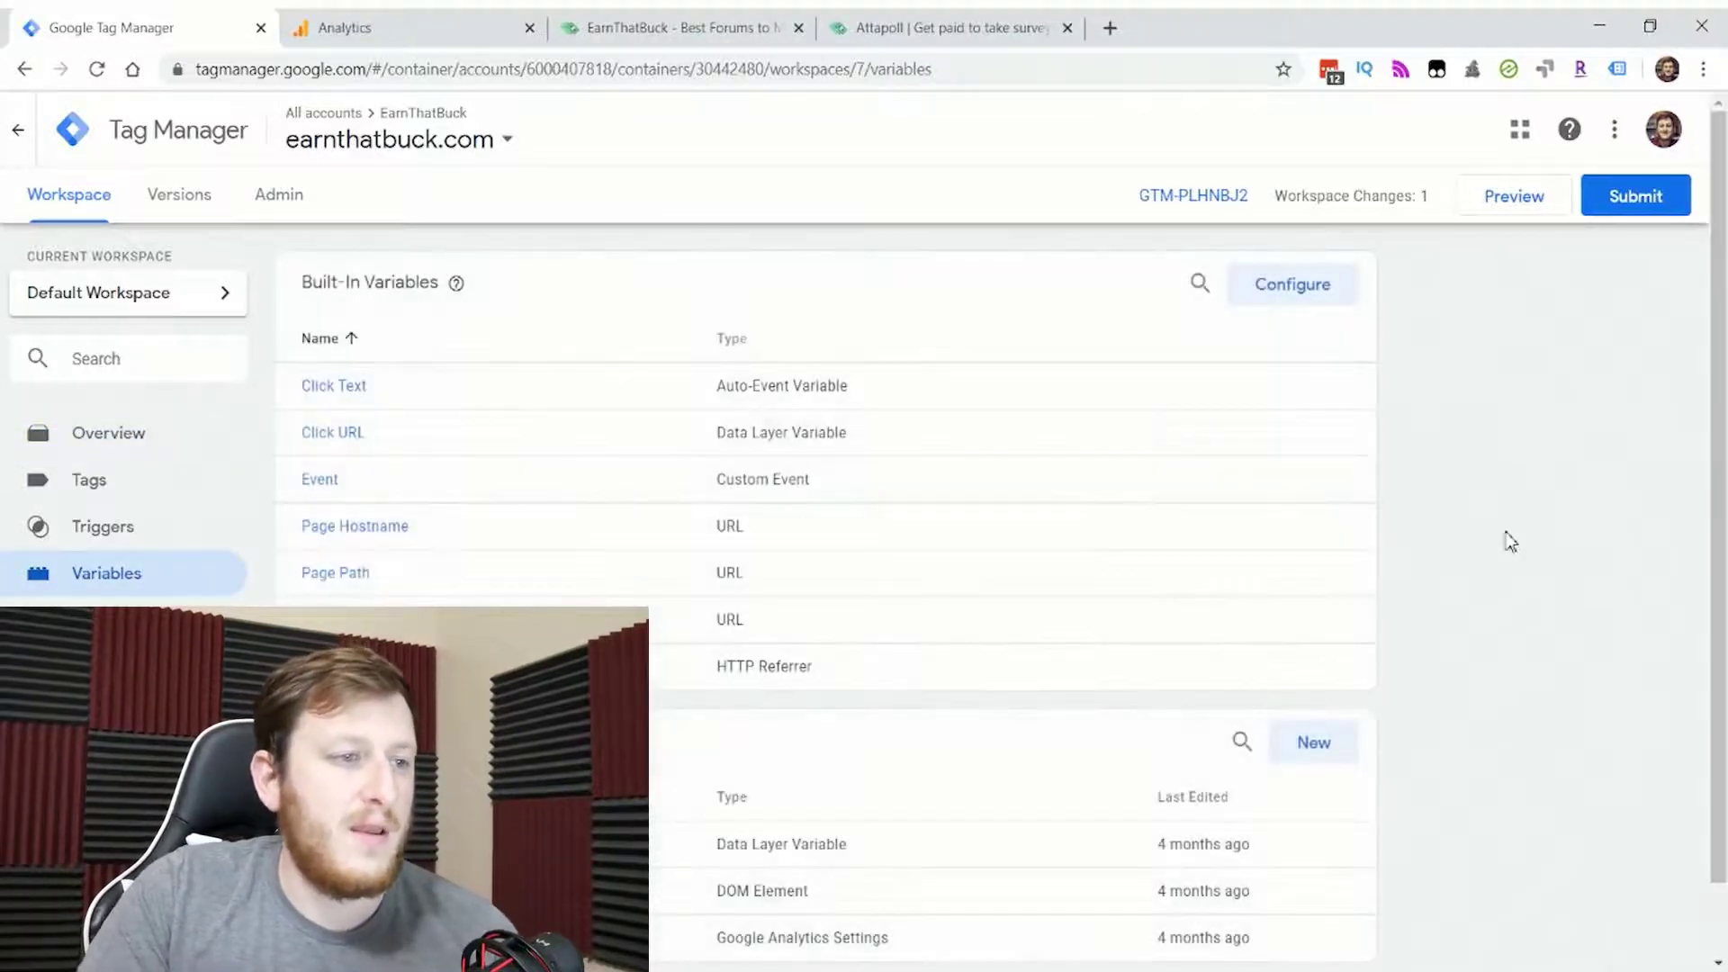
scroll(1512, 535, "down", 1)
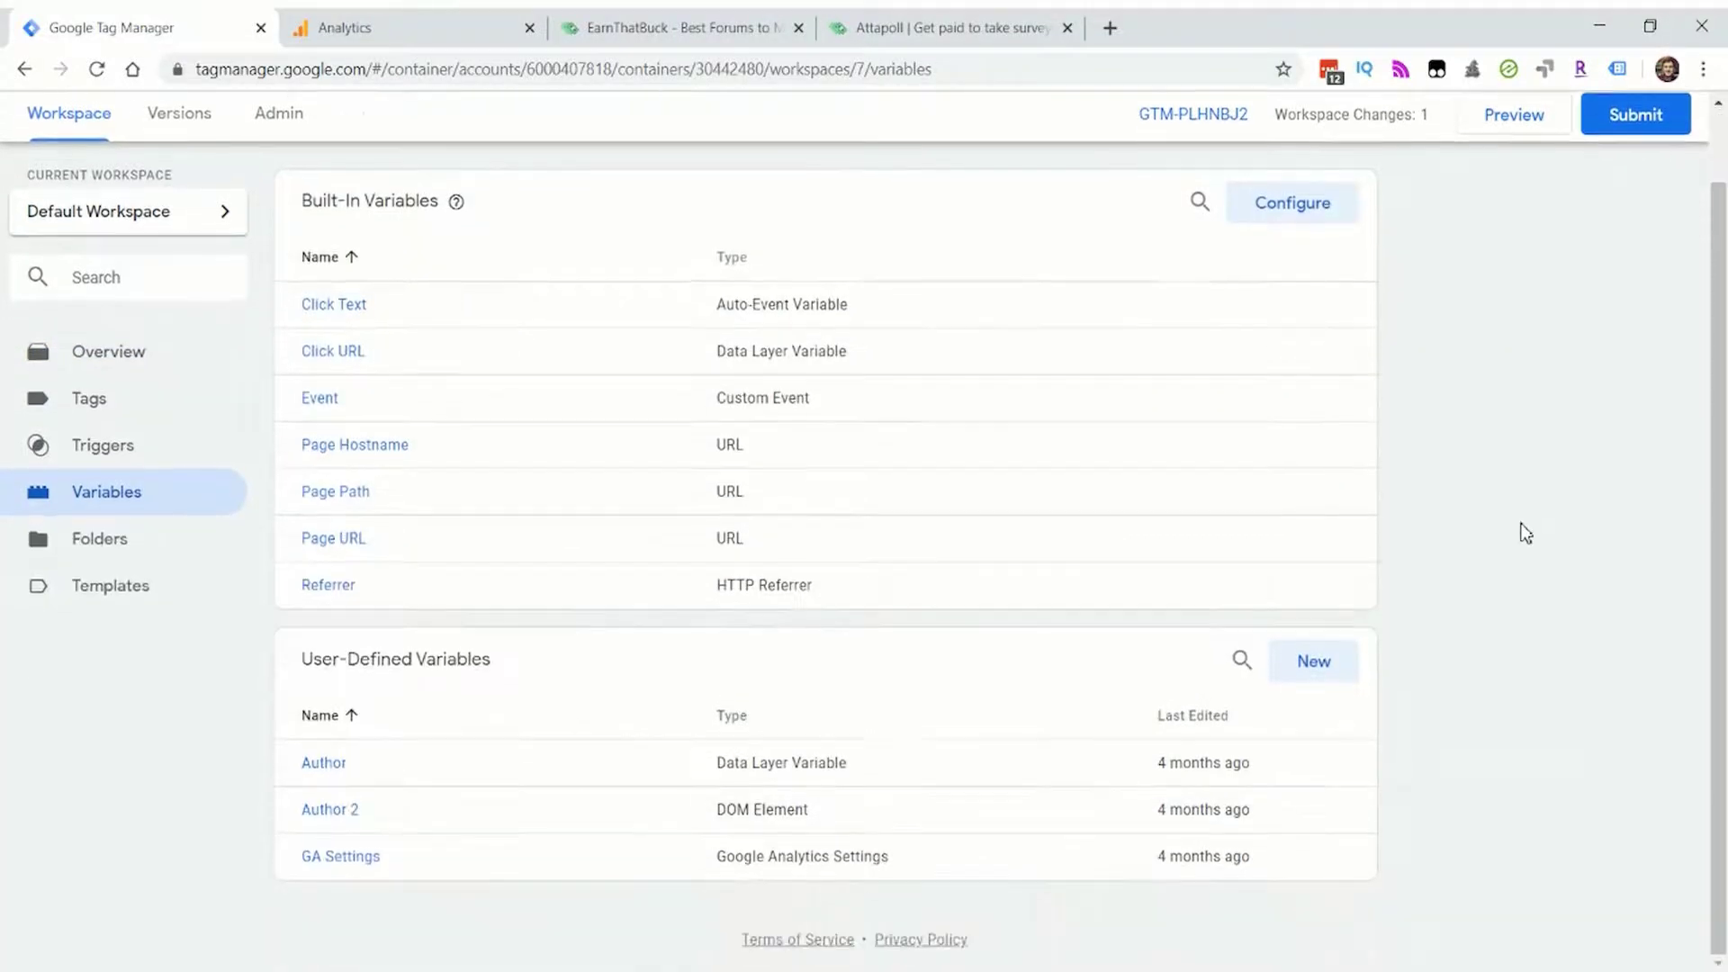
left_click(1340, 665)
left_click(852, 274)
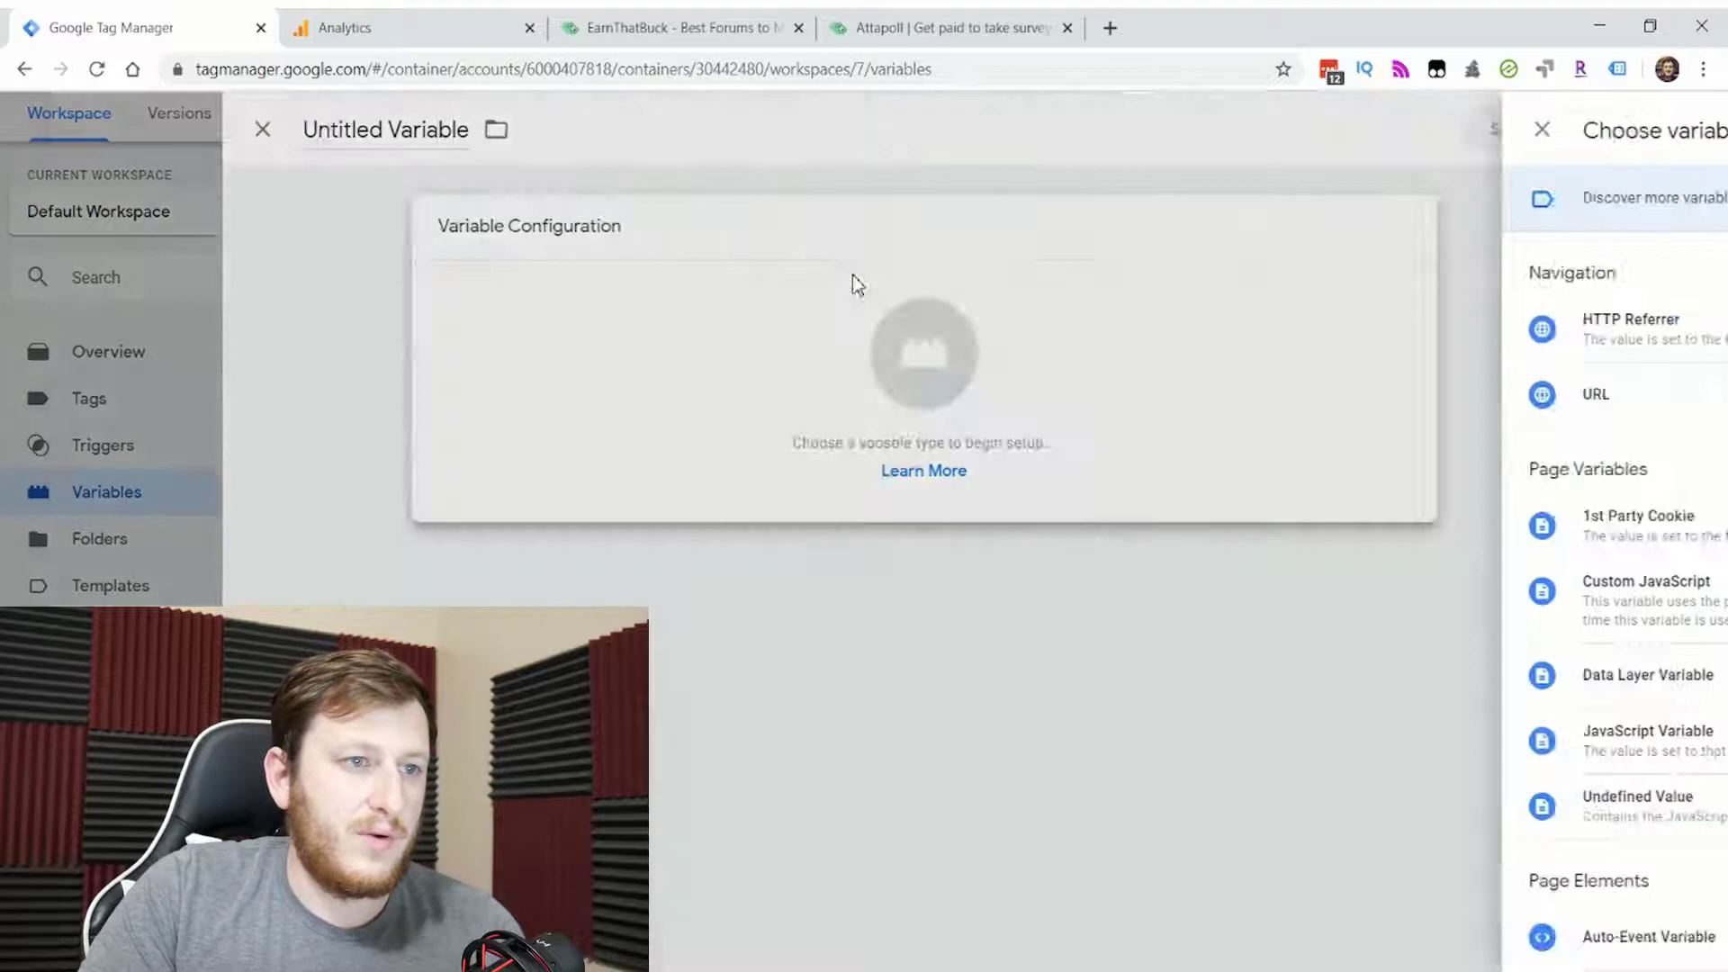
scroll(1322, 450, "down", 5)
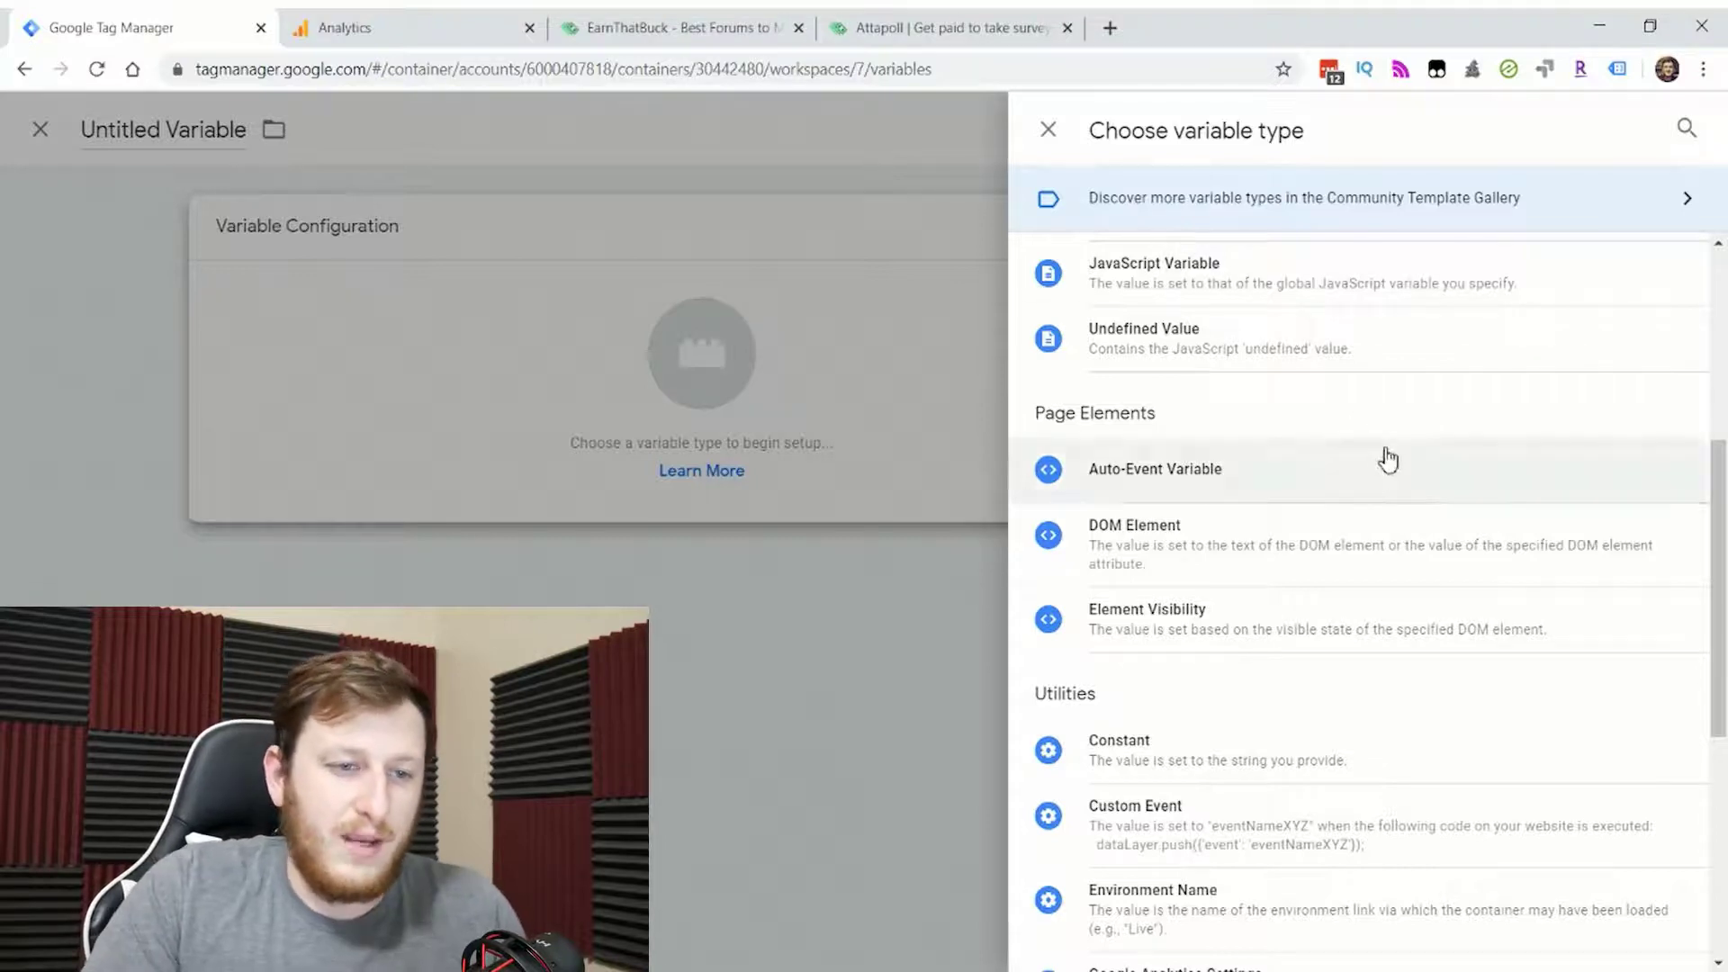
scroll(1296, 598, "down", 5)
scroll(1296, 598, "down", 1)
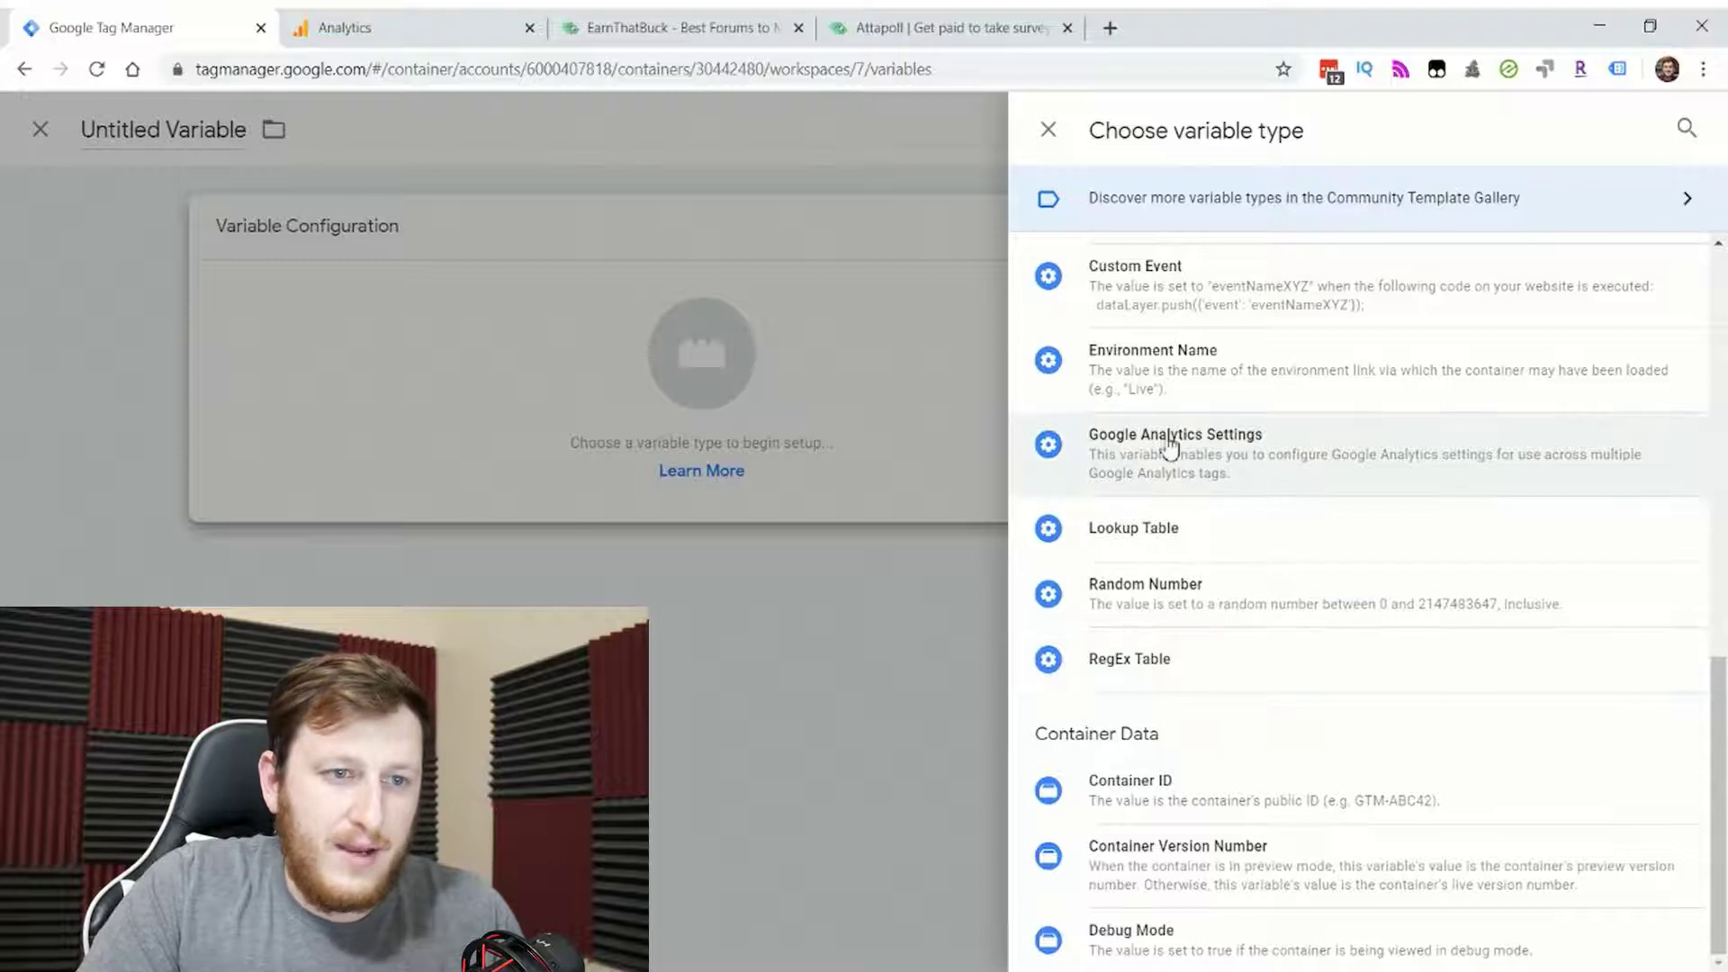
left_click(1040, 416)
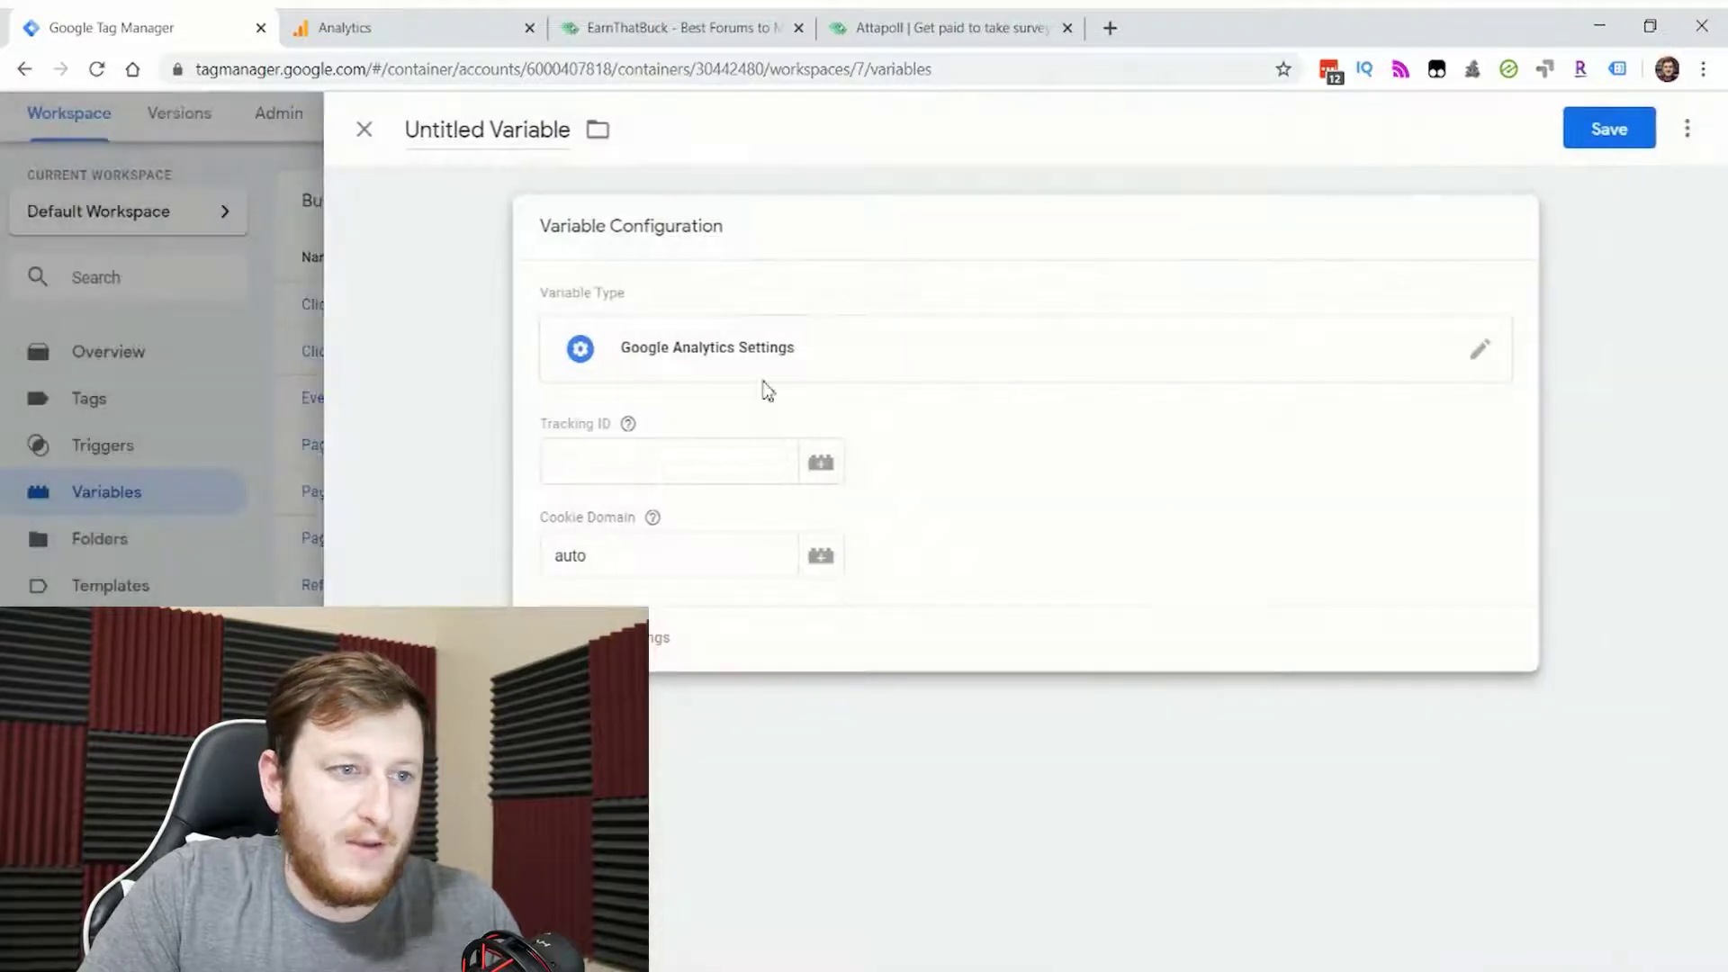
left_click(619, 462)
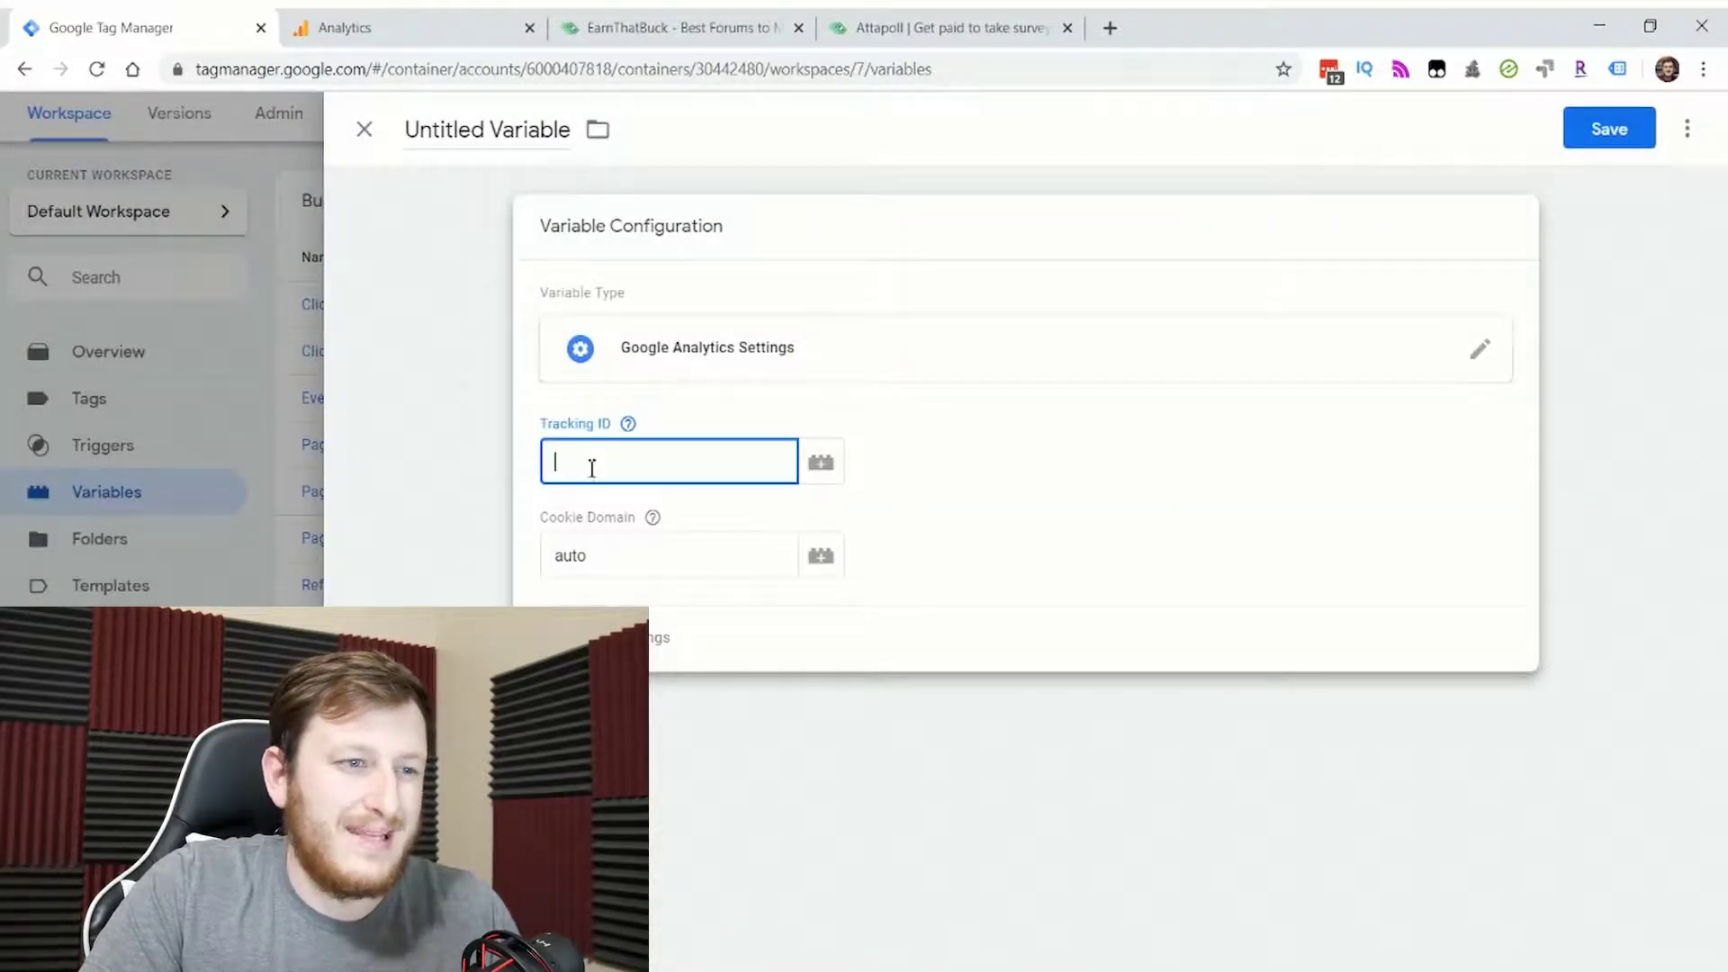
mouse_move(628, 423)
left_click(650, 472)
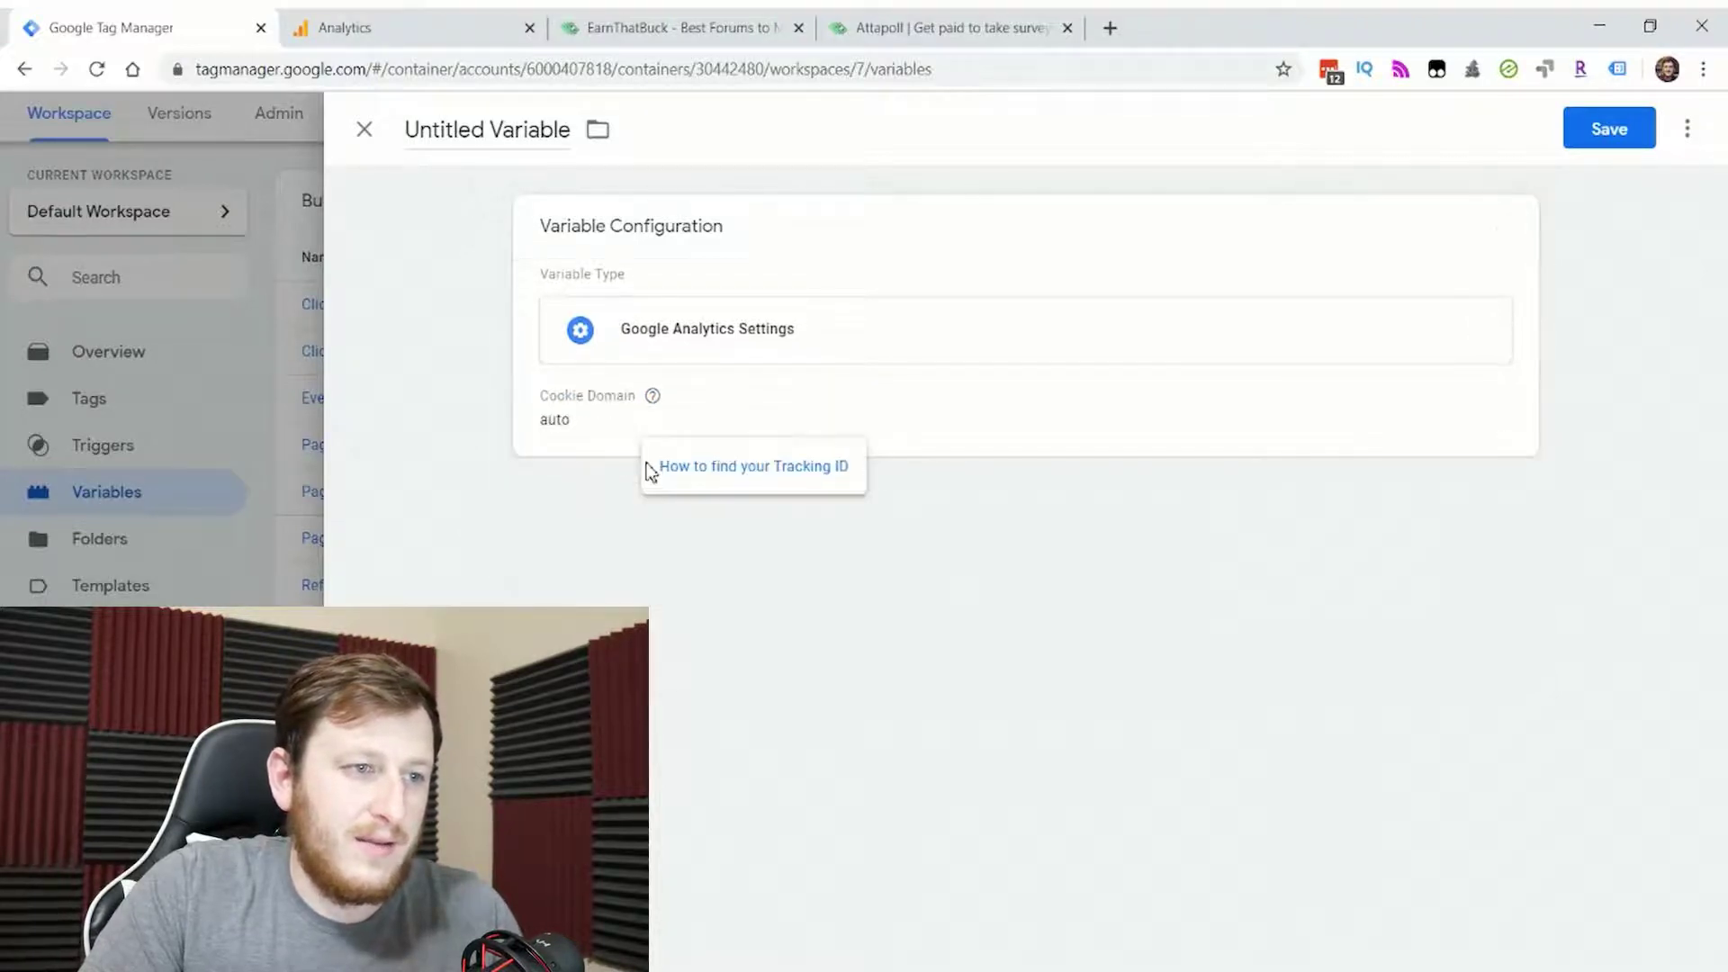
left_click(364, 129)
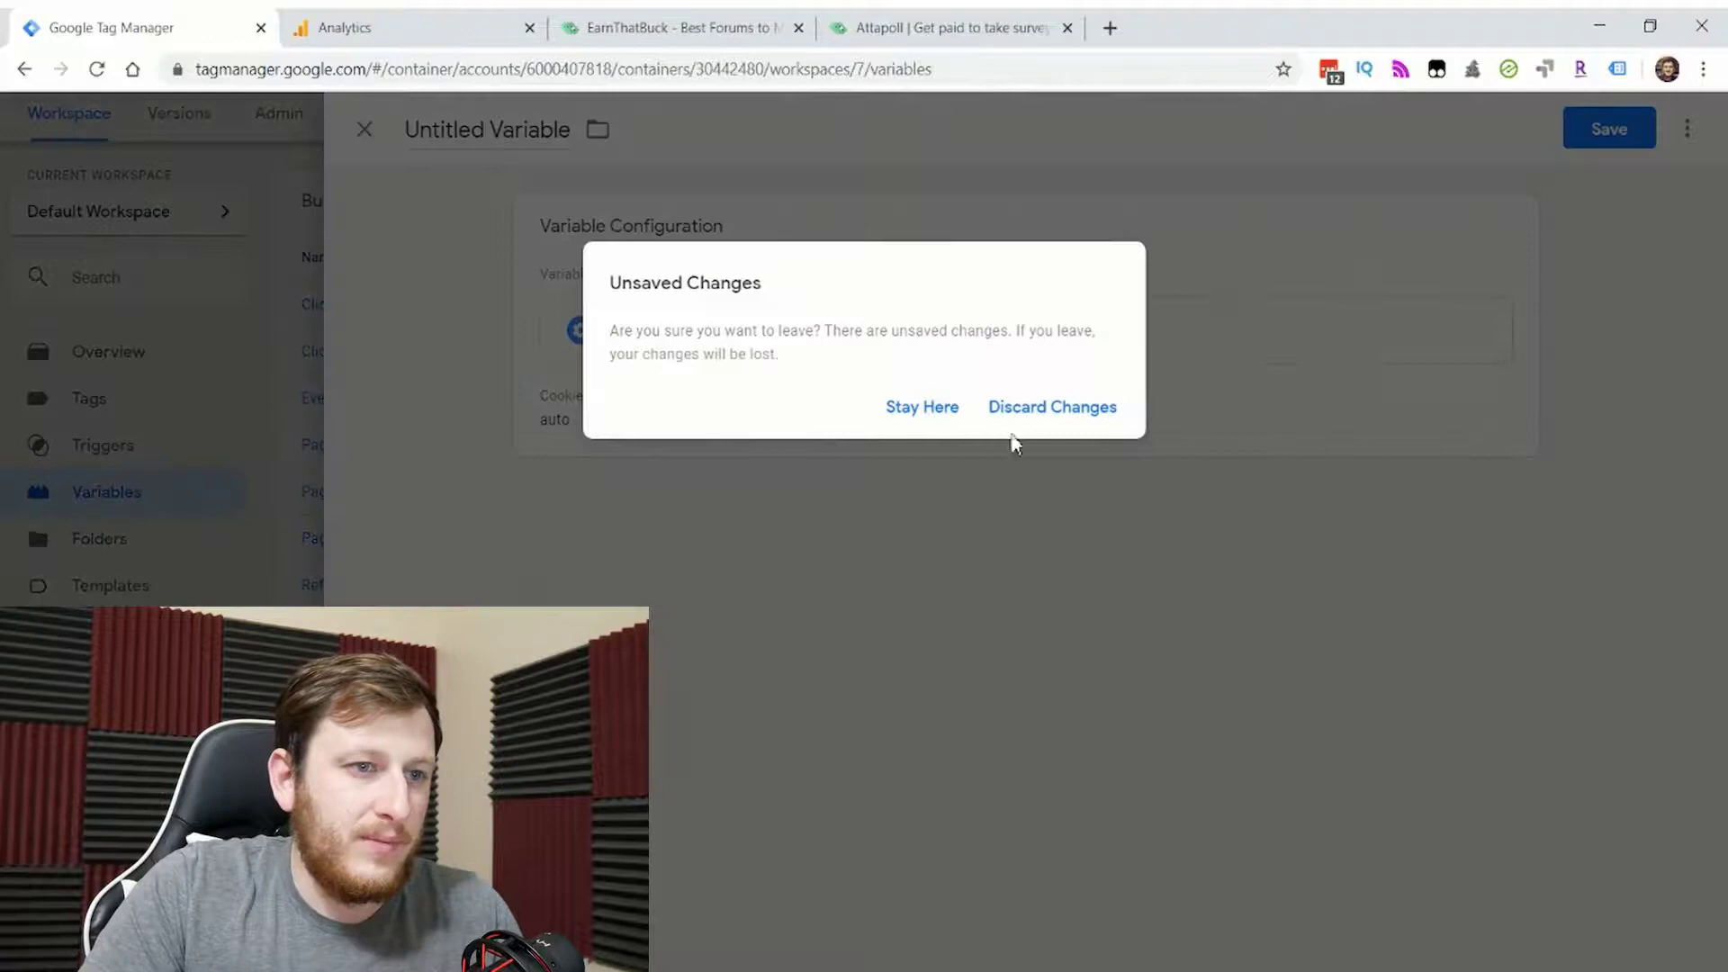
left_click(1093, 412)
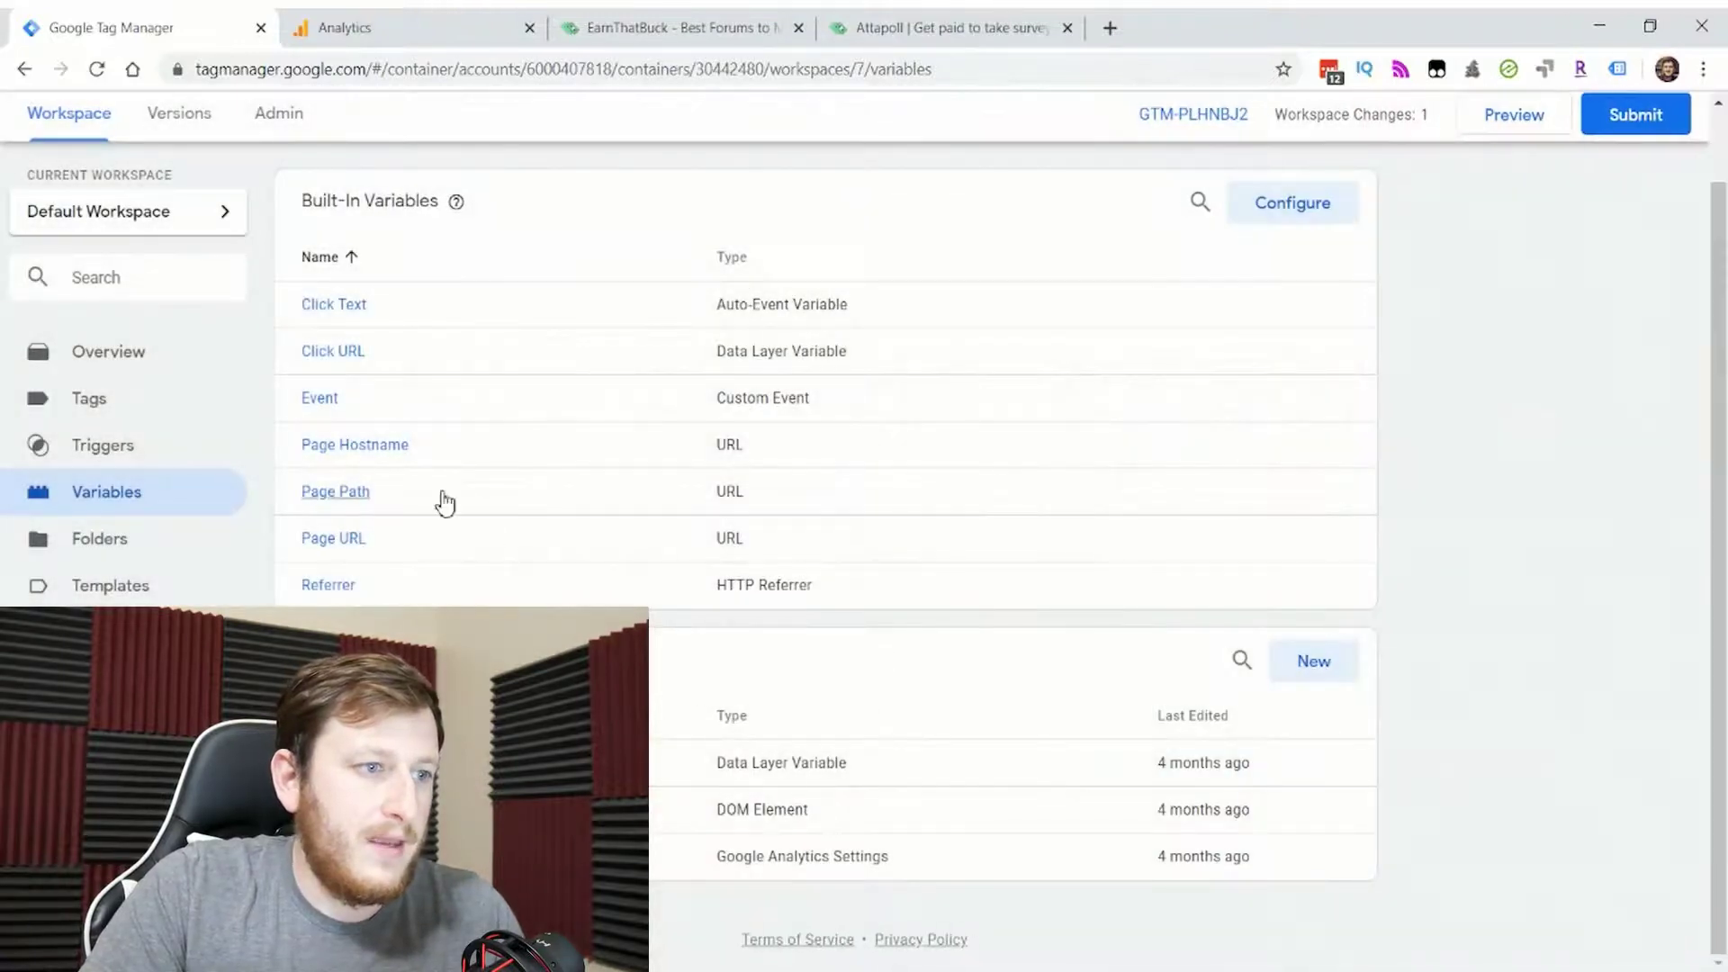
left_click(1292, 203)
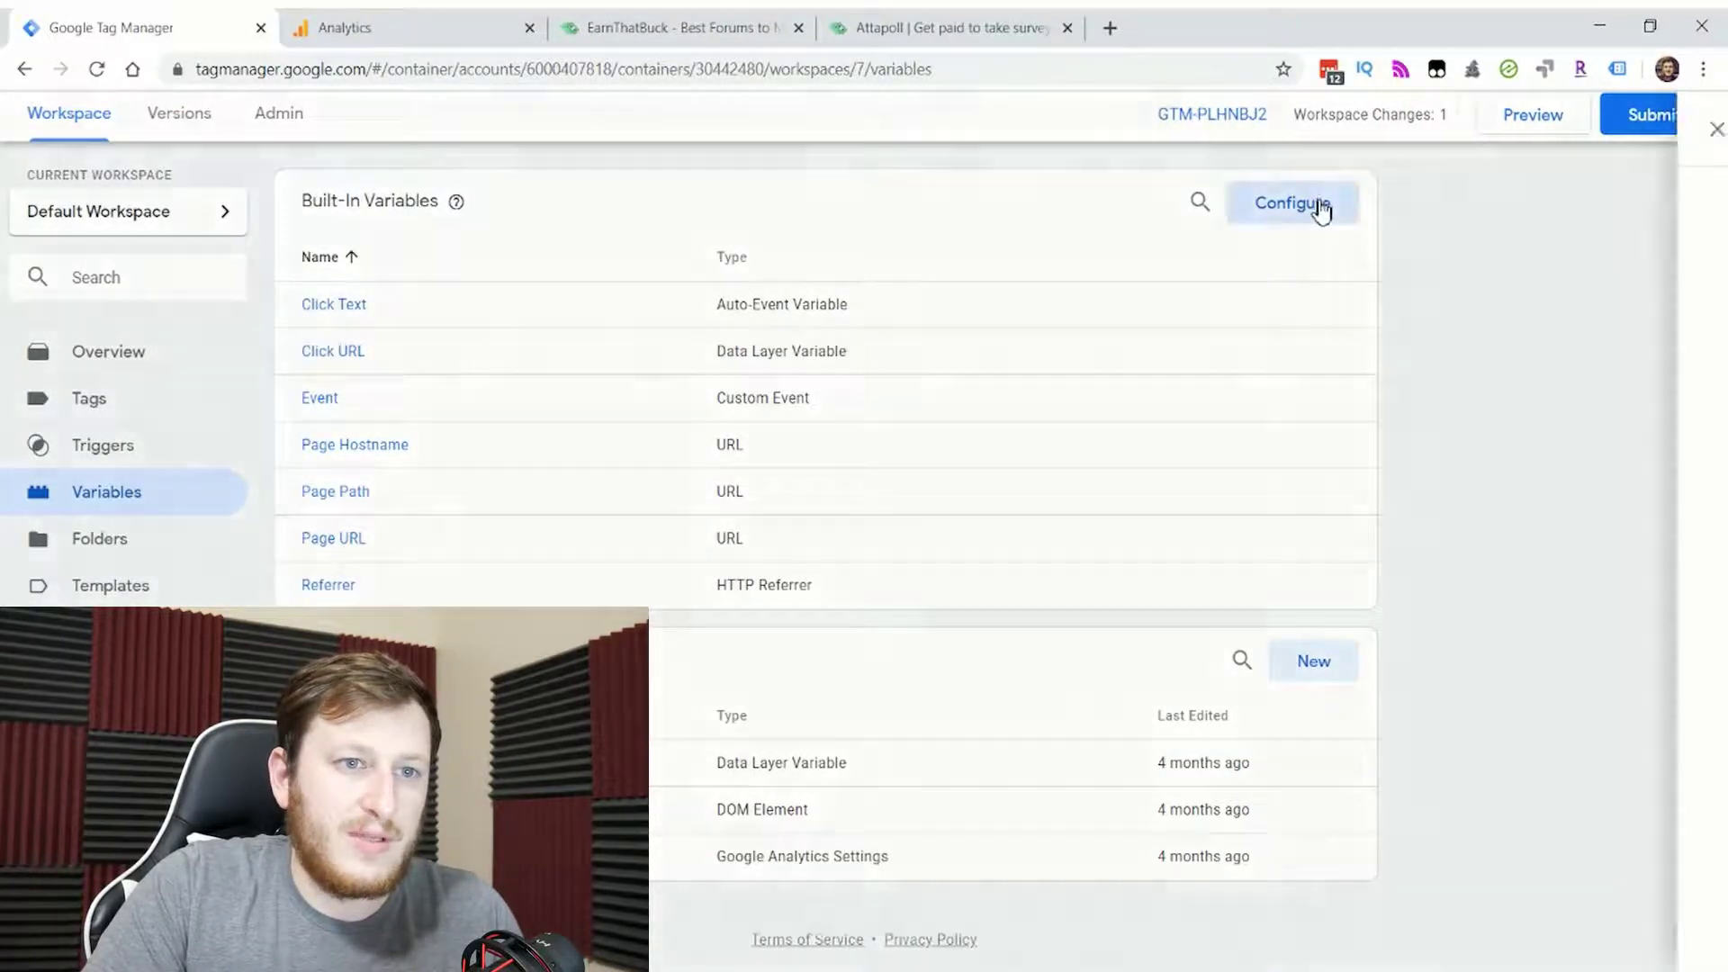
scroll(1269, 563, "down", 5)
scroll(1265, 563, "down", 2)
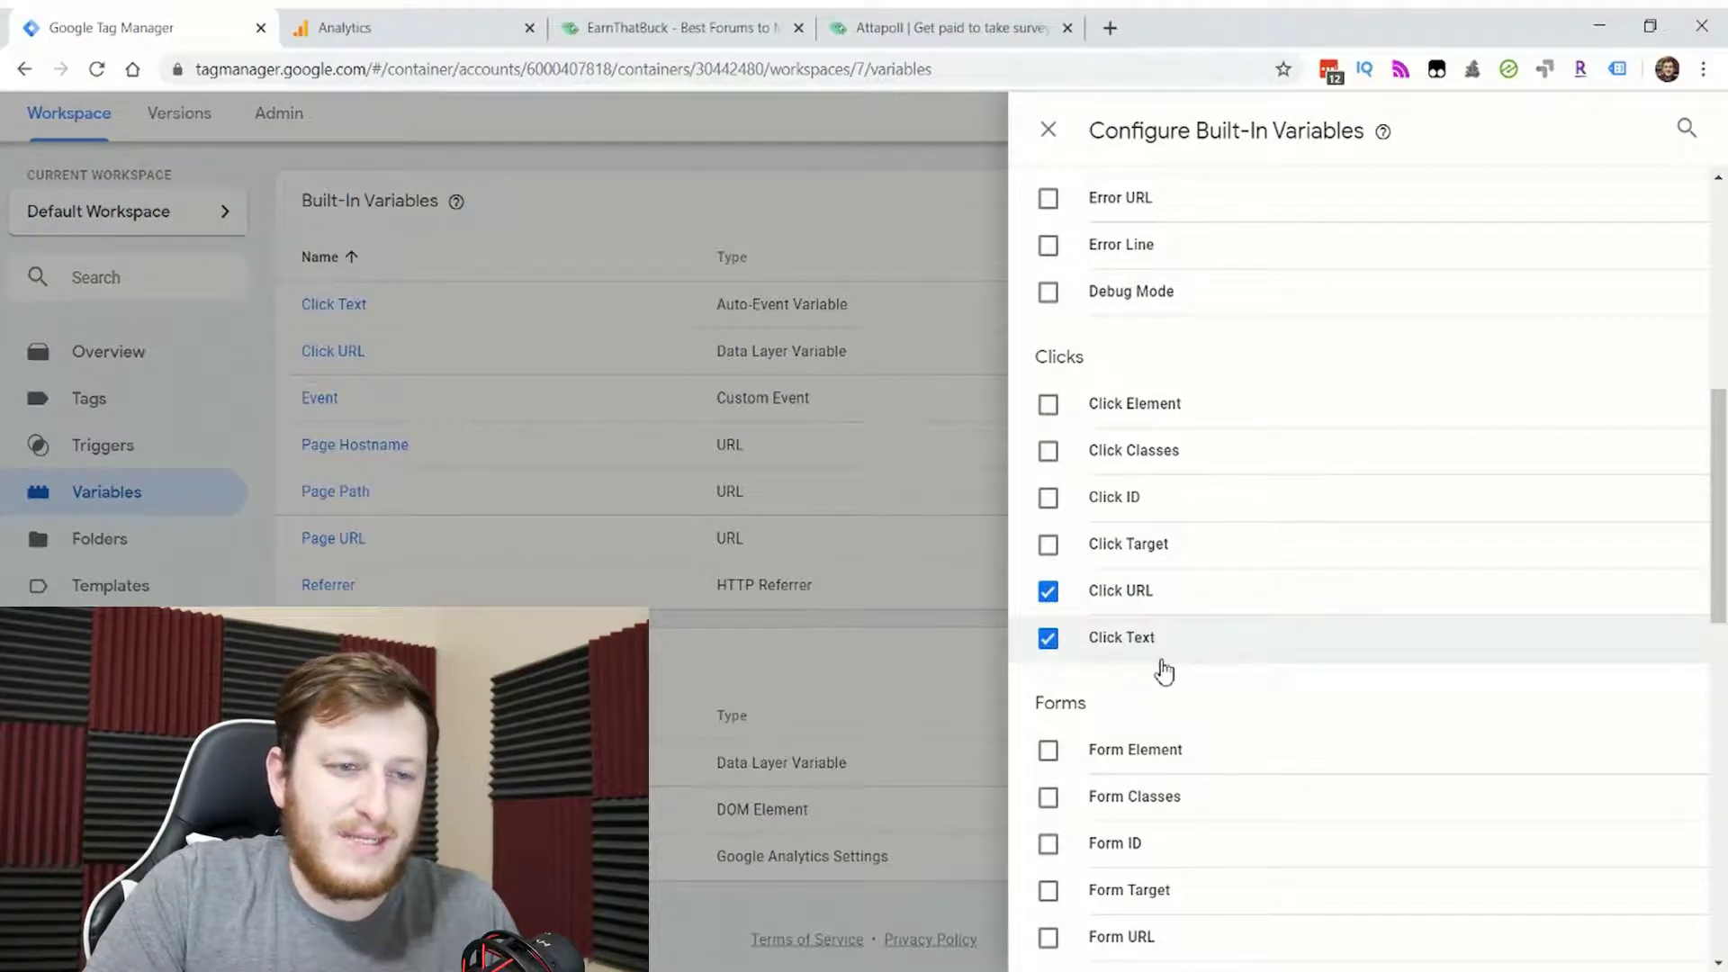
left_click(120, 455)
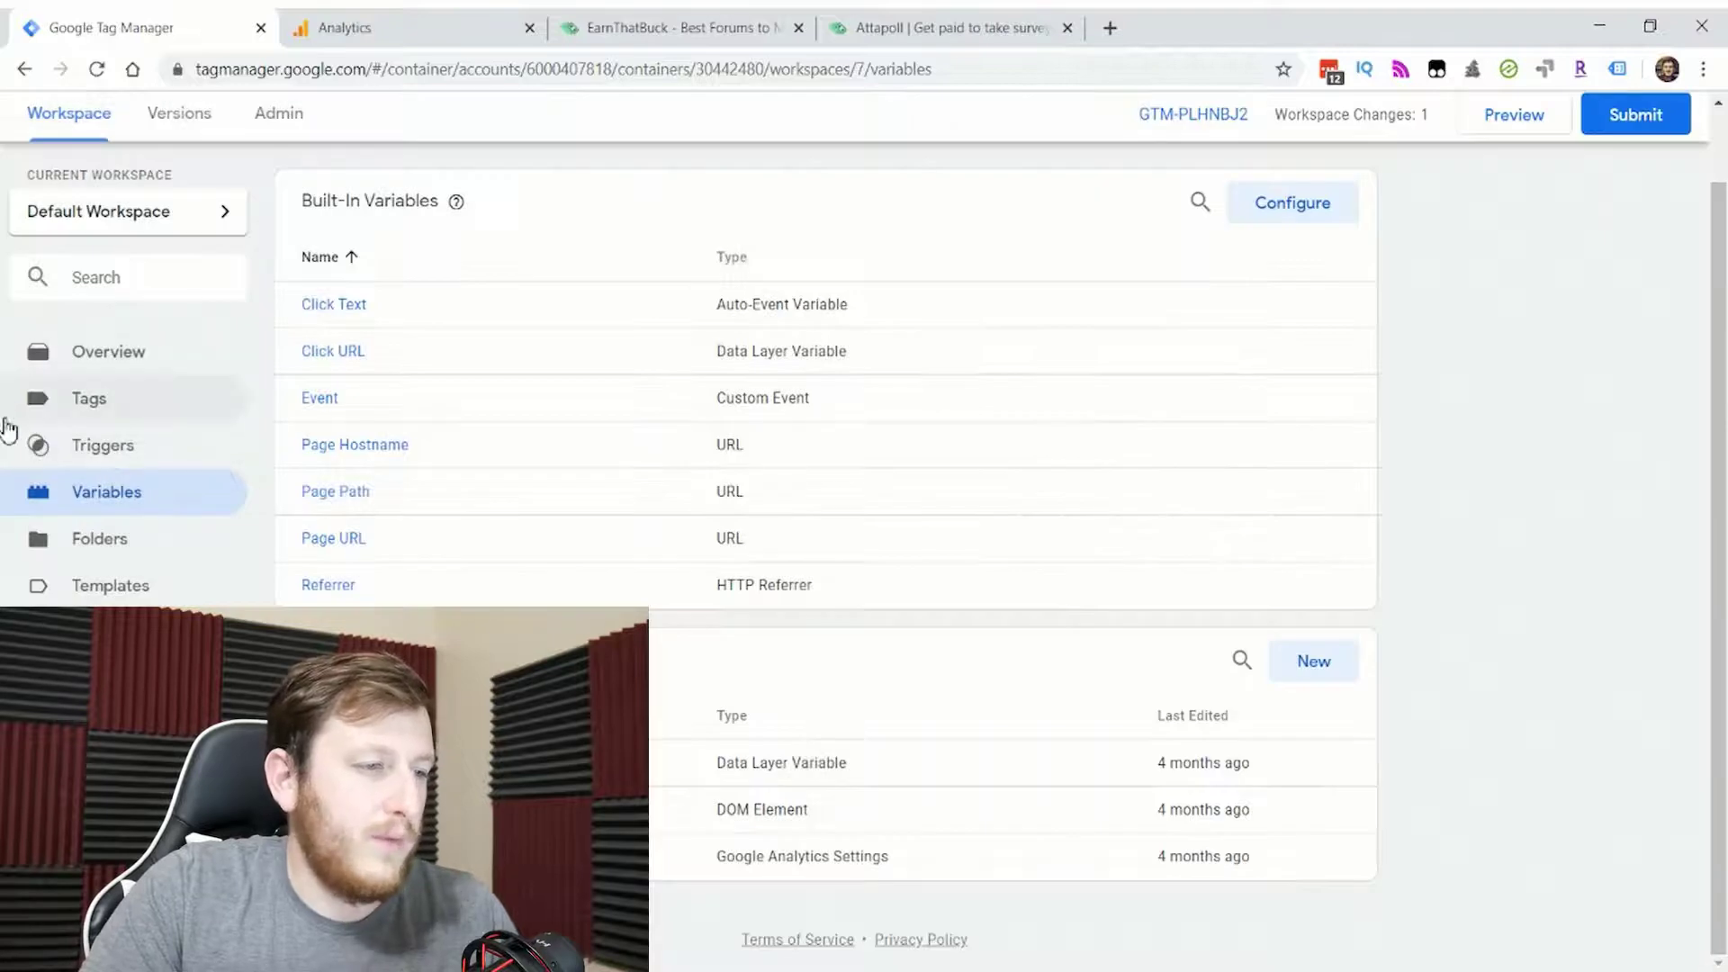
Step: Start a new Click - Just Links trigger, toggling between Some and All Link Clicks
left_click(72, 444)
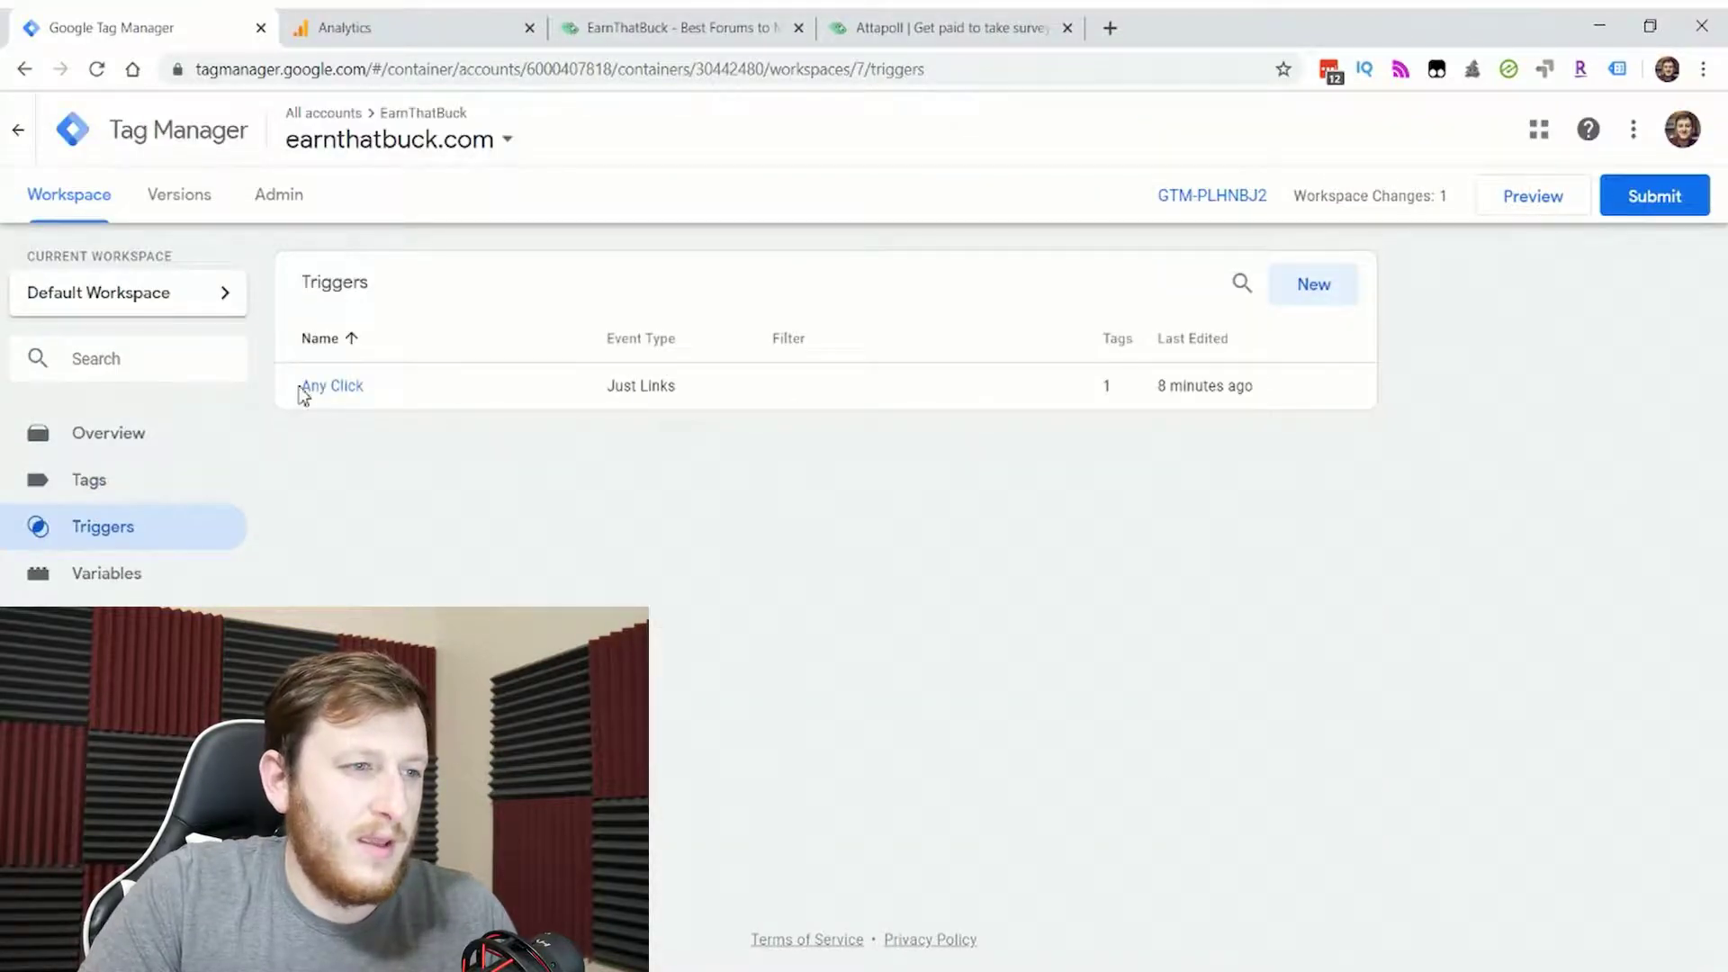
left_click(1313, 284)
left_click(1033, 432)
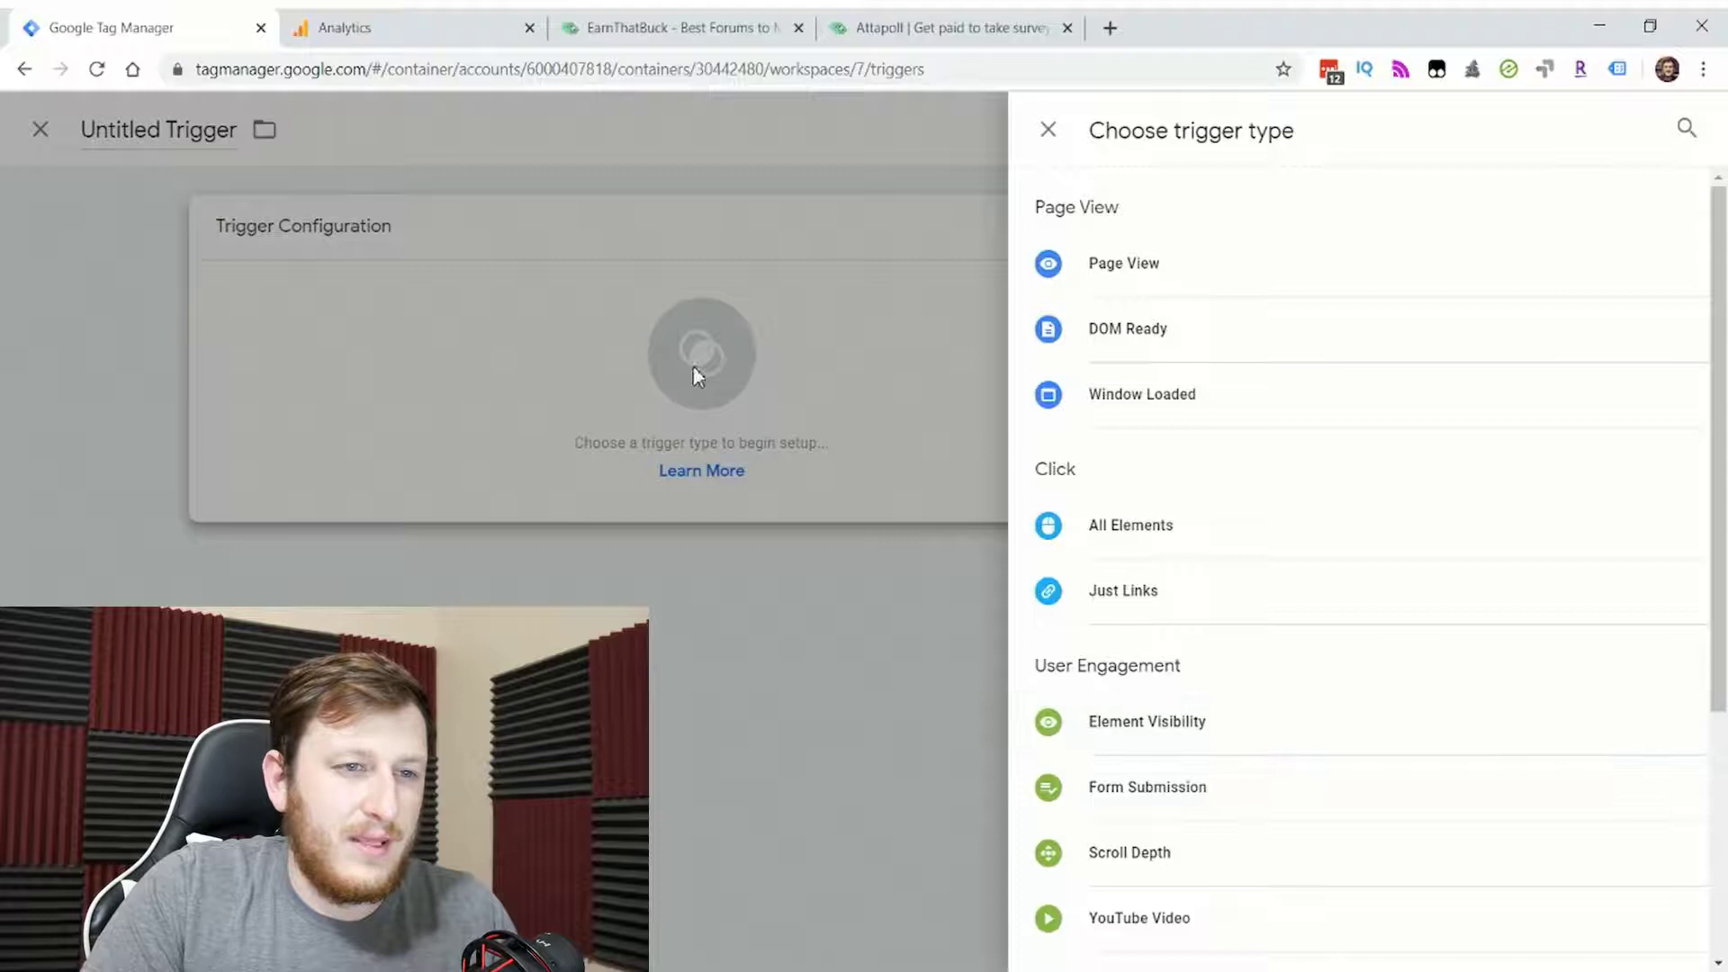
scroll(1419, 466, "down", 1)
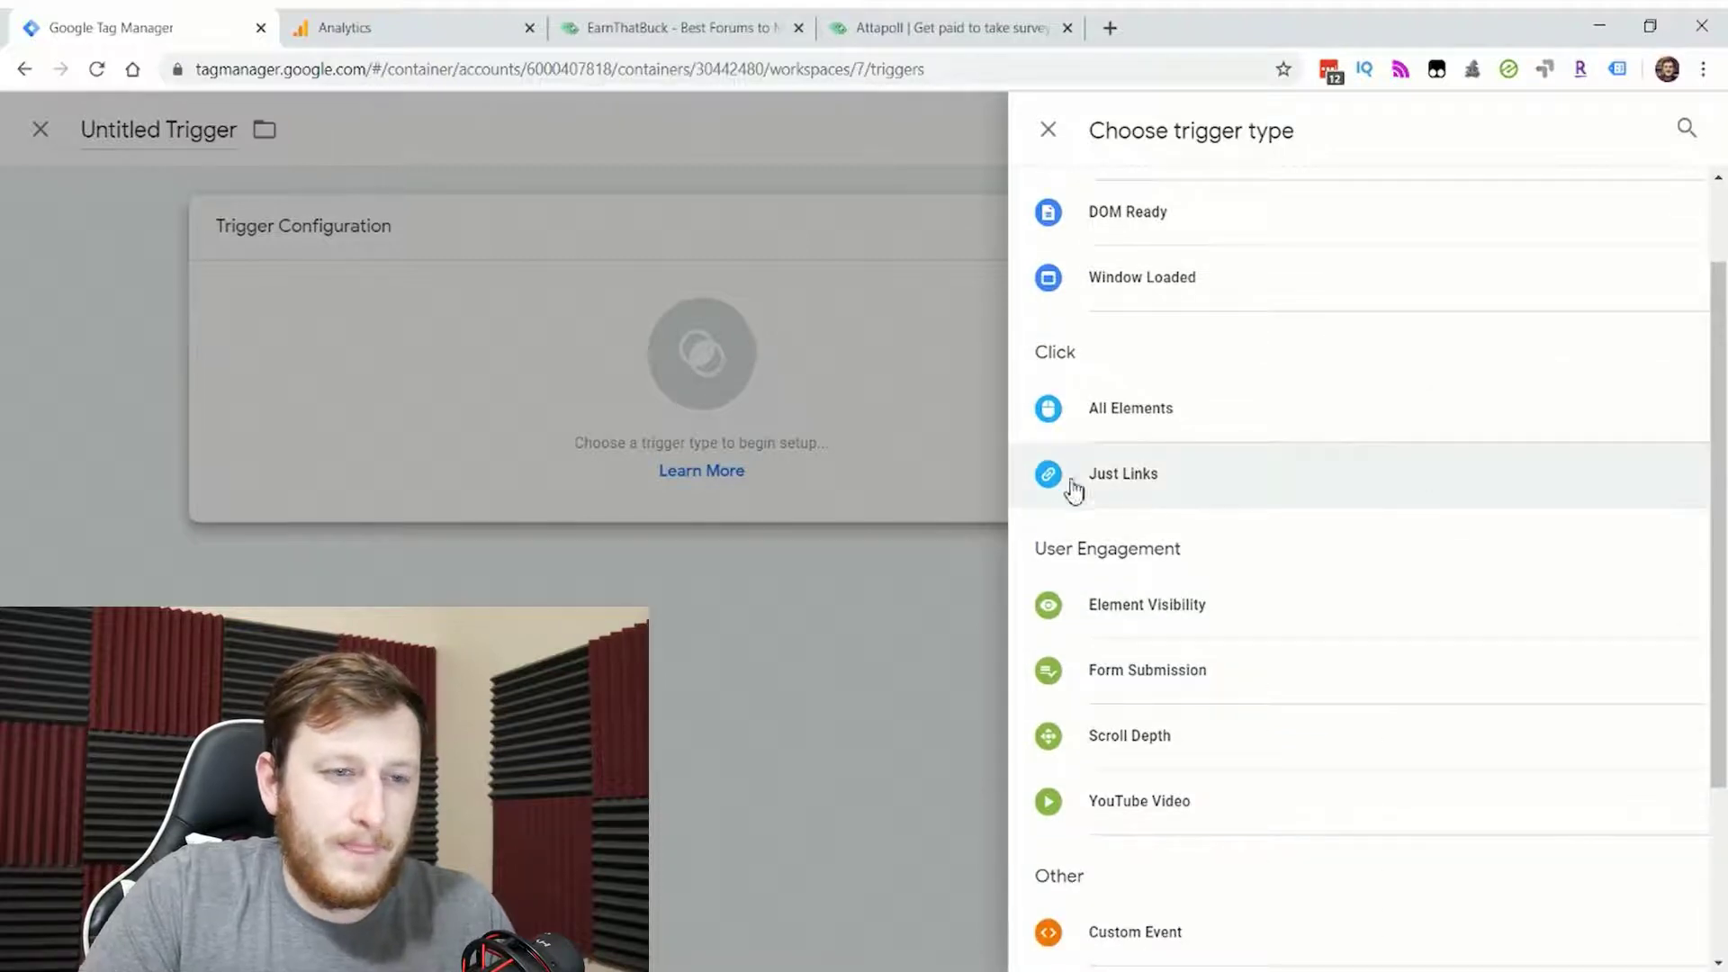
left_click(1159, 487)
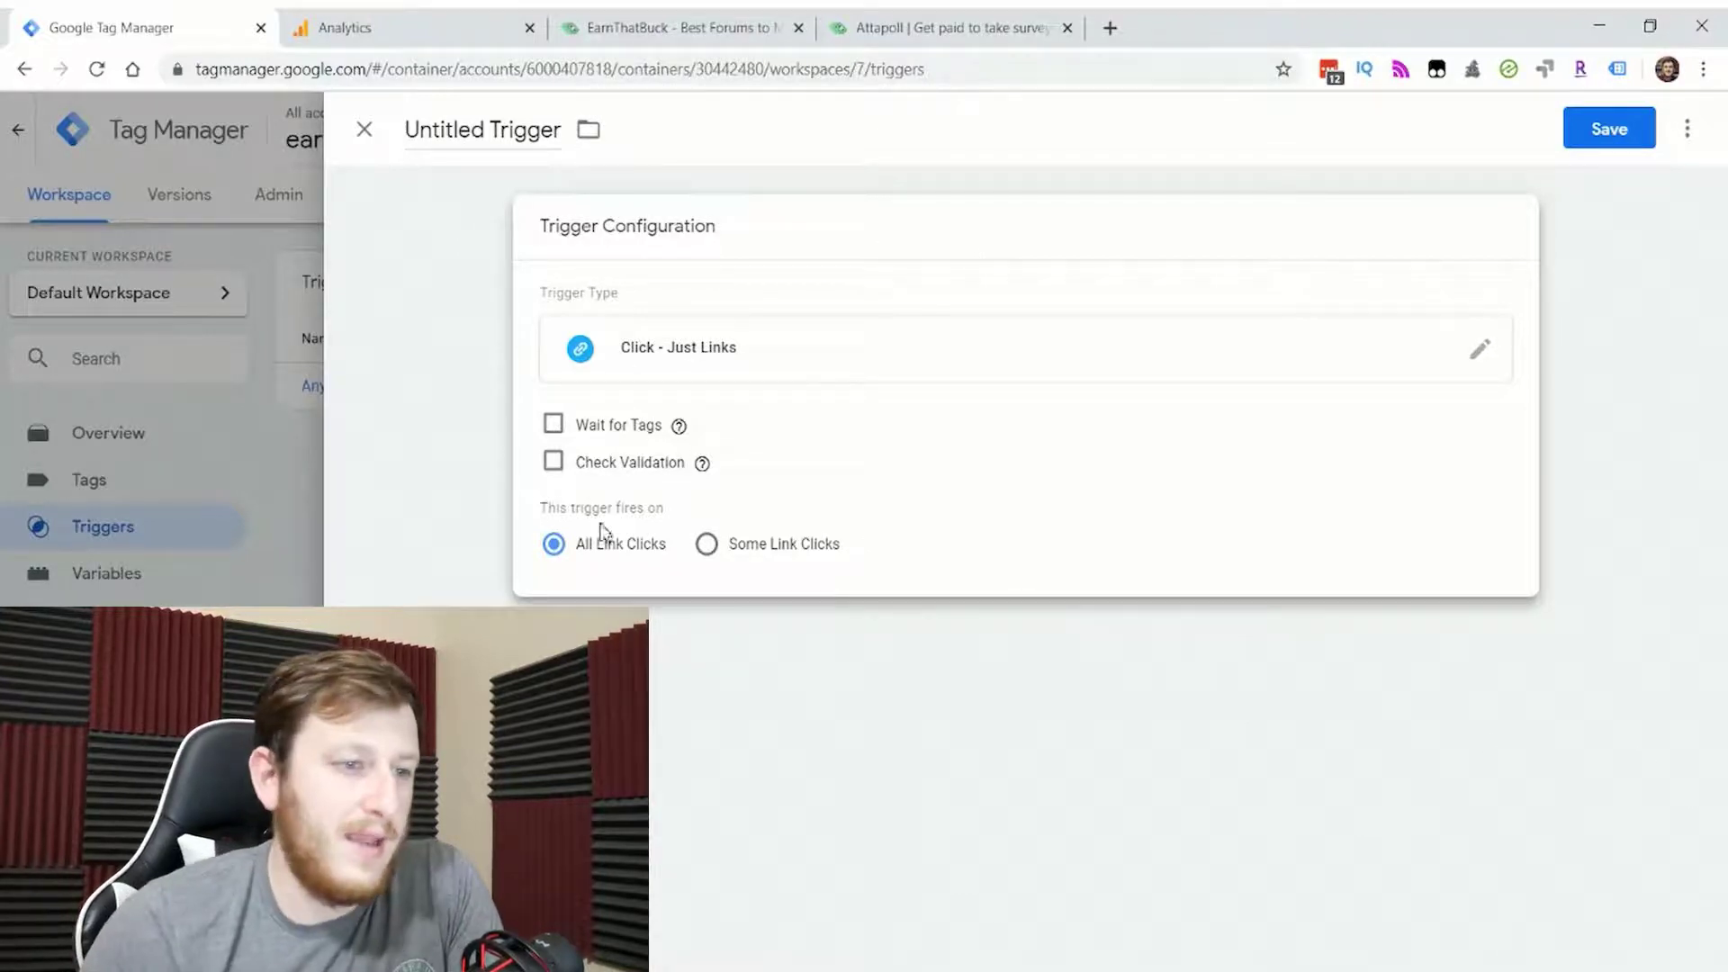
left_click(756, 551)
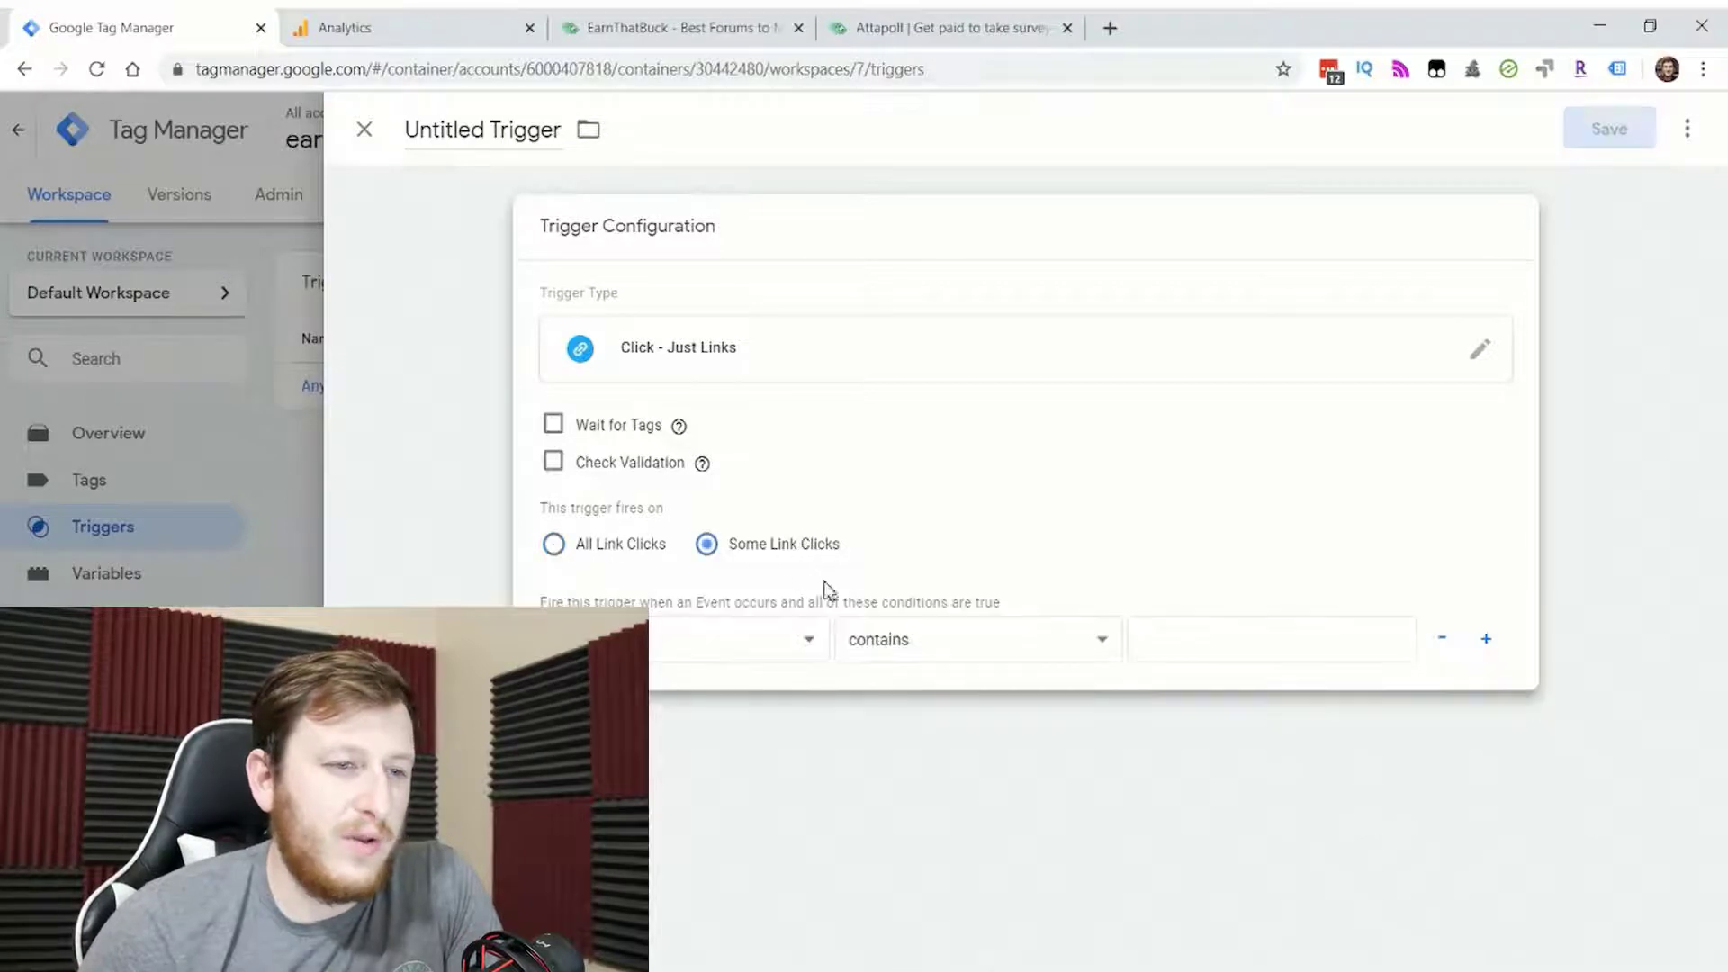
left_click(716, 643)
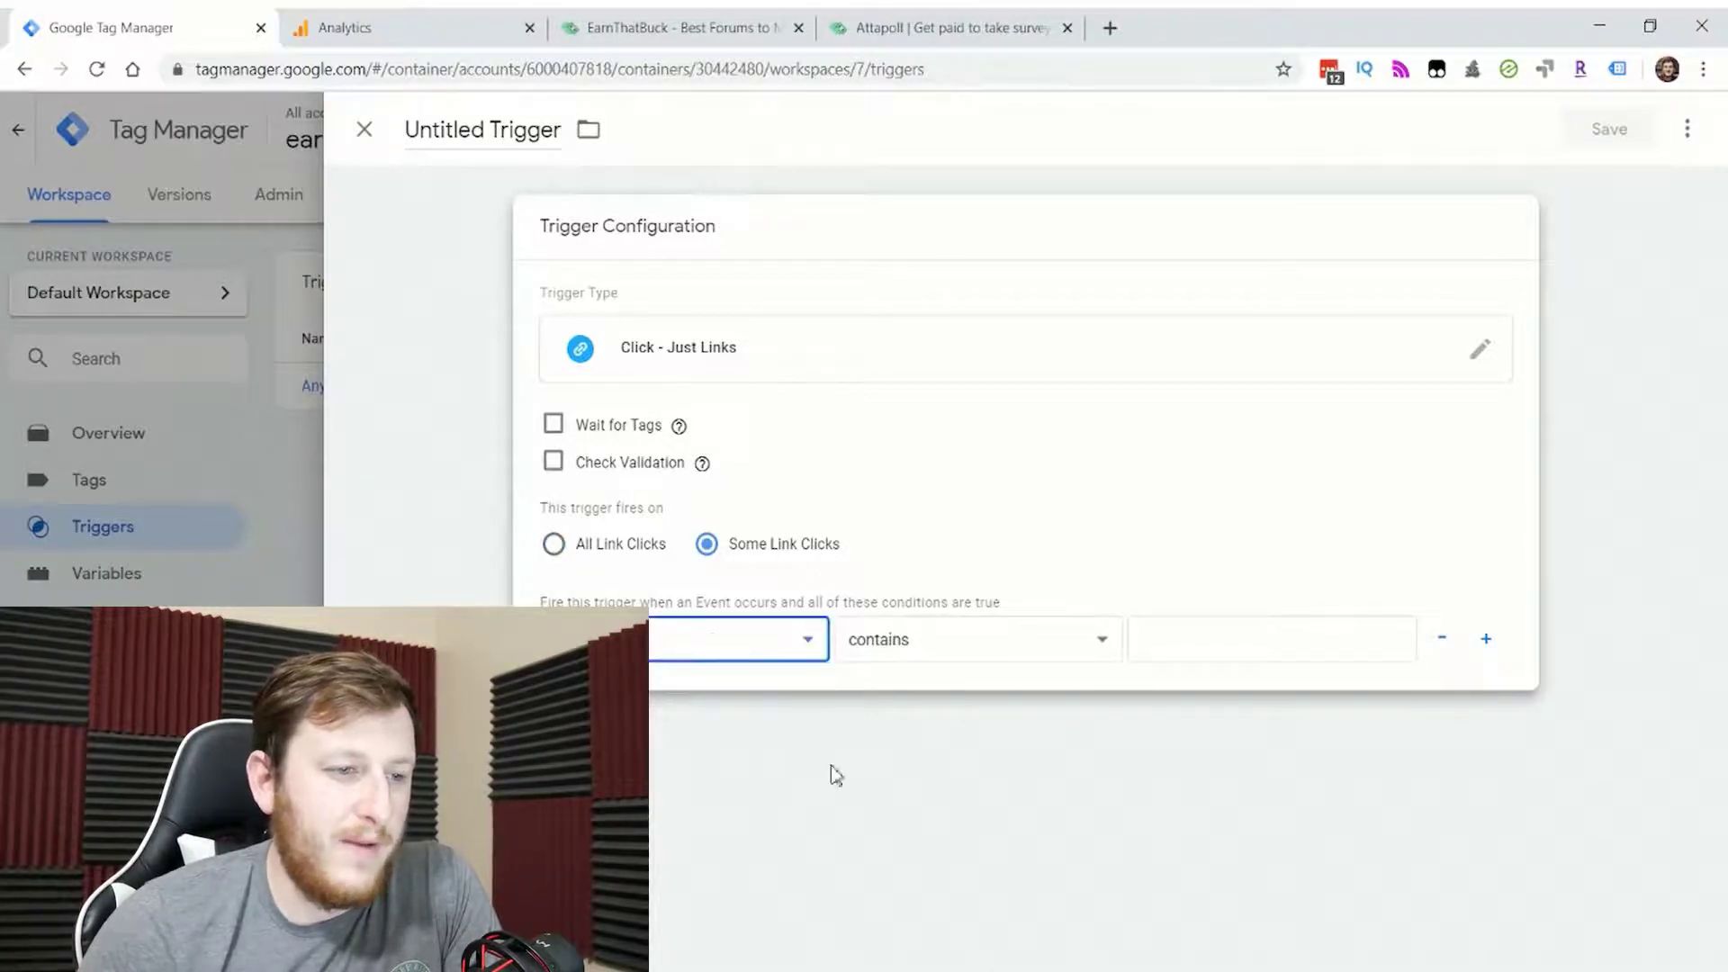
left_click(1106, 591)
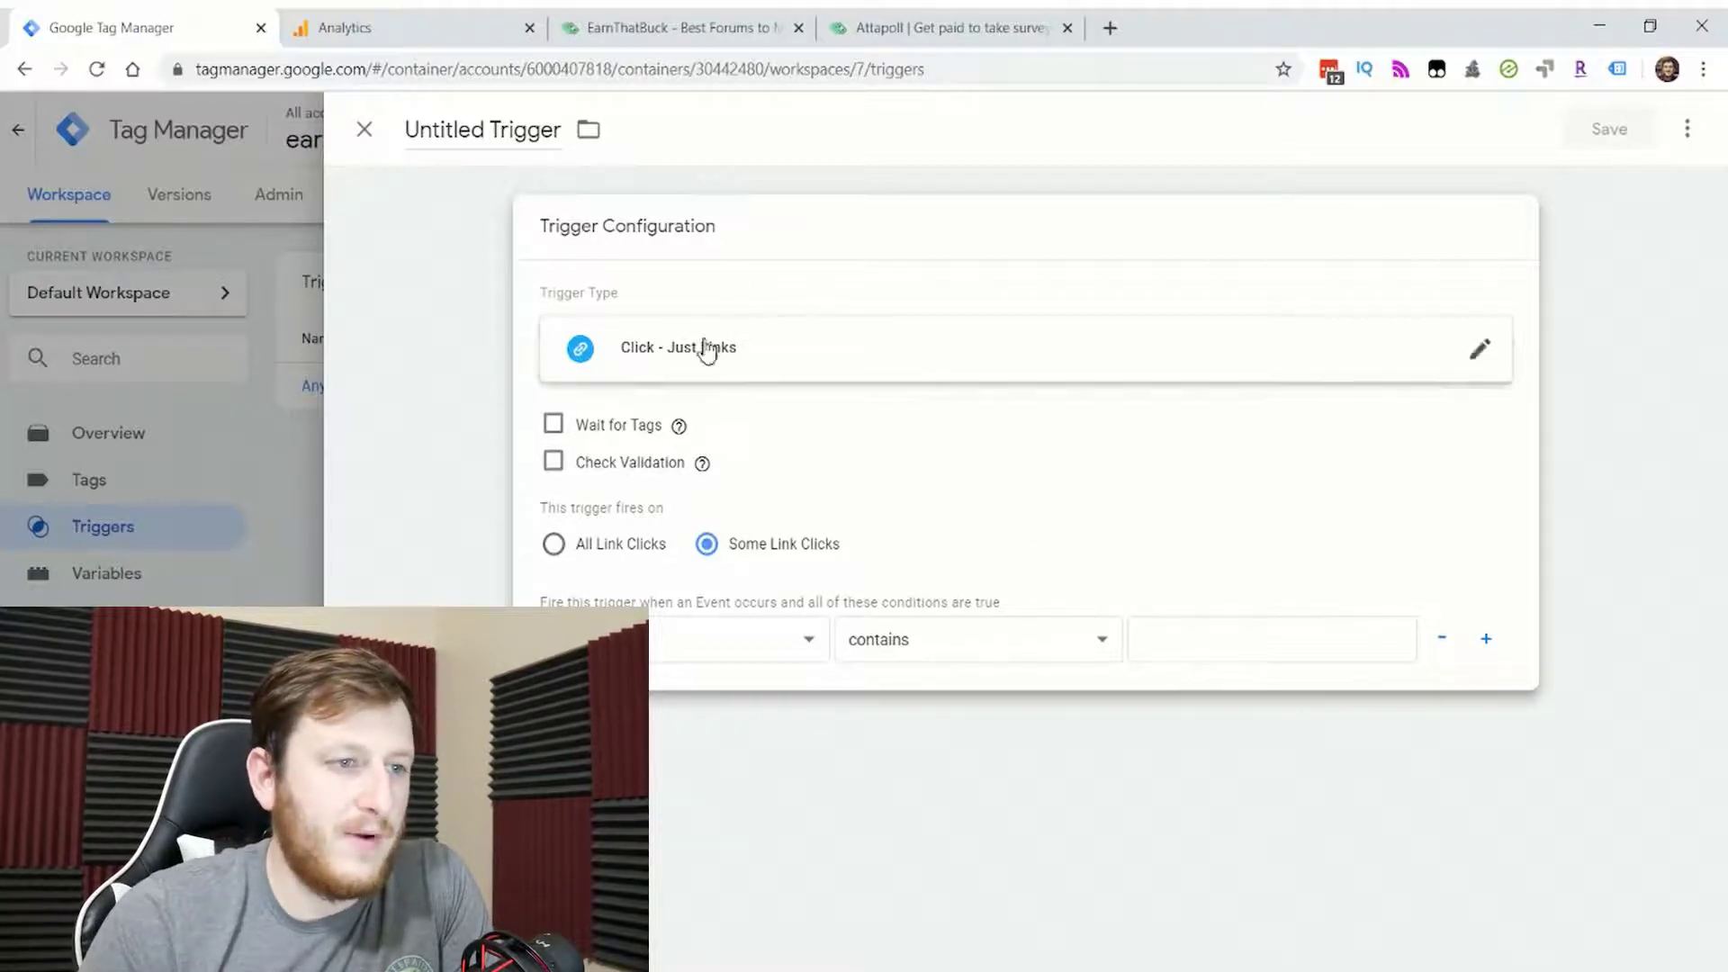
left_click(635, 545)
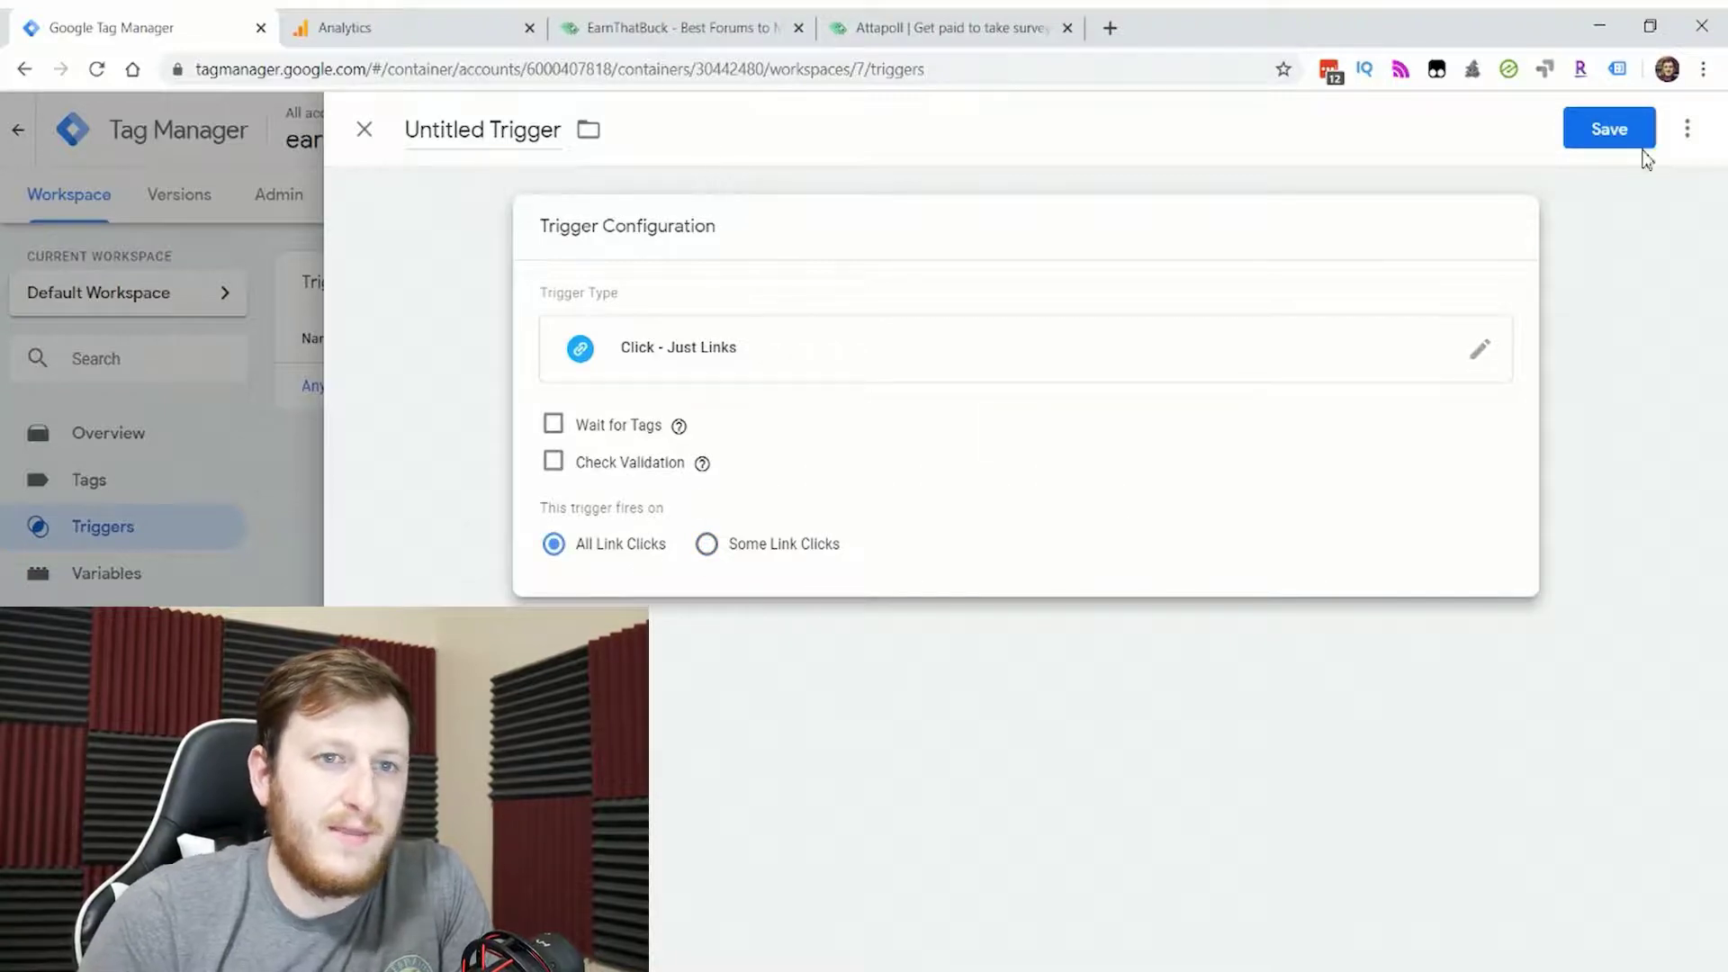
Step: Discard the unsaved link-click trigger and go to the container's Tags list
left_click(363, 139)
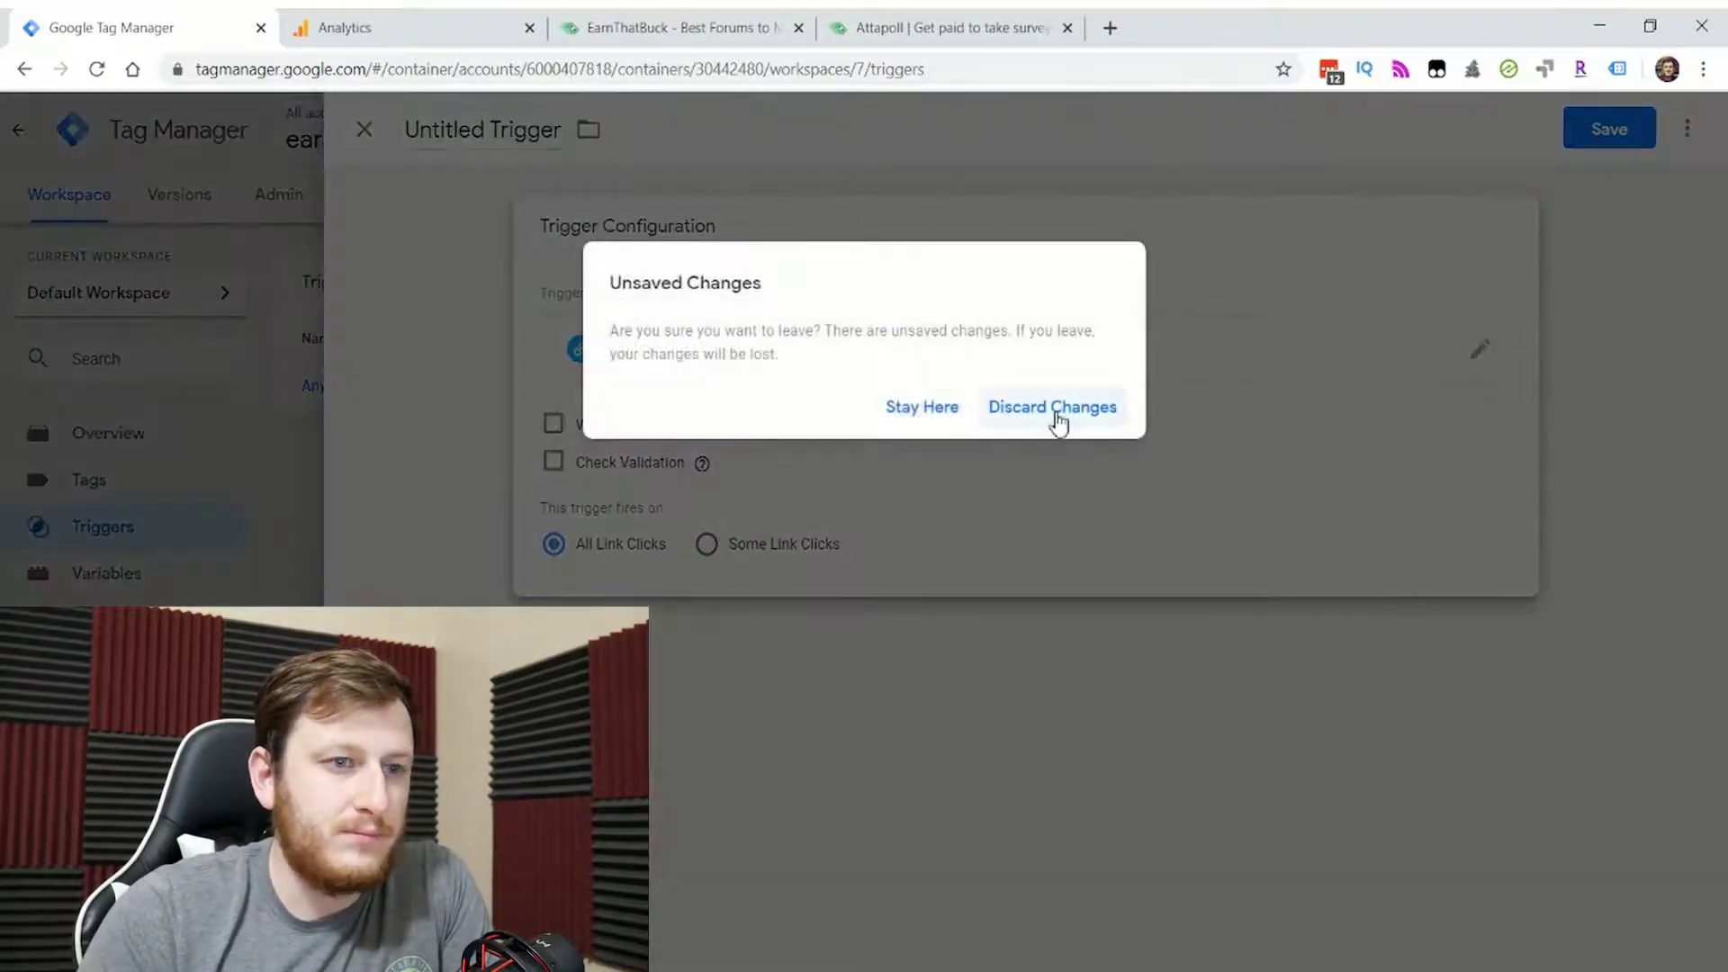
left_click(1057, 412)
left_click(99, 490)
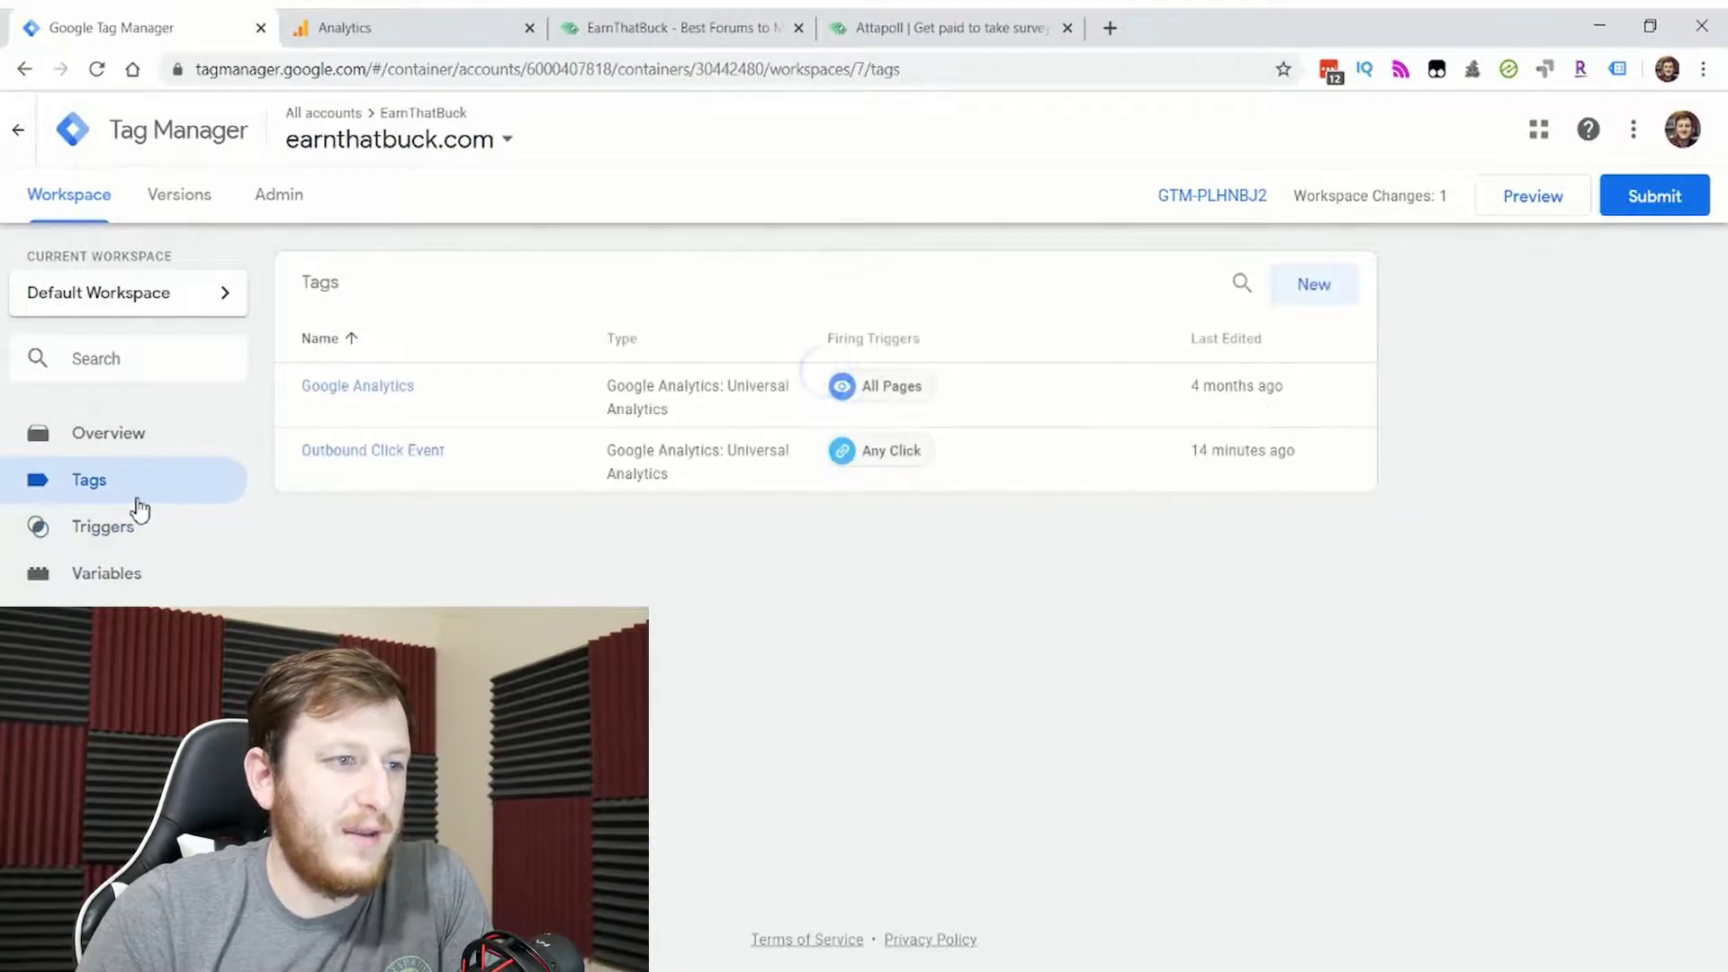
left_click(385, 389)
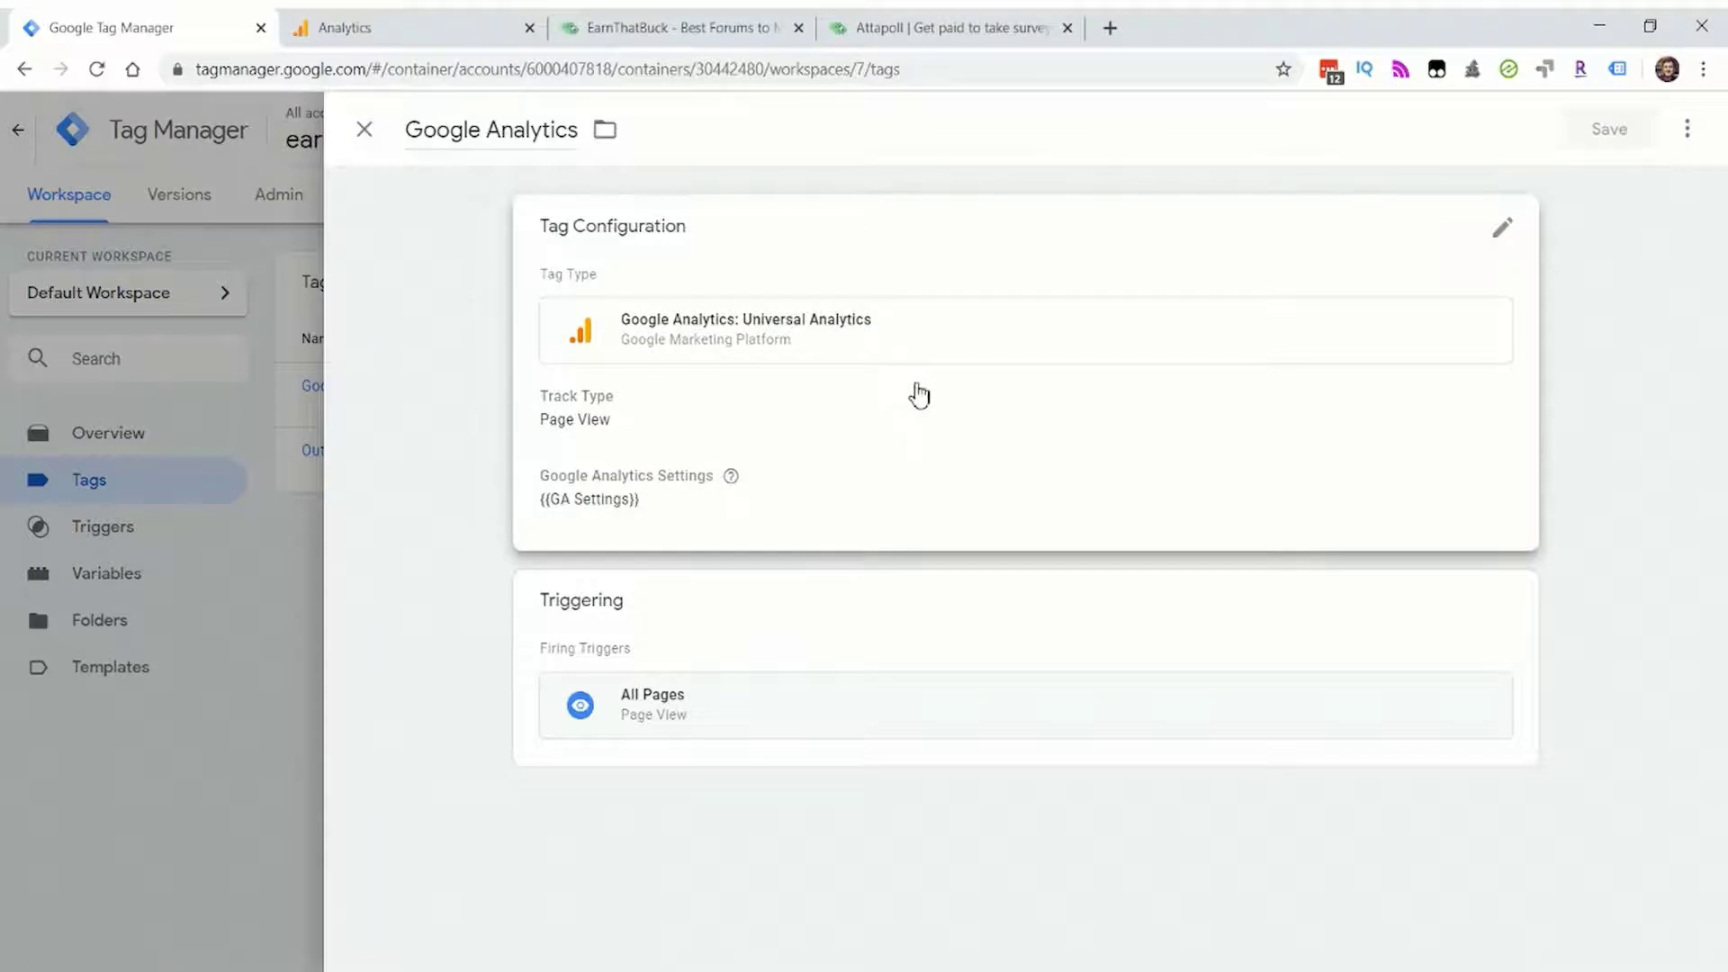
left_click(709, 241)
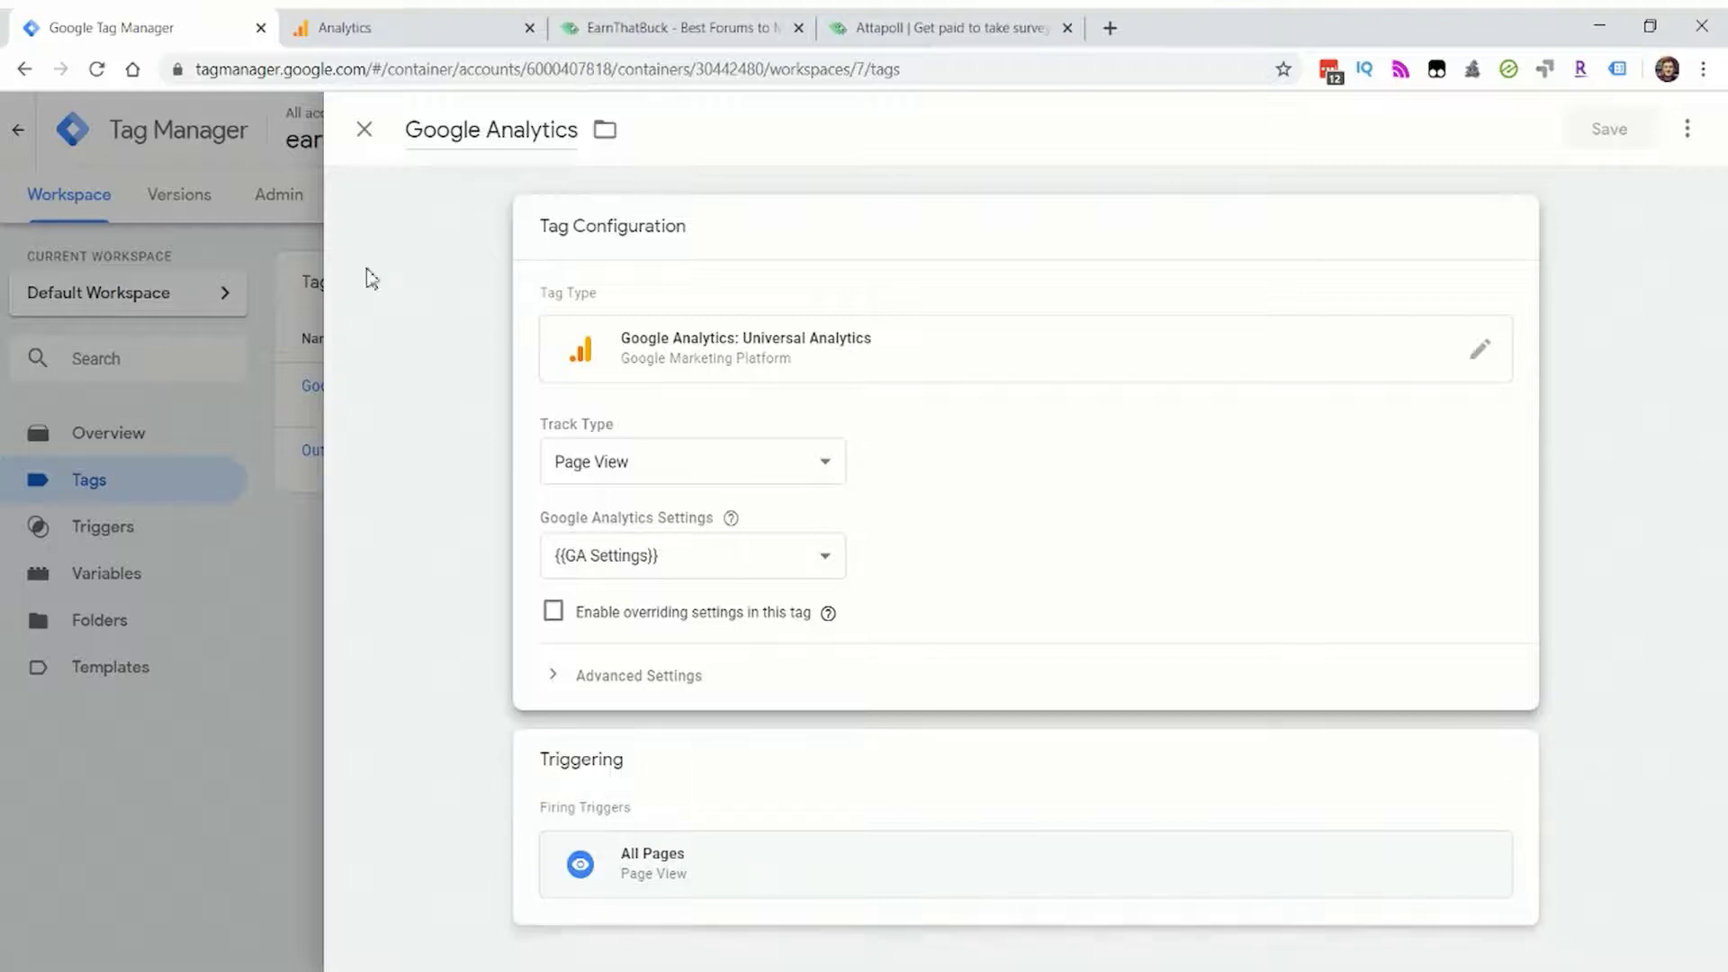
left_click(364, 129)
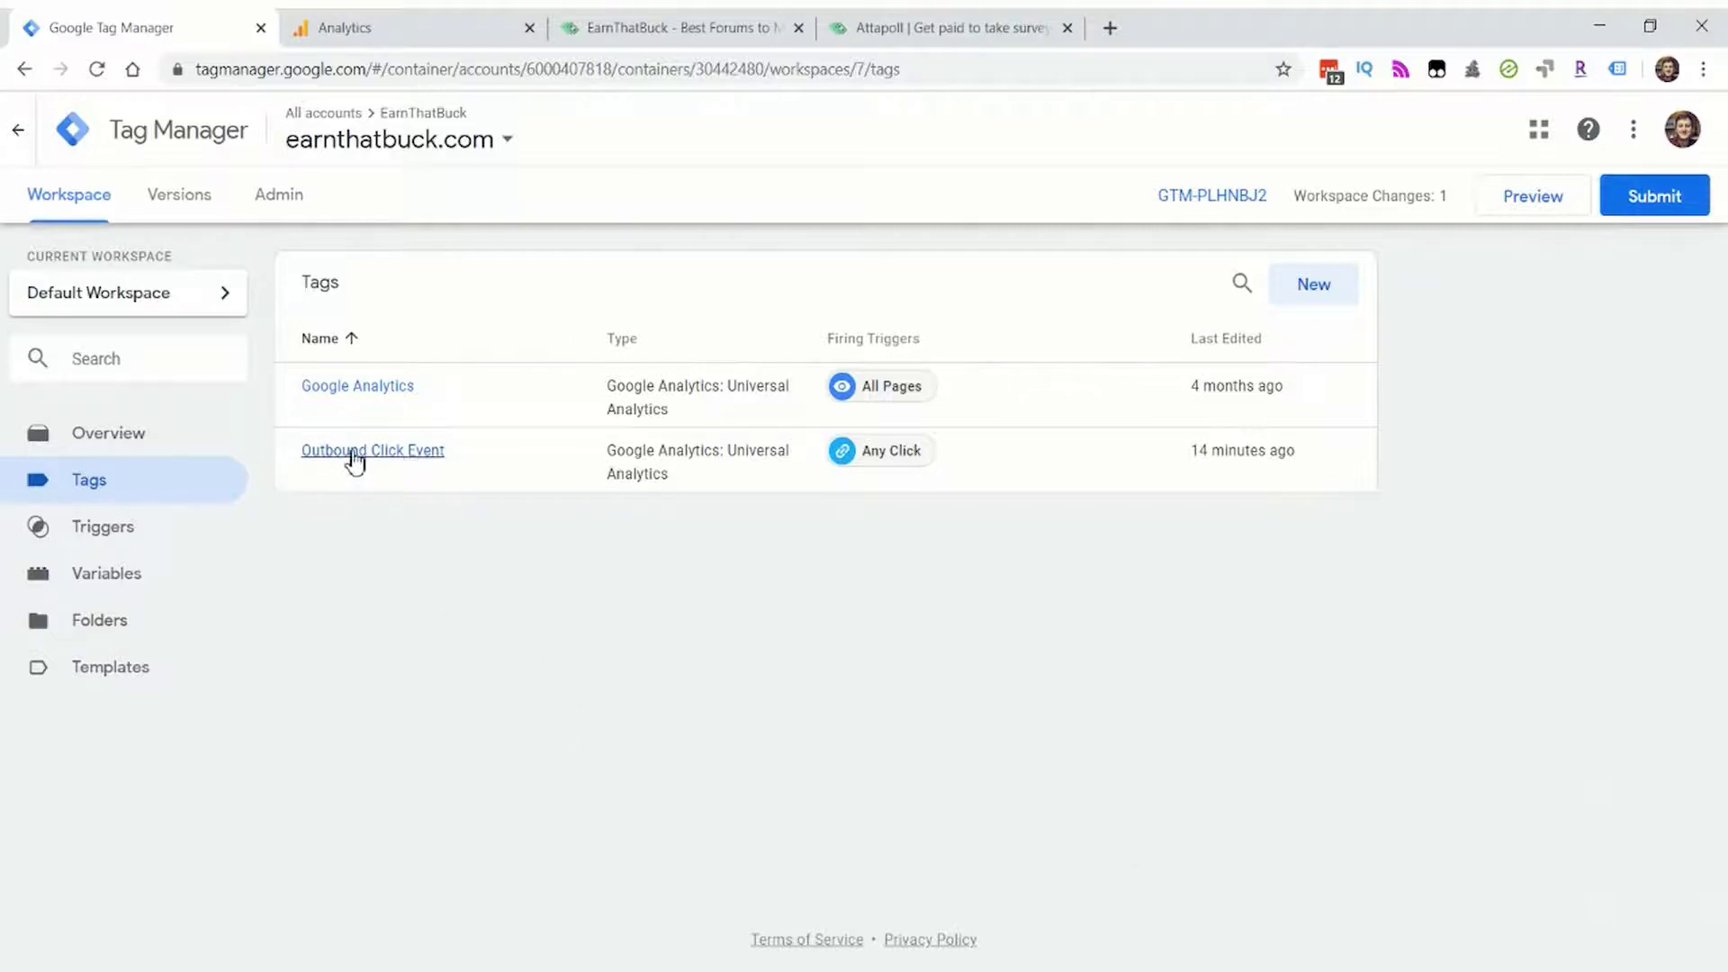
Step: Create a new Google Analytics: Universal Analytics tag with Track Type set to Event
left_click(400, 451)
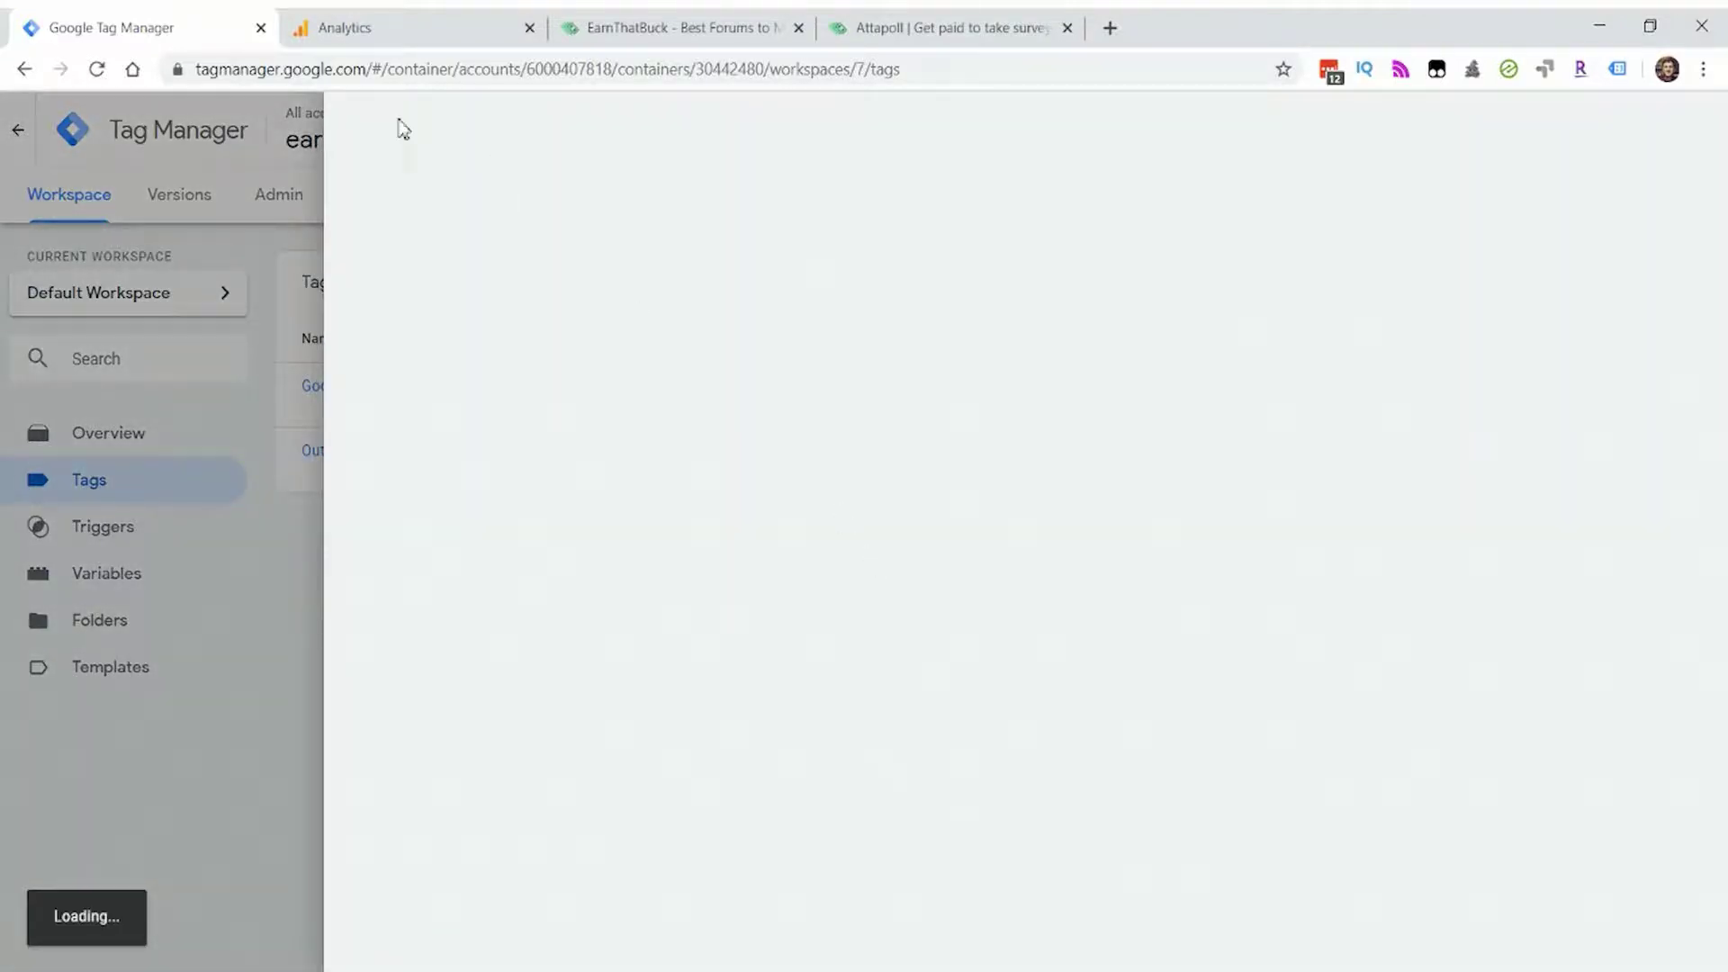
left_click(363, 132)
left_click(1315, 295)
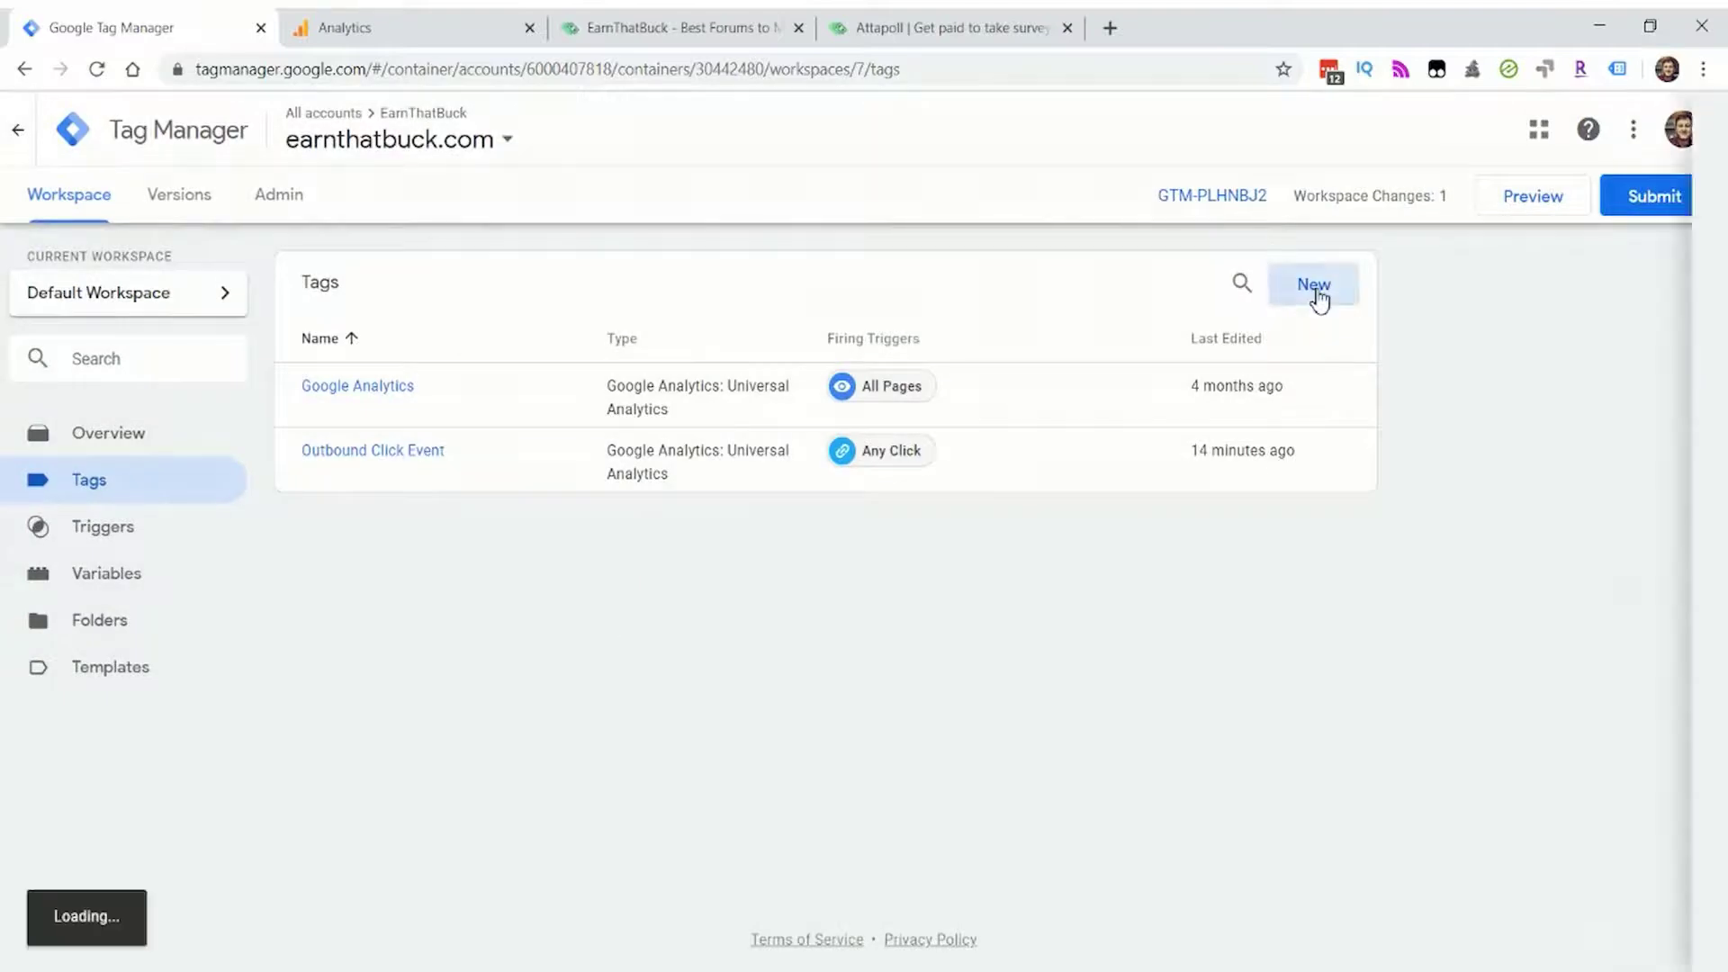
left_click(898, 381)
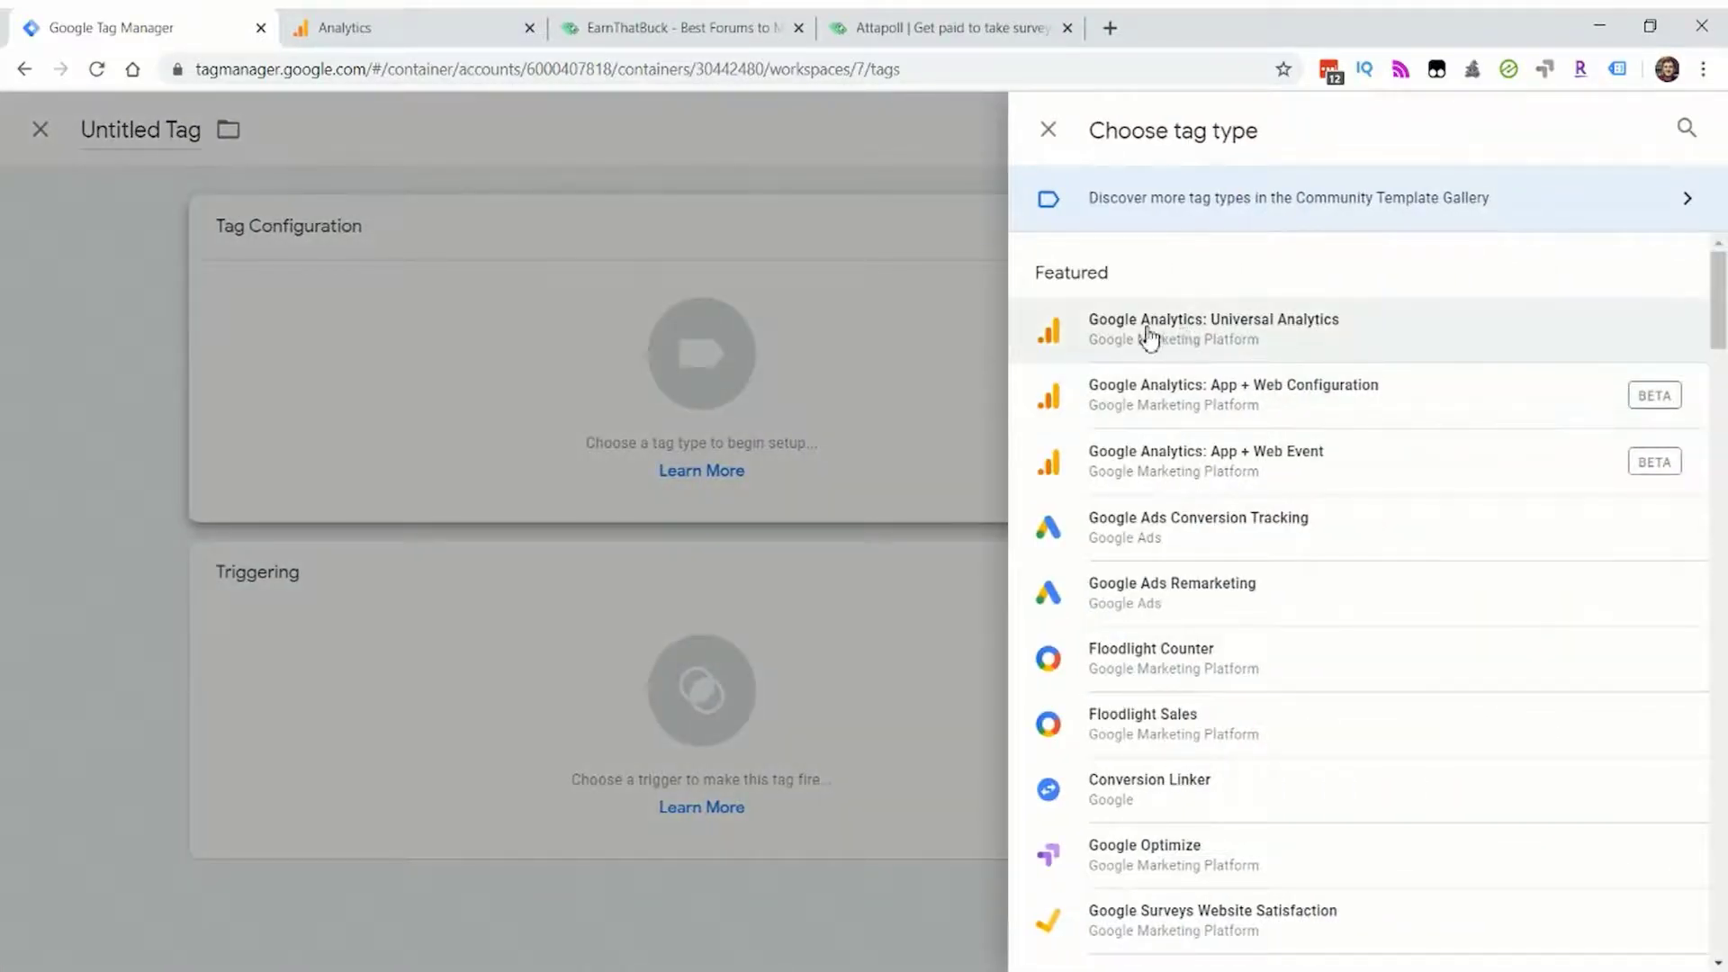
left_click(1289, 356)
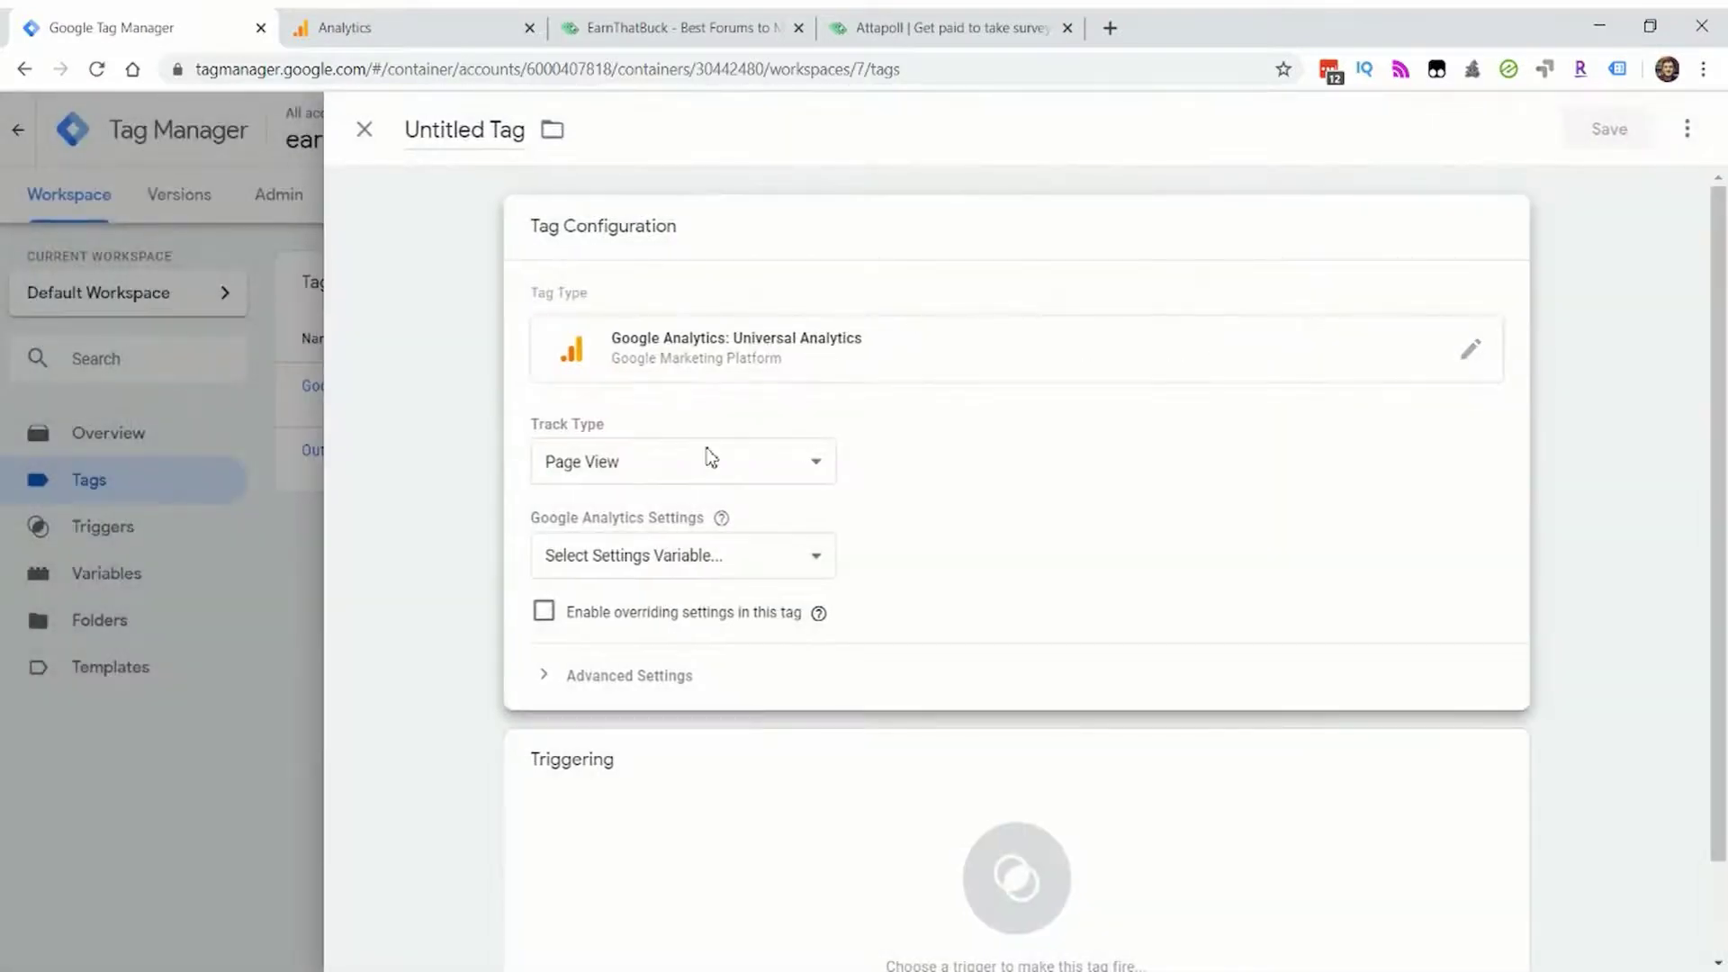
left_click(589, 531)
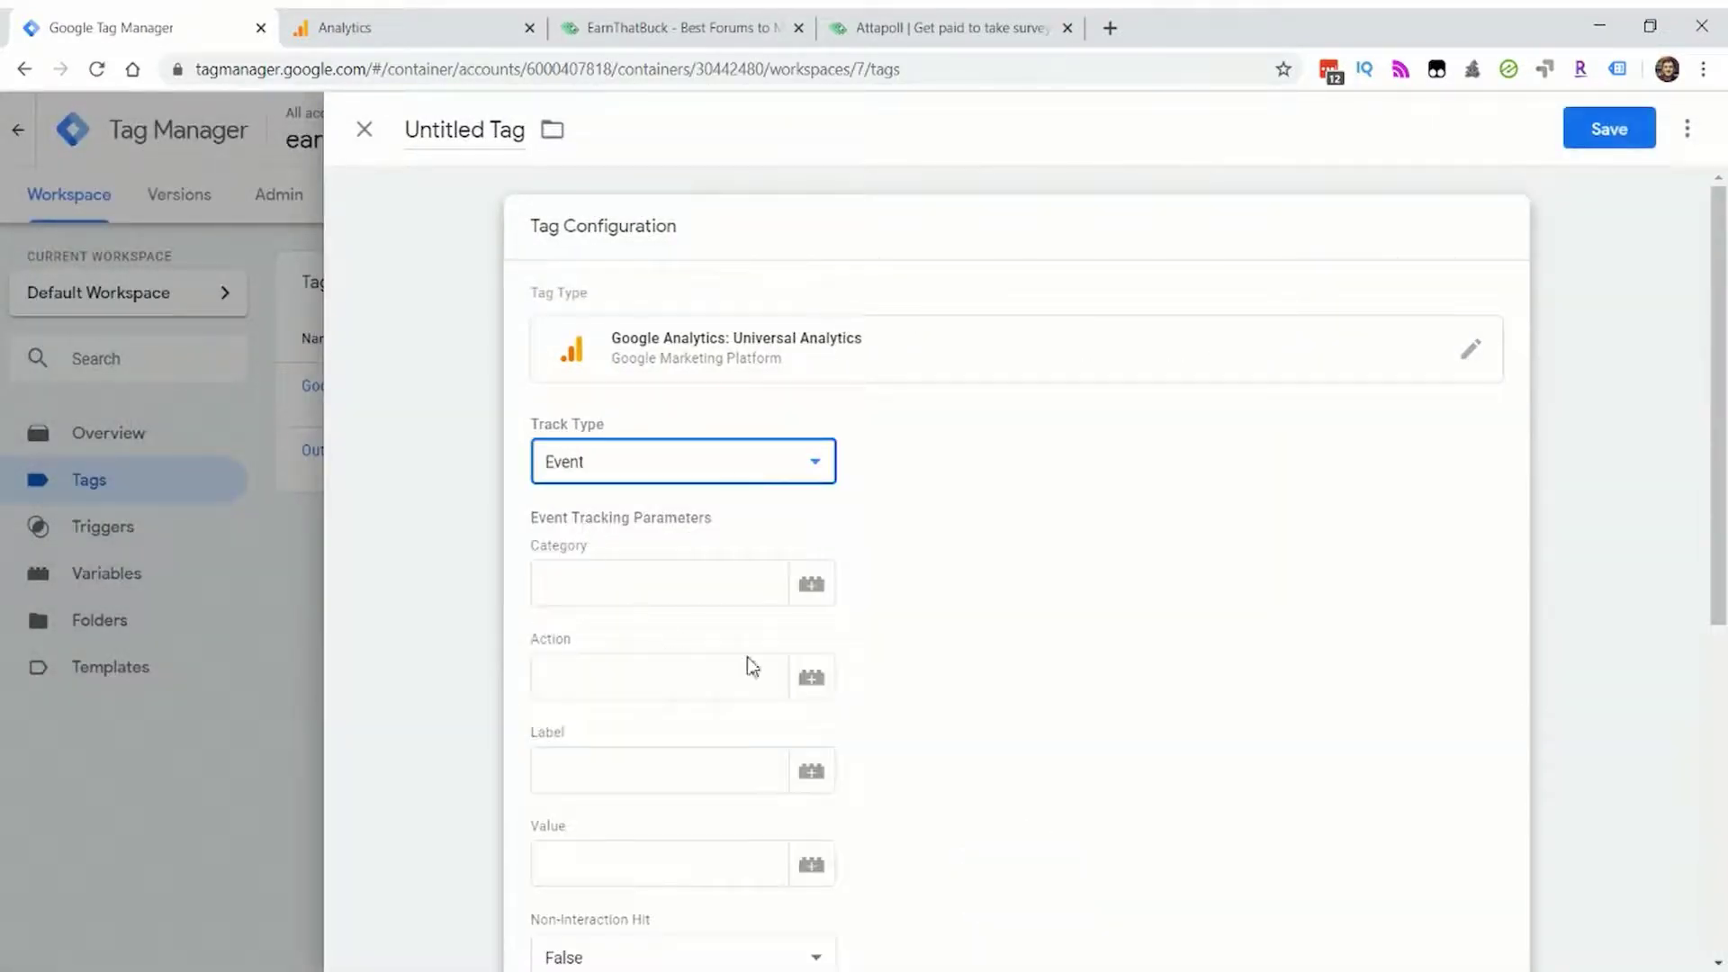
Step: Set event category click, action {{Click URL}} and label {{Click Text}}
scroll(635, 442, "down", 2)
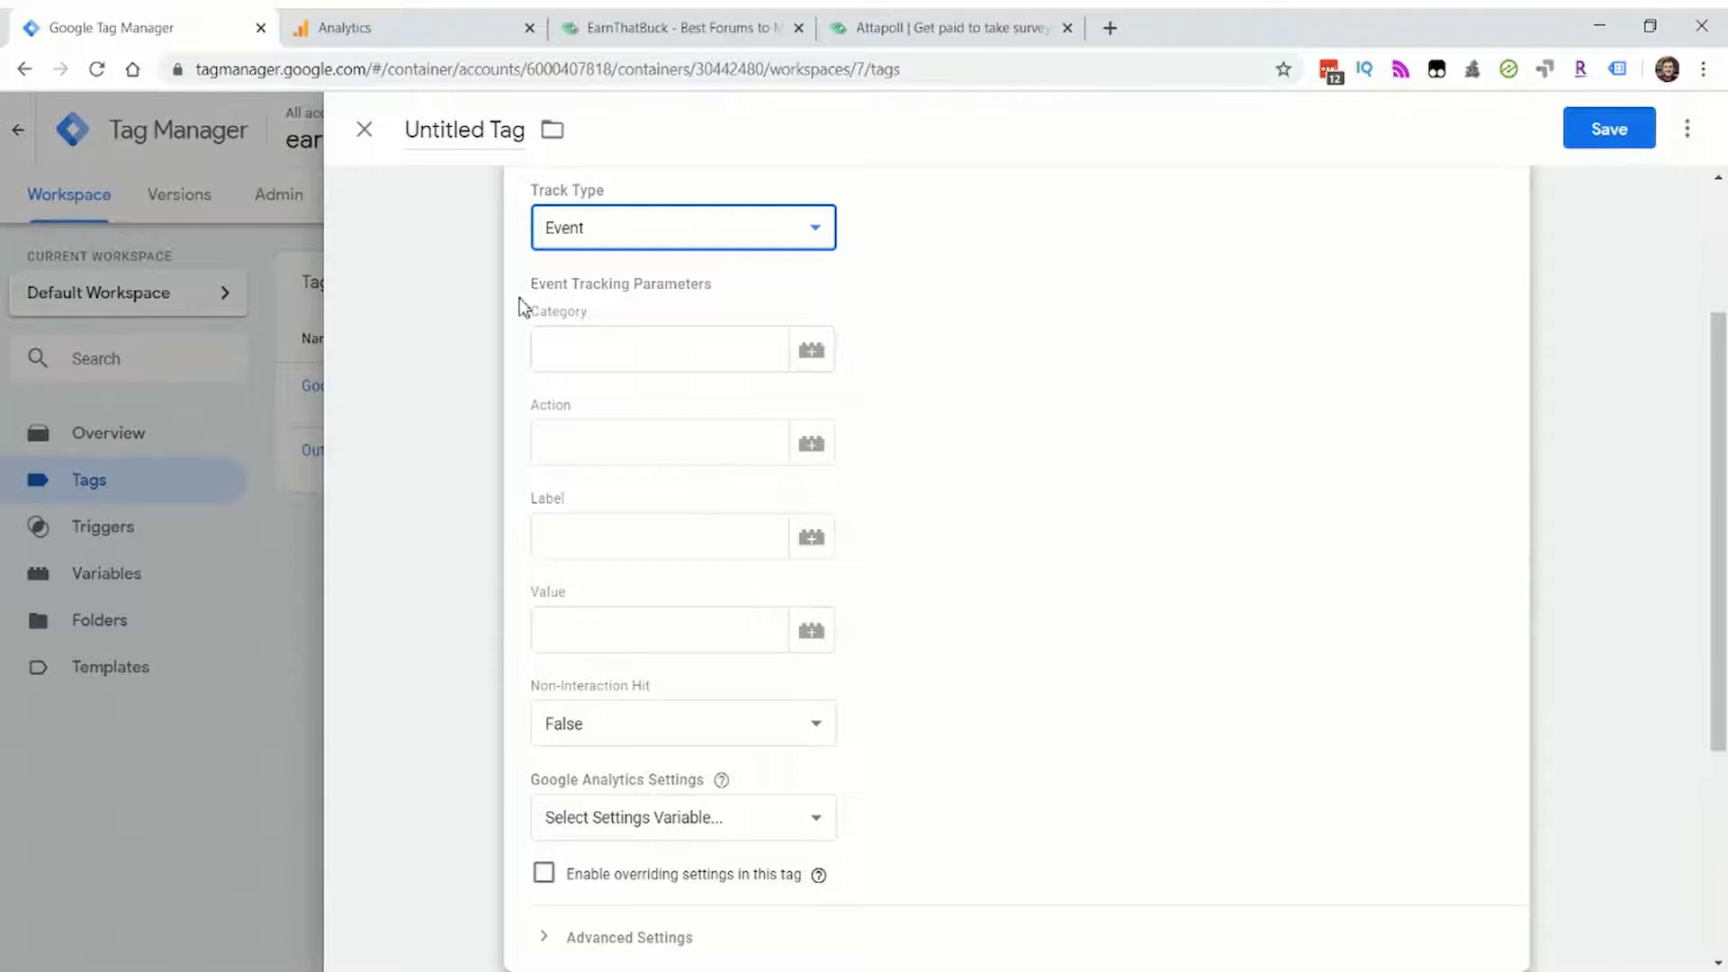
left_click(641, 351)
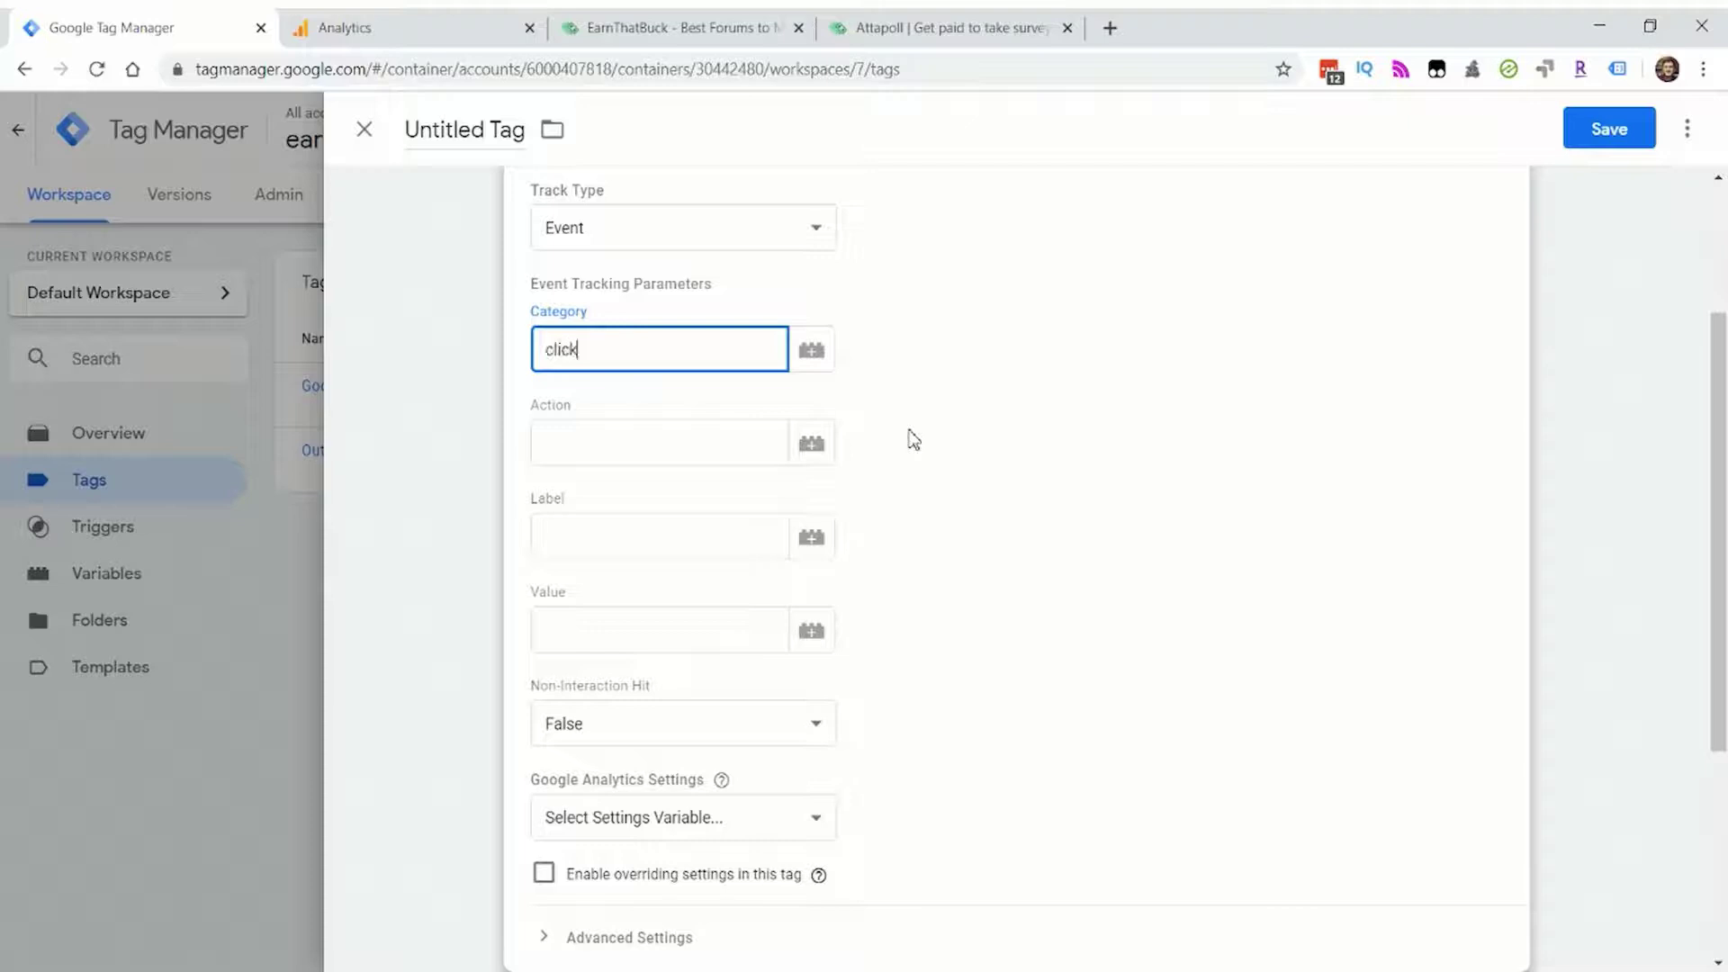
left_click(596, 451)
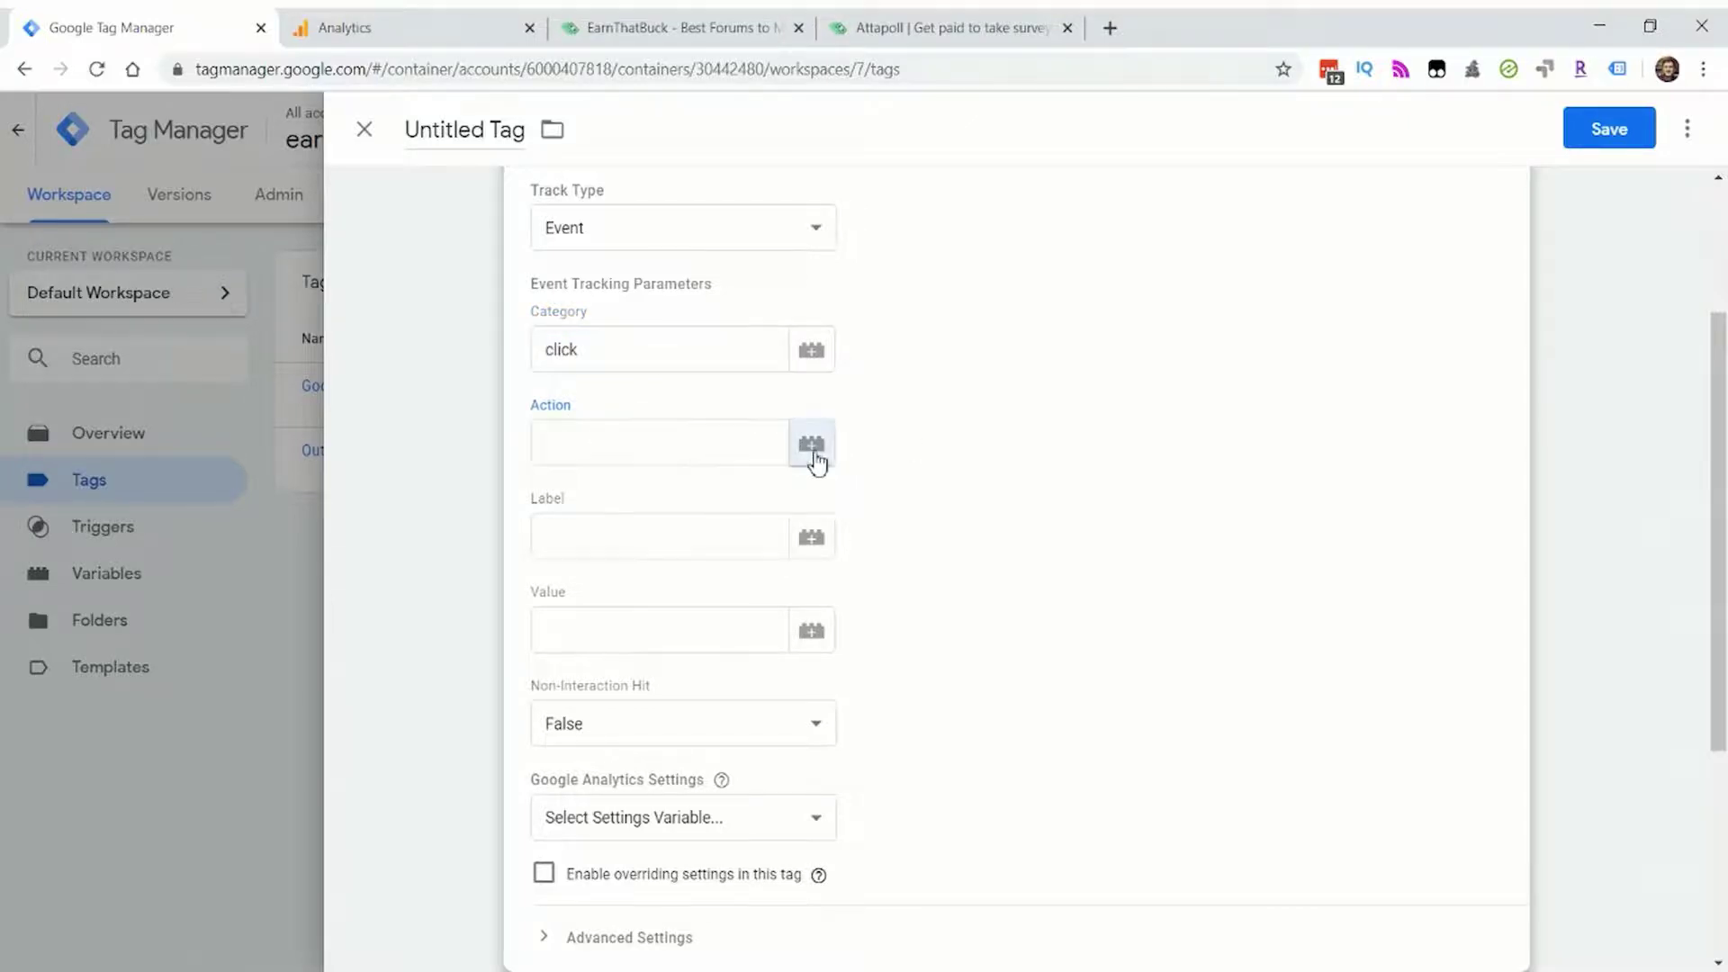
left_click(810, 445)
left_click(496, 388)
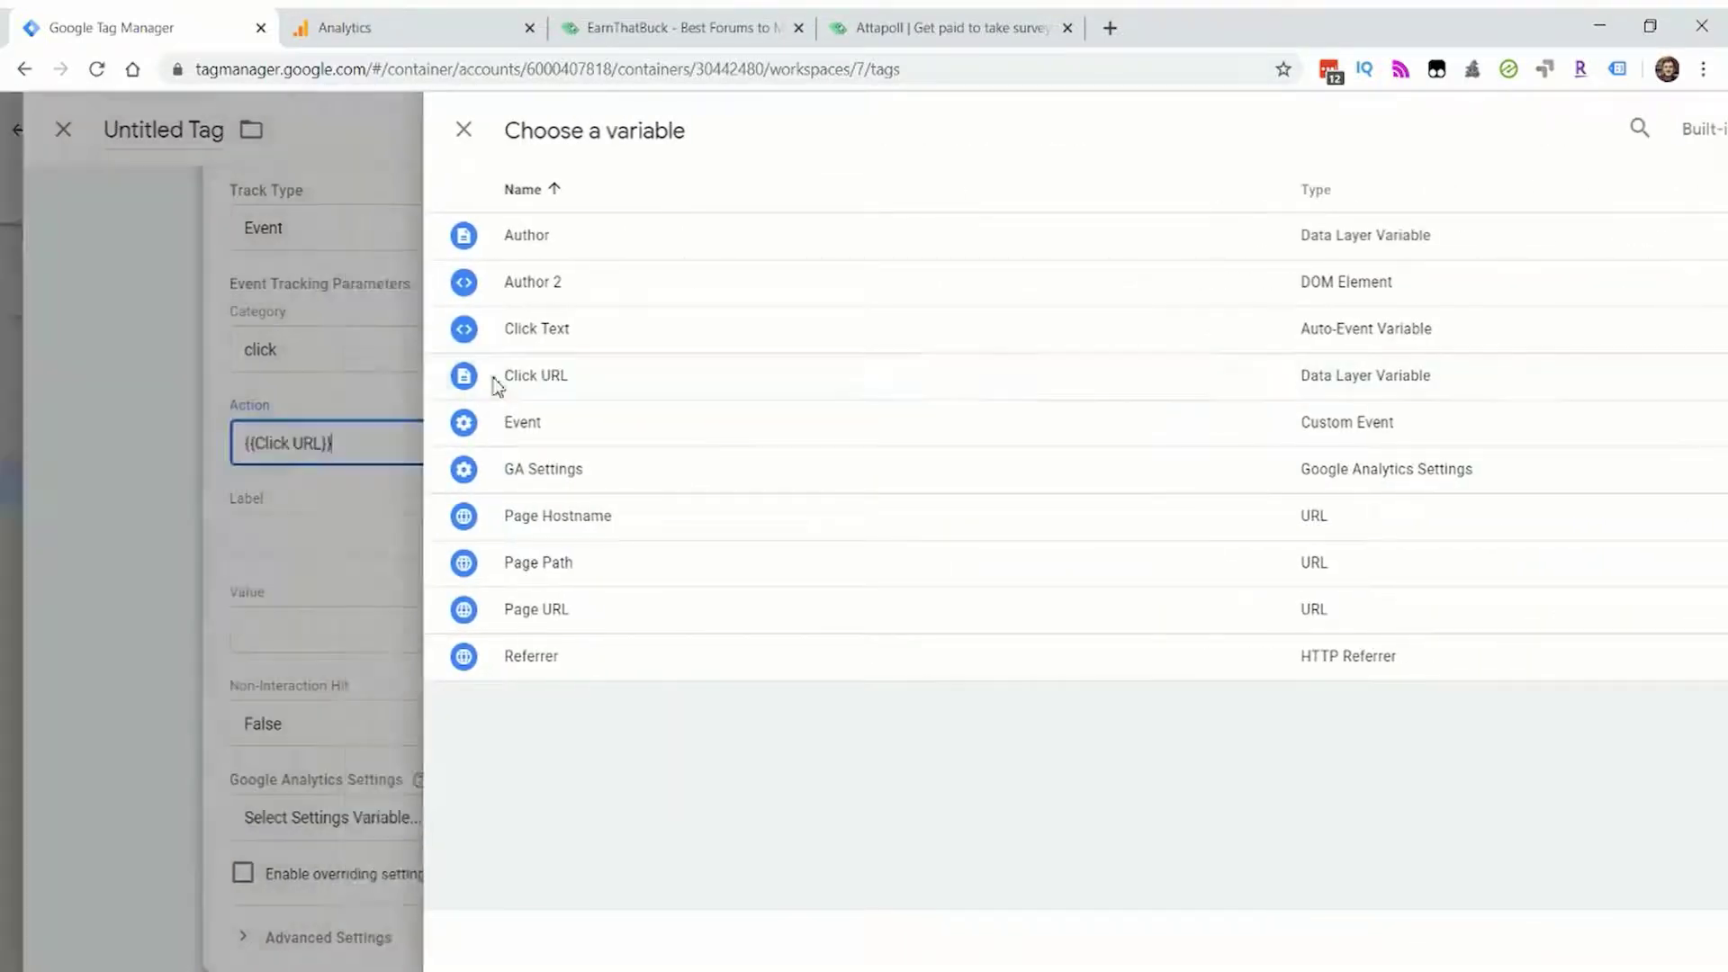
left_click(558, 537)
left_click(811, 538)
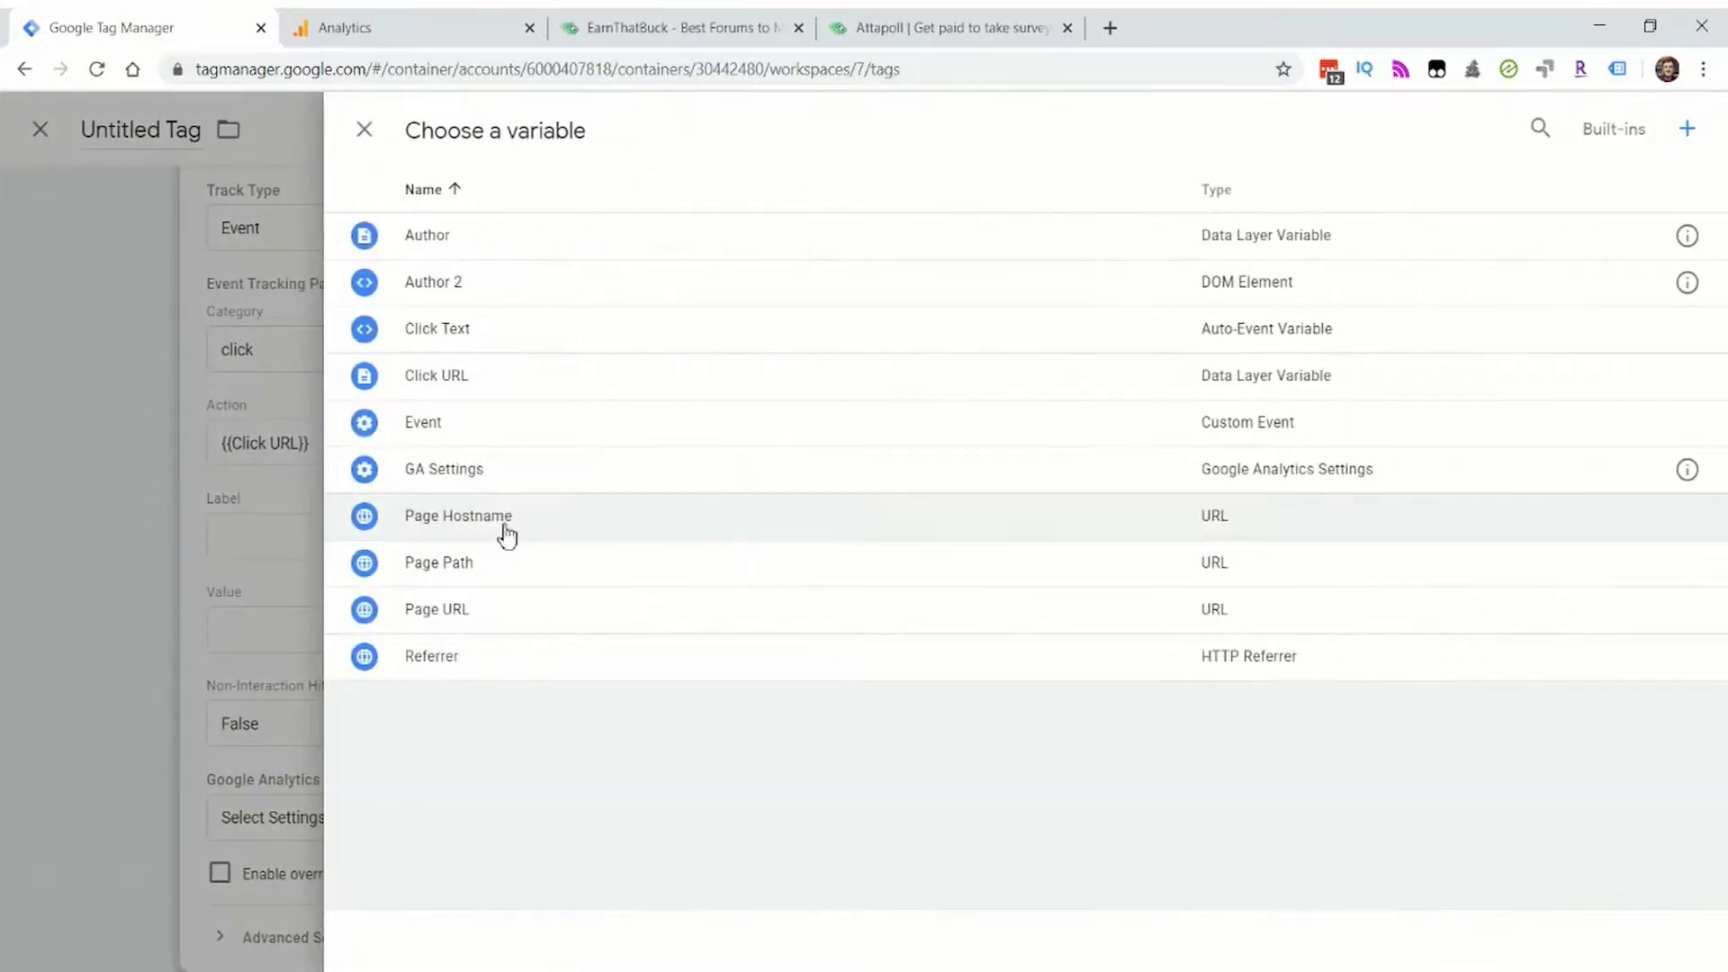
left_click(459, 341)
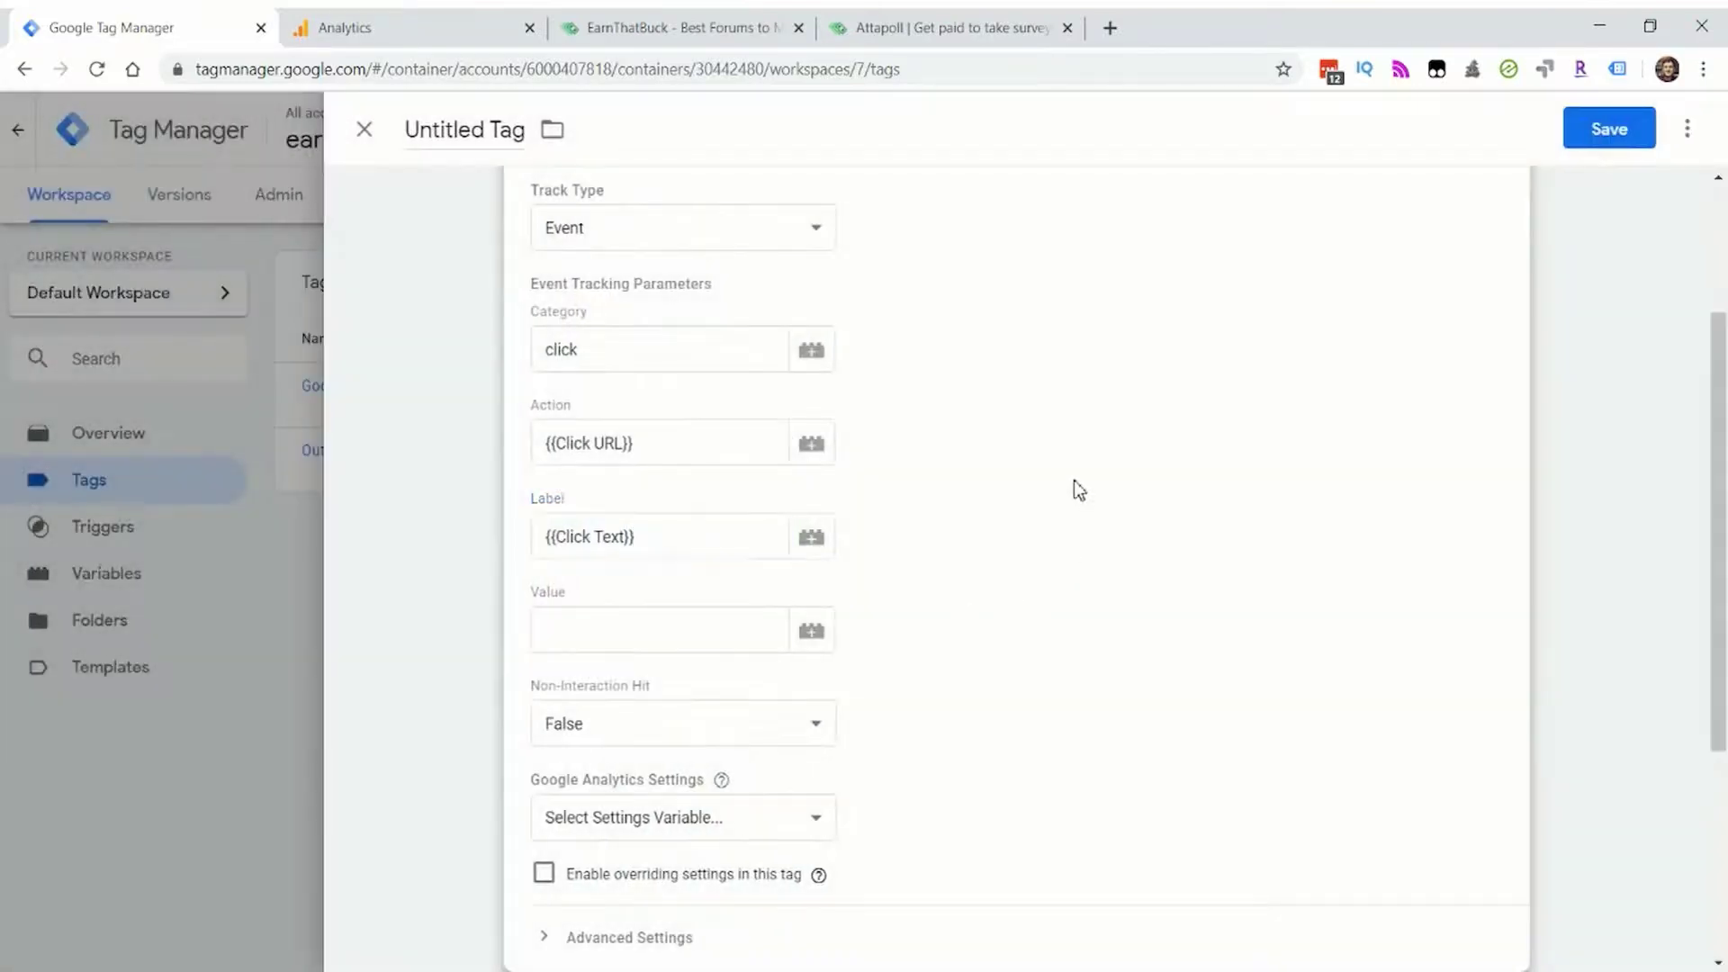
Step: Apply the {{GA Settings}} variable as the tag's Google Analytics Settings
scroll(644, 594, "up", 3)
scroll(673, 635, "down", 2)
scroll(673, 634, "down", 1)
left_click(757, 835)
left_click(592, 855)
scroll(973, 754, "down", 3)
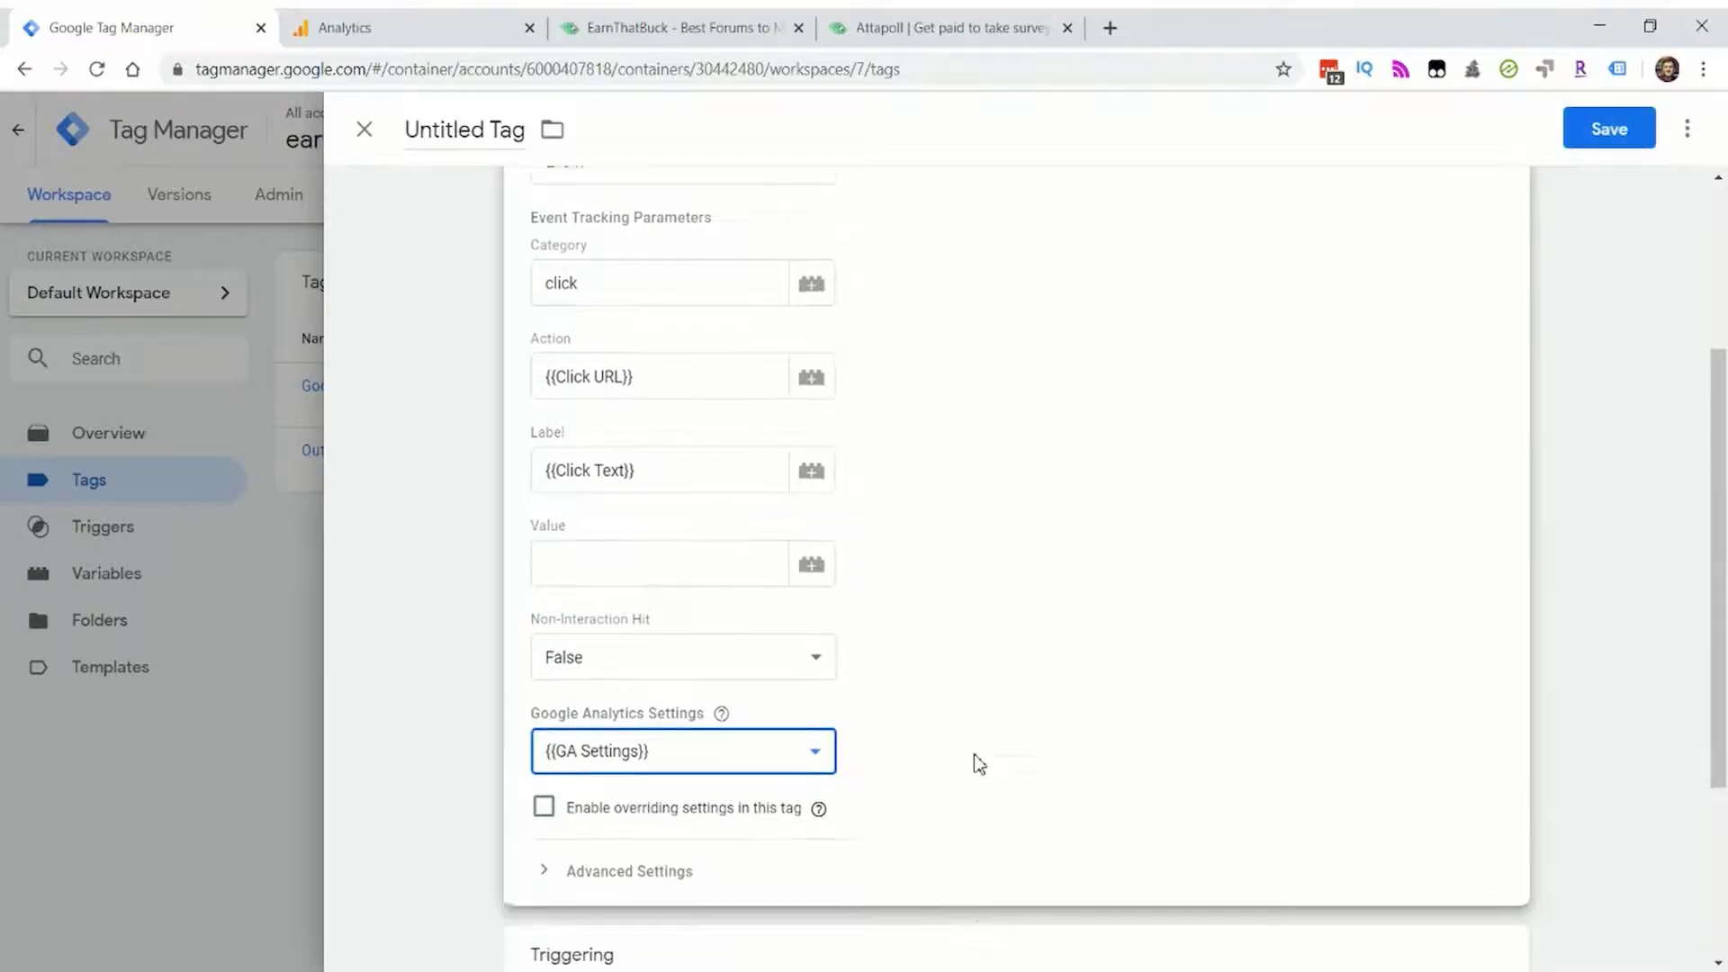
scroll(540, 652, "down", 2)
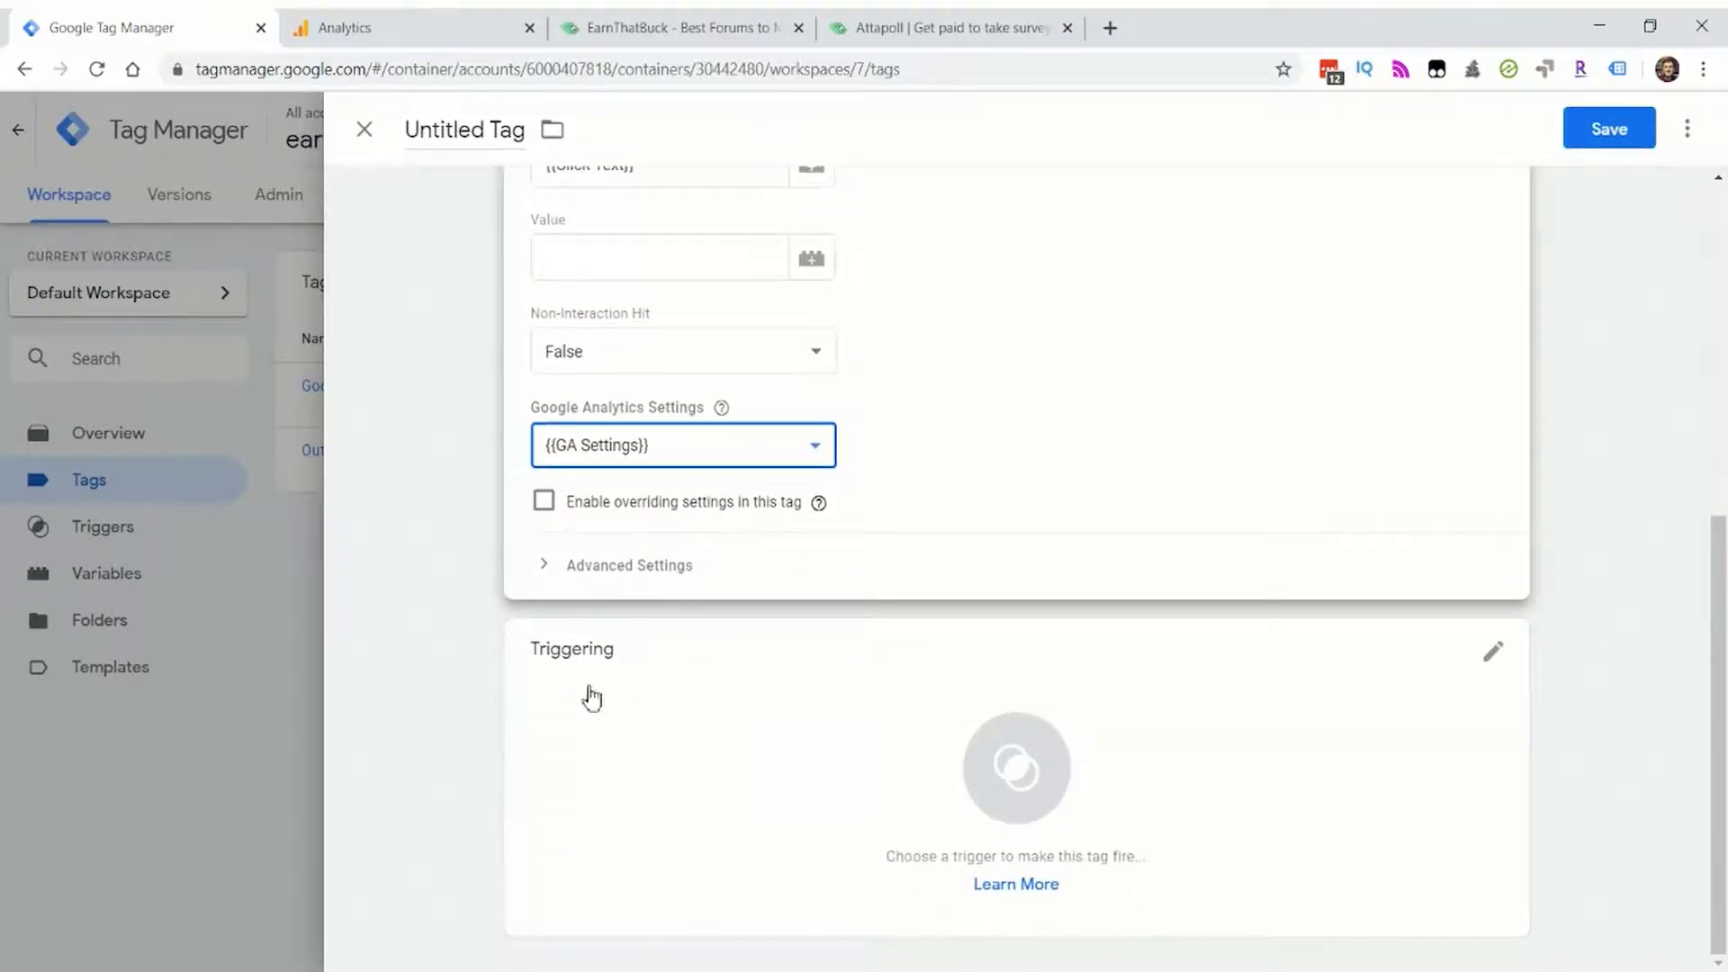
Step: Fire the tag on the Any Click trigger and save it as 'Clicks'
left_click(787, 775)
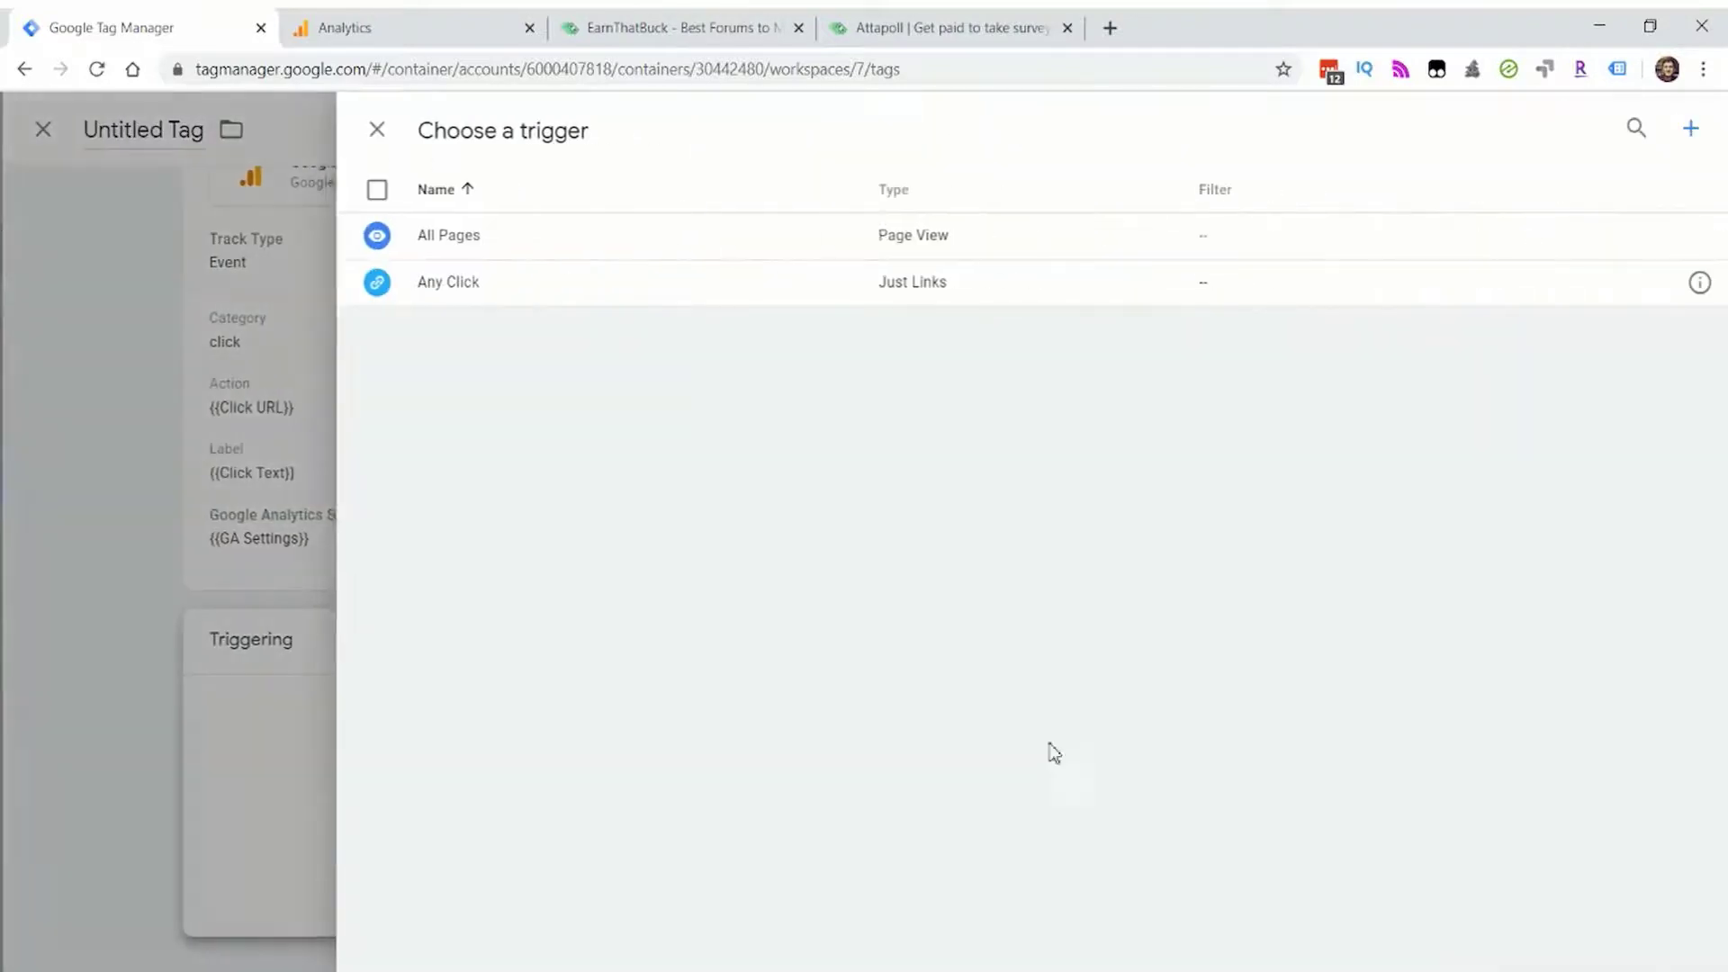
left_click(499, 284)
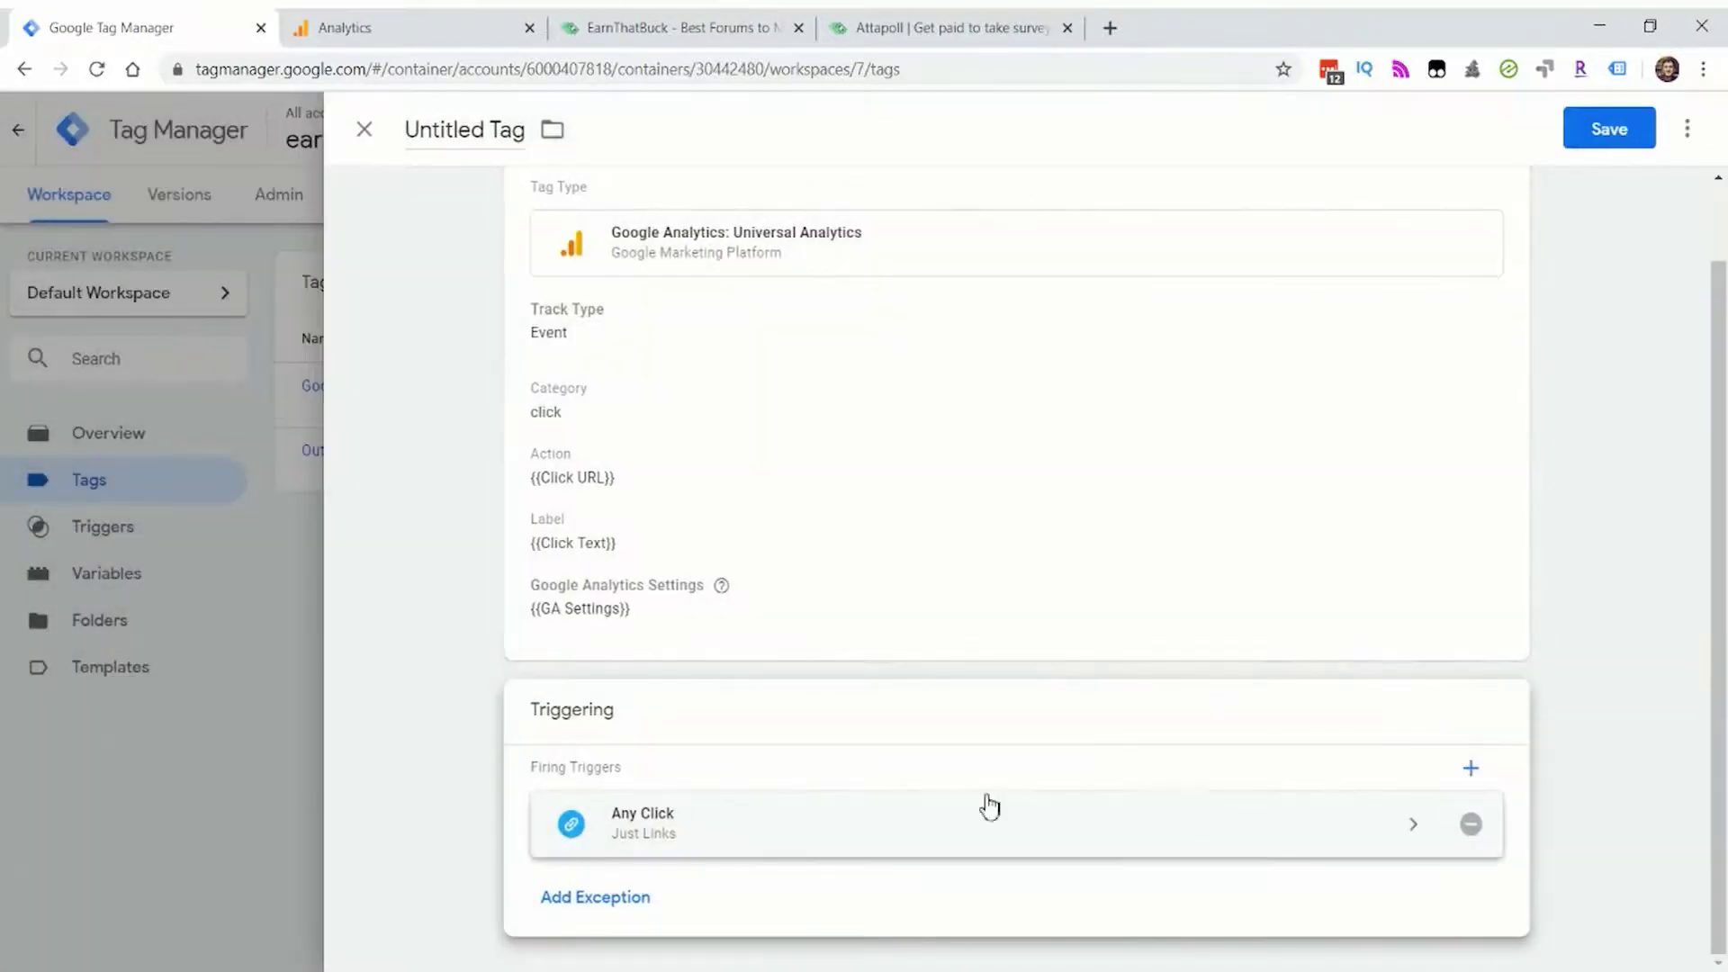
left_click(1609, 128)
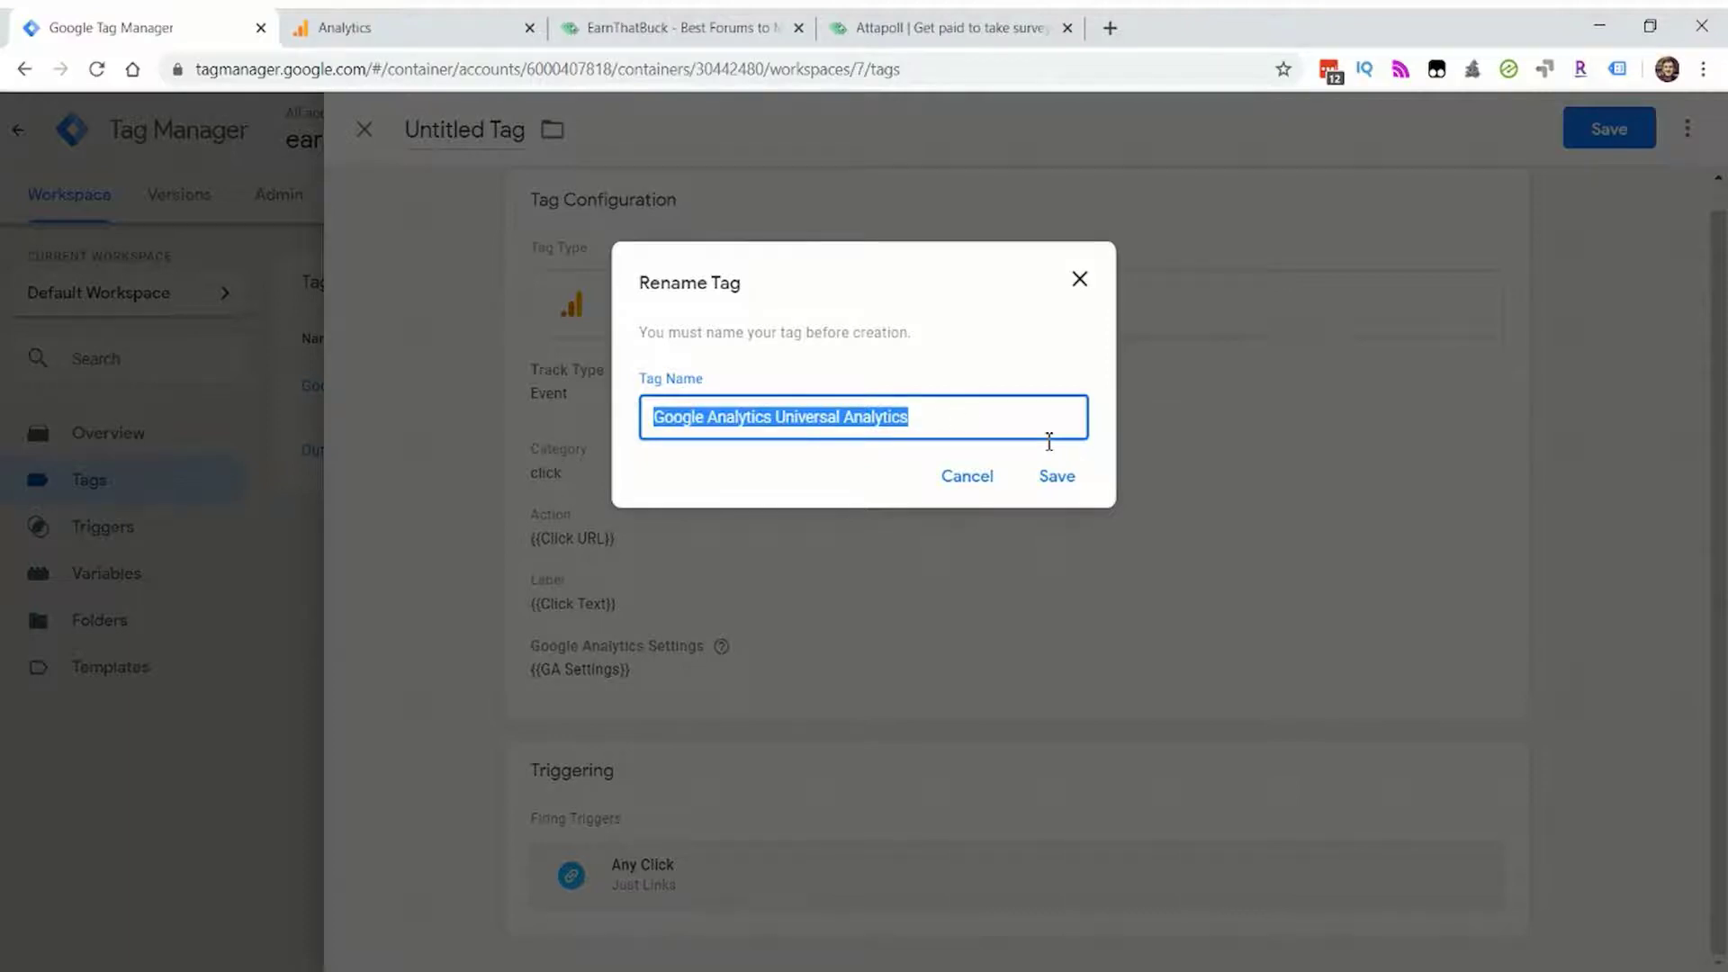
type("Clicks")
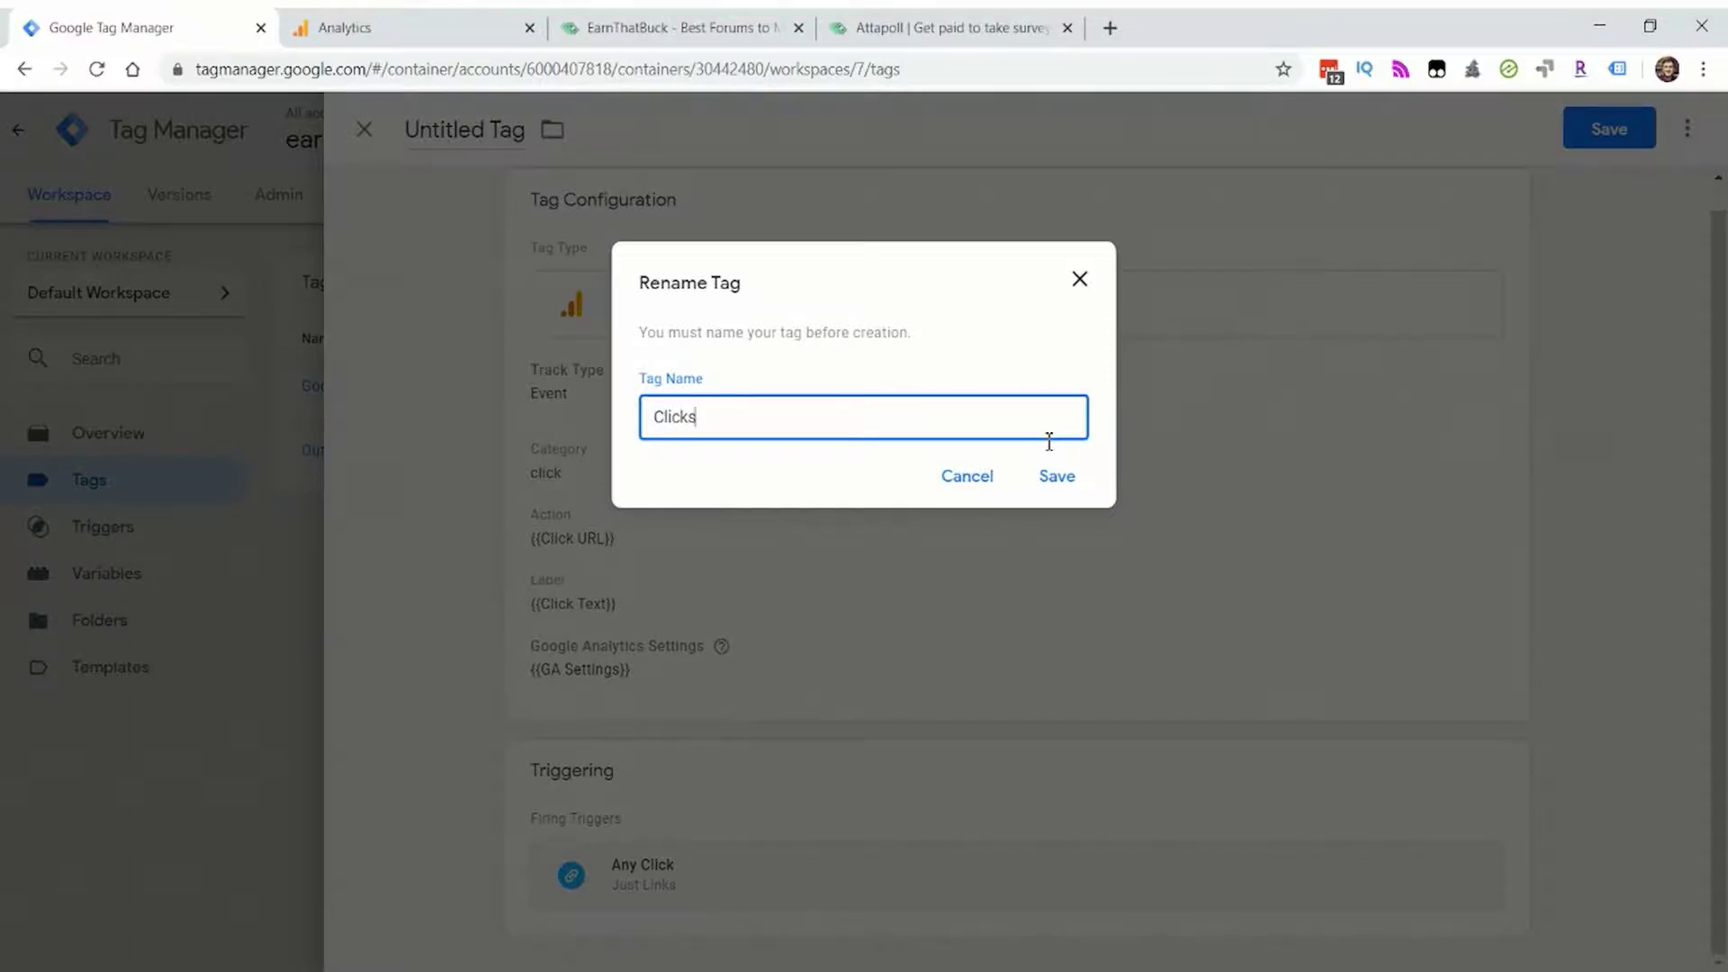
left_click(1056, 475)
Step: Publish the workspace changes with an empty version name and description
left_click(1660, 198)
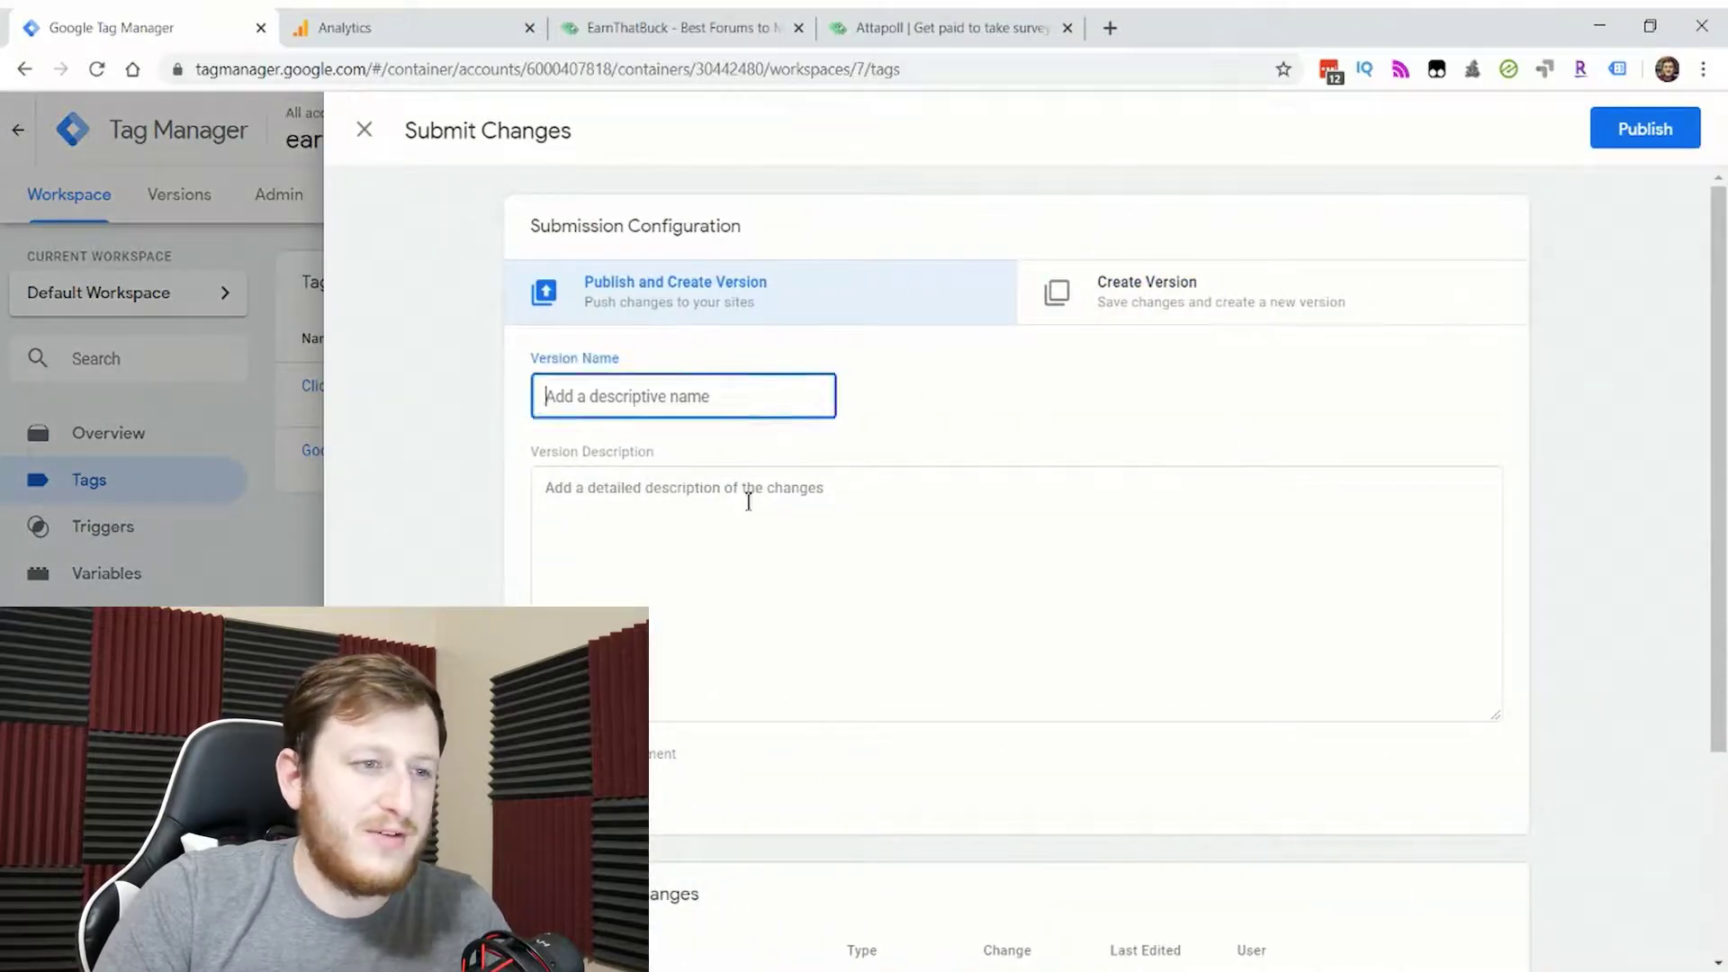
left_click(748, 501)
left_click(717, 380)
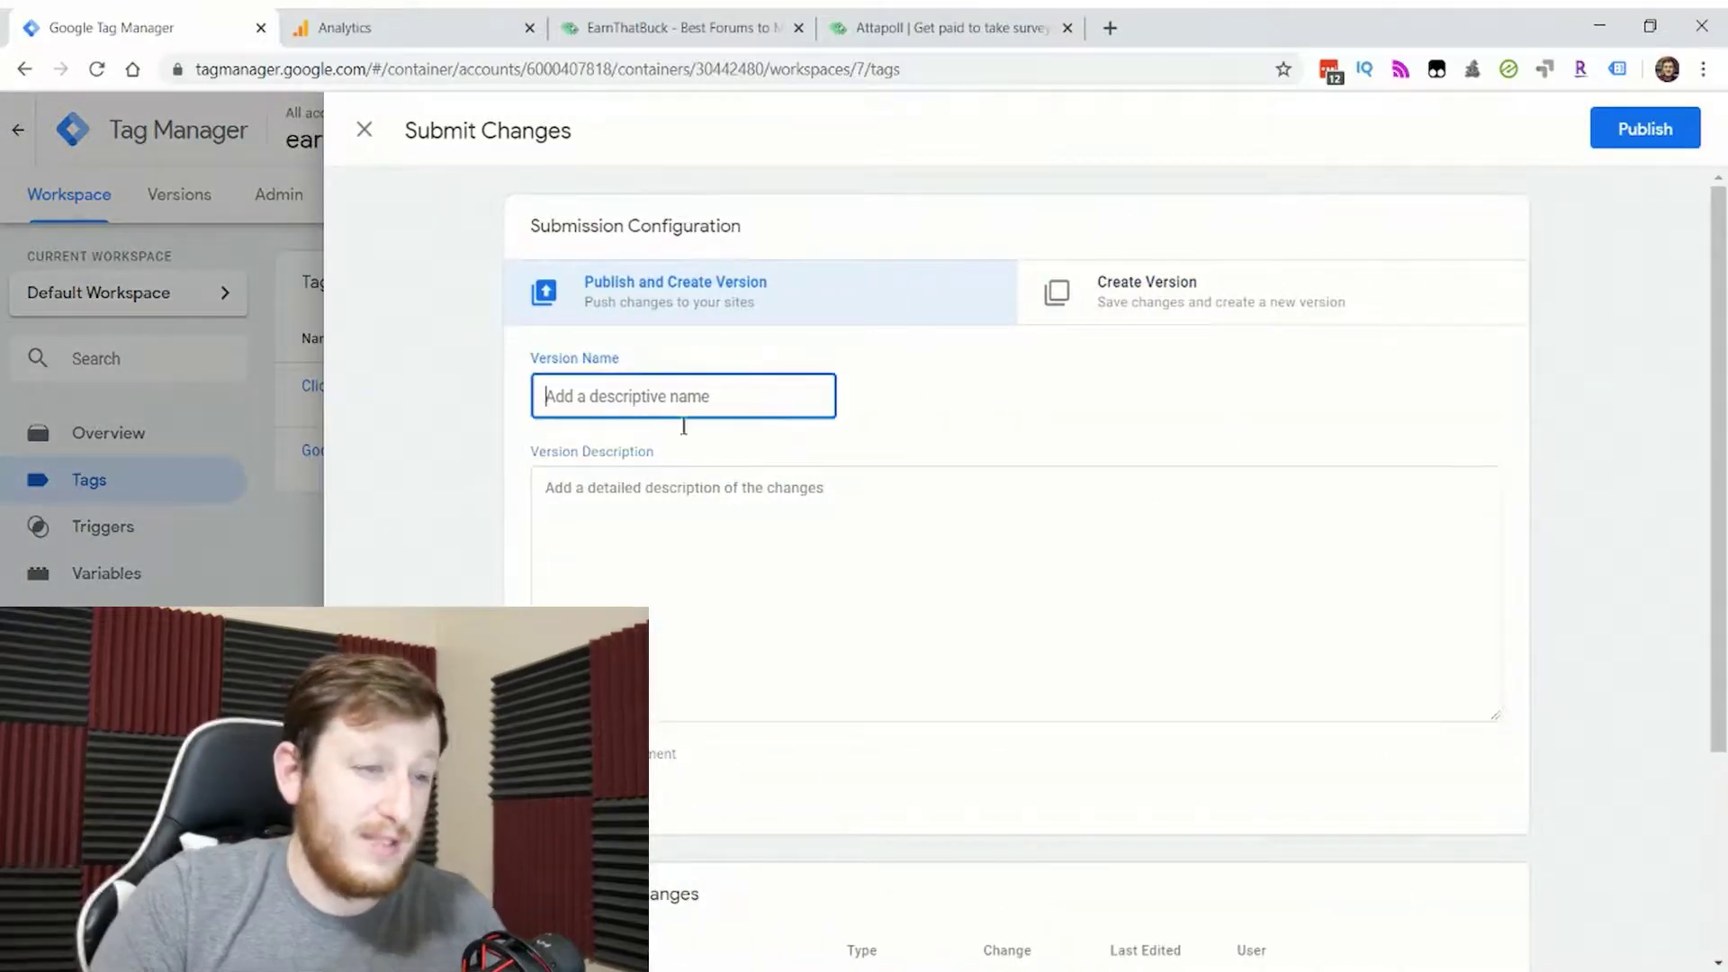
left_click(1660, 132)
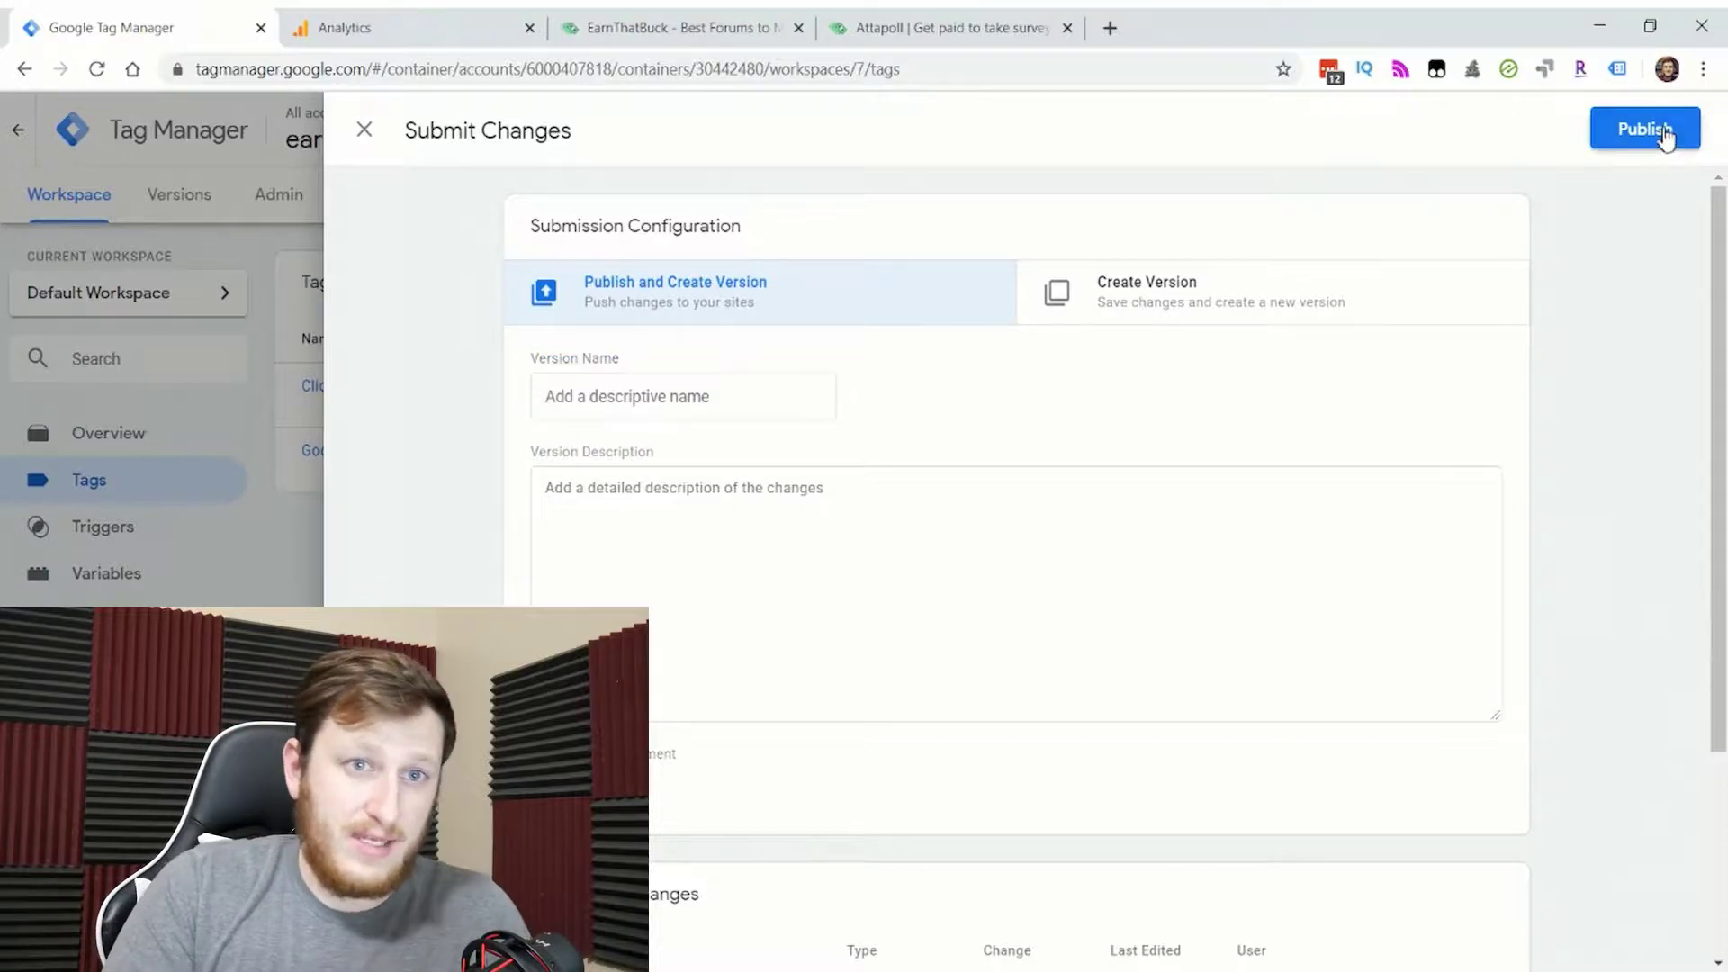
left_click(1161, 787)
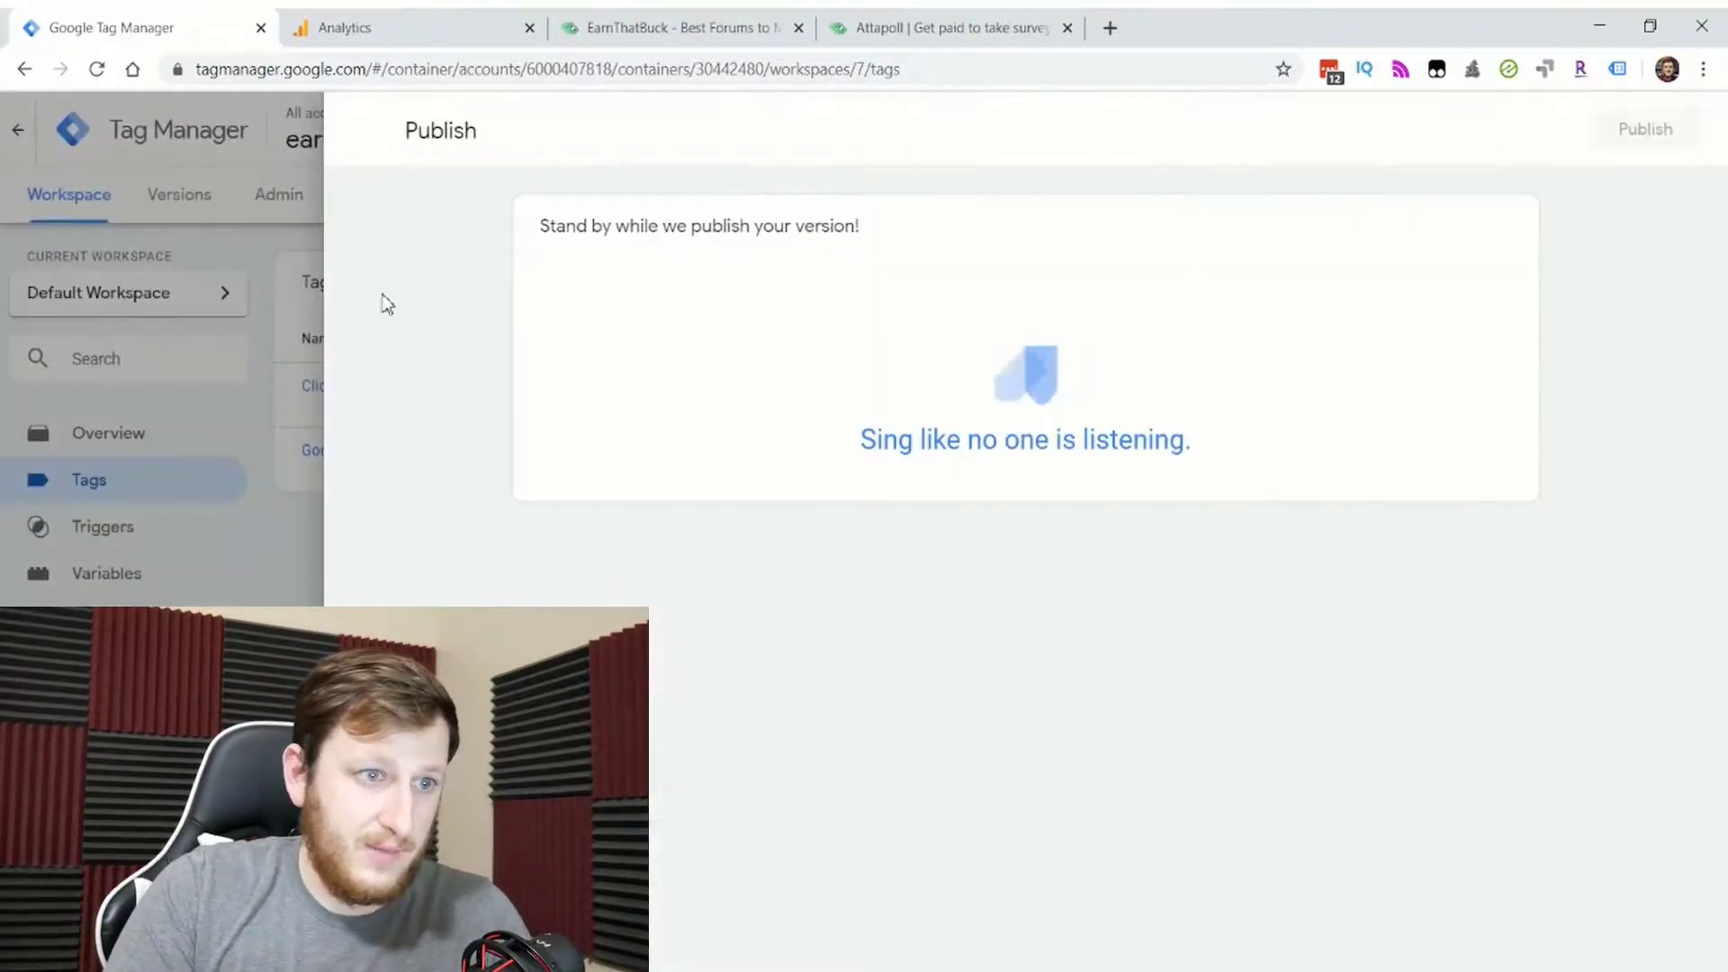
Step: In Google Analytics, go from Home to the Realtime > Events report
left_click(360, 27)
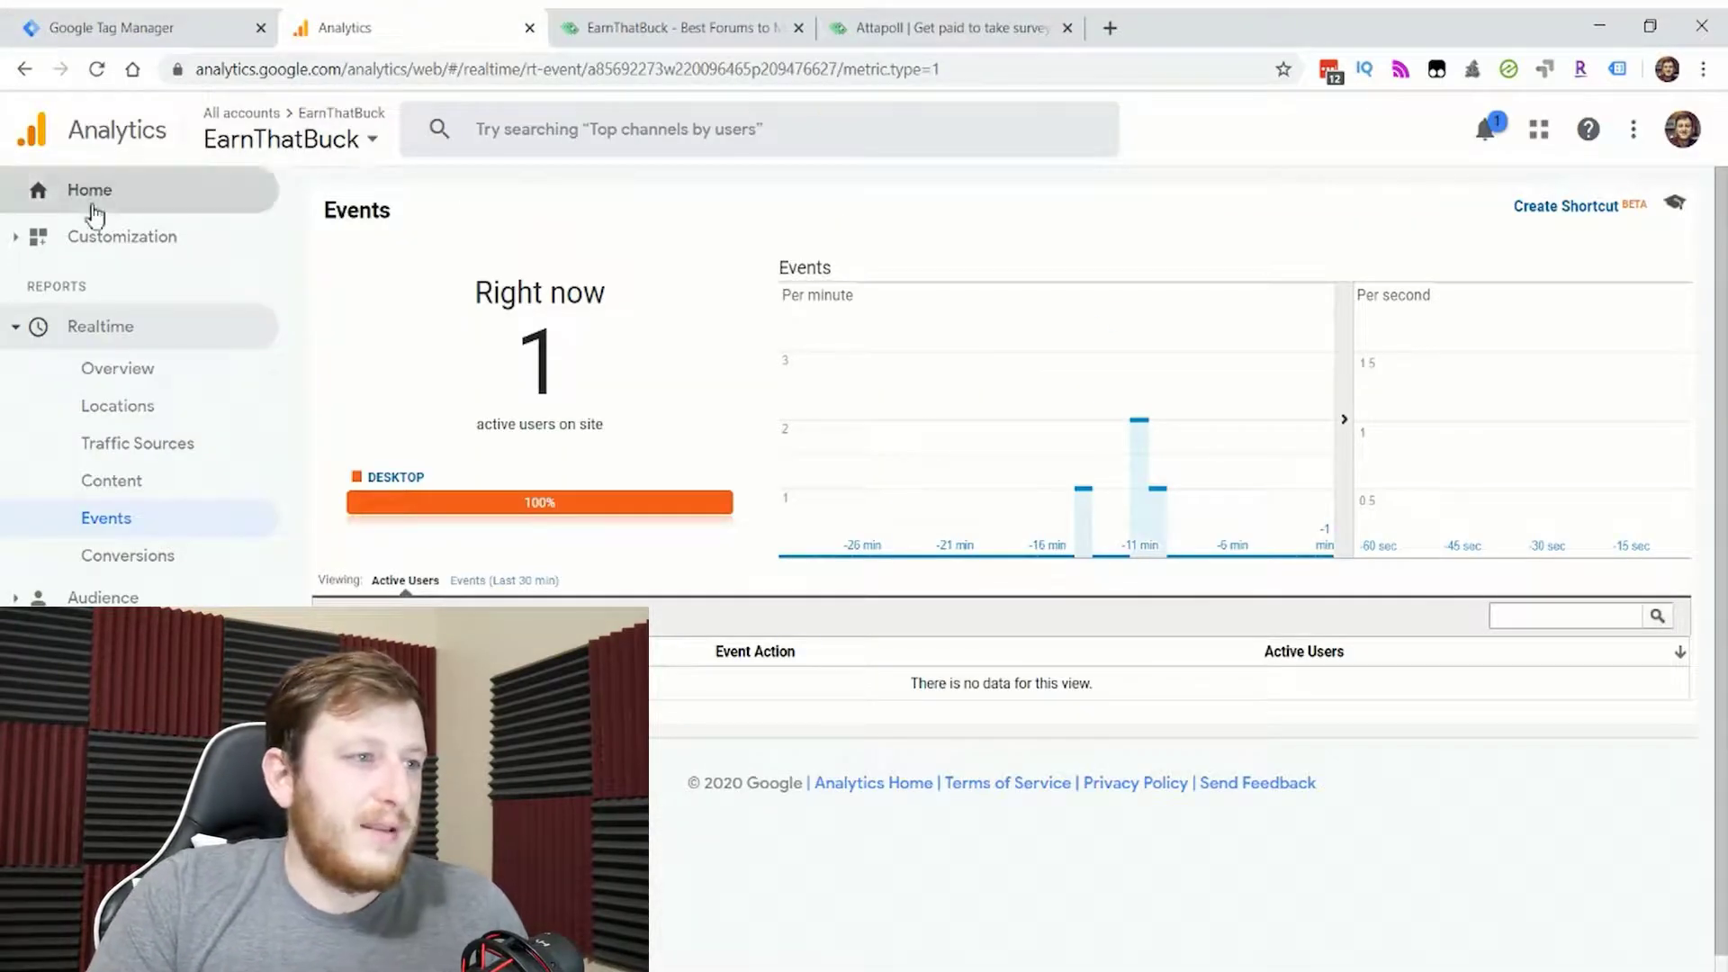
left_click(43, 191)
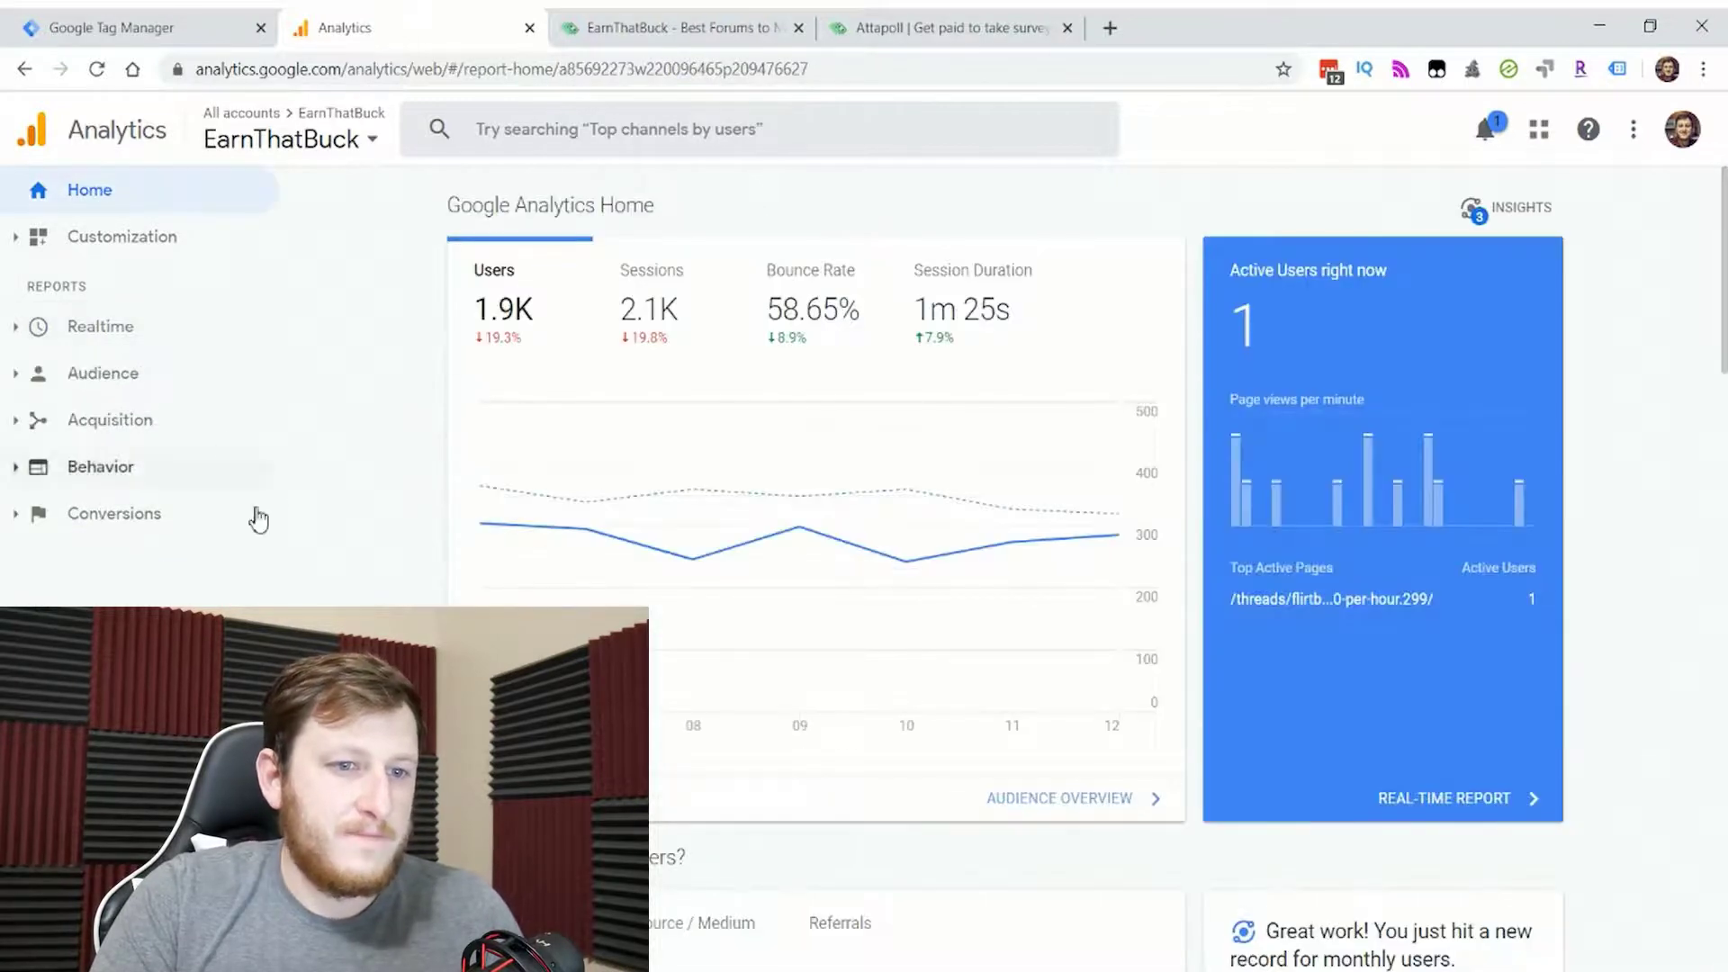
left_click(15, 327)
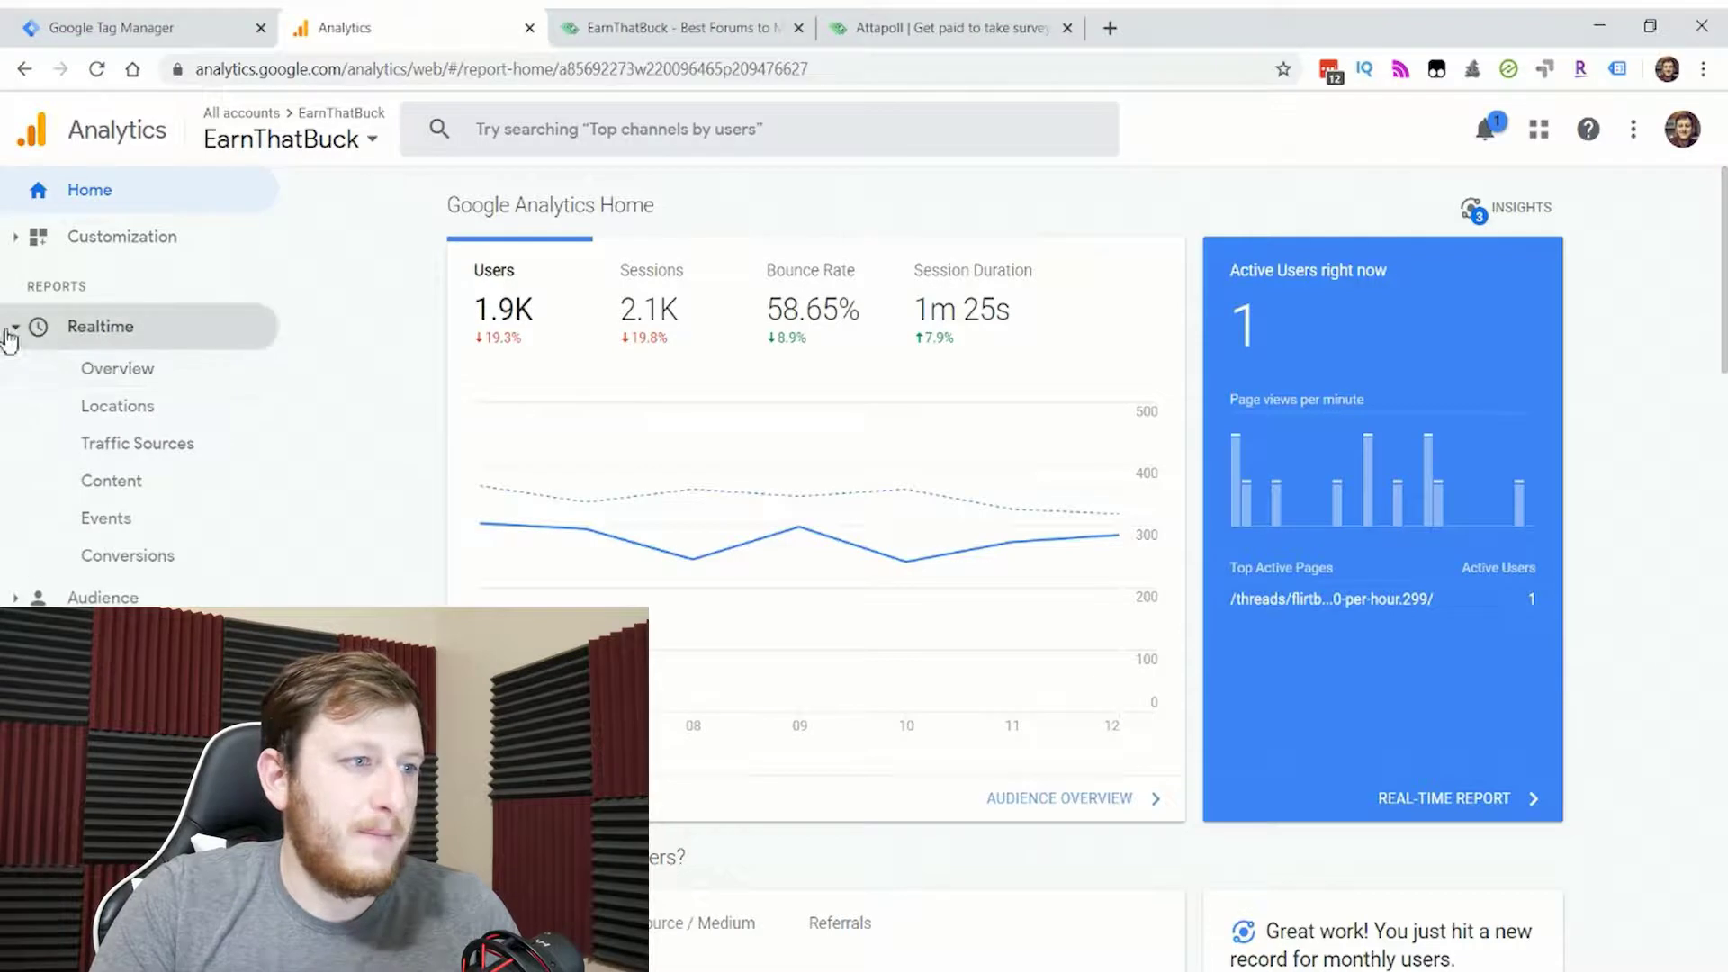
left_click(109, 522)
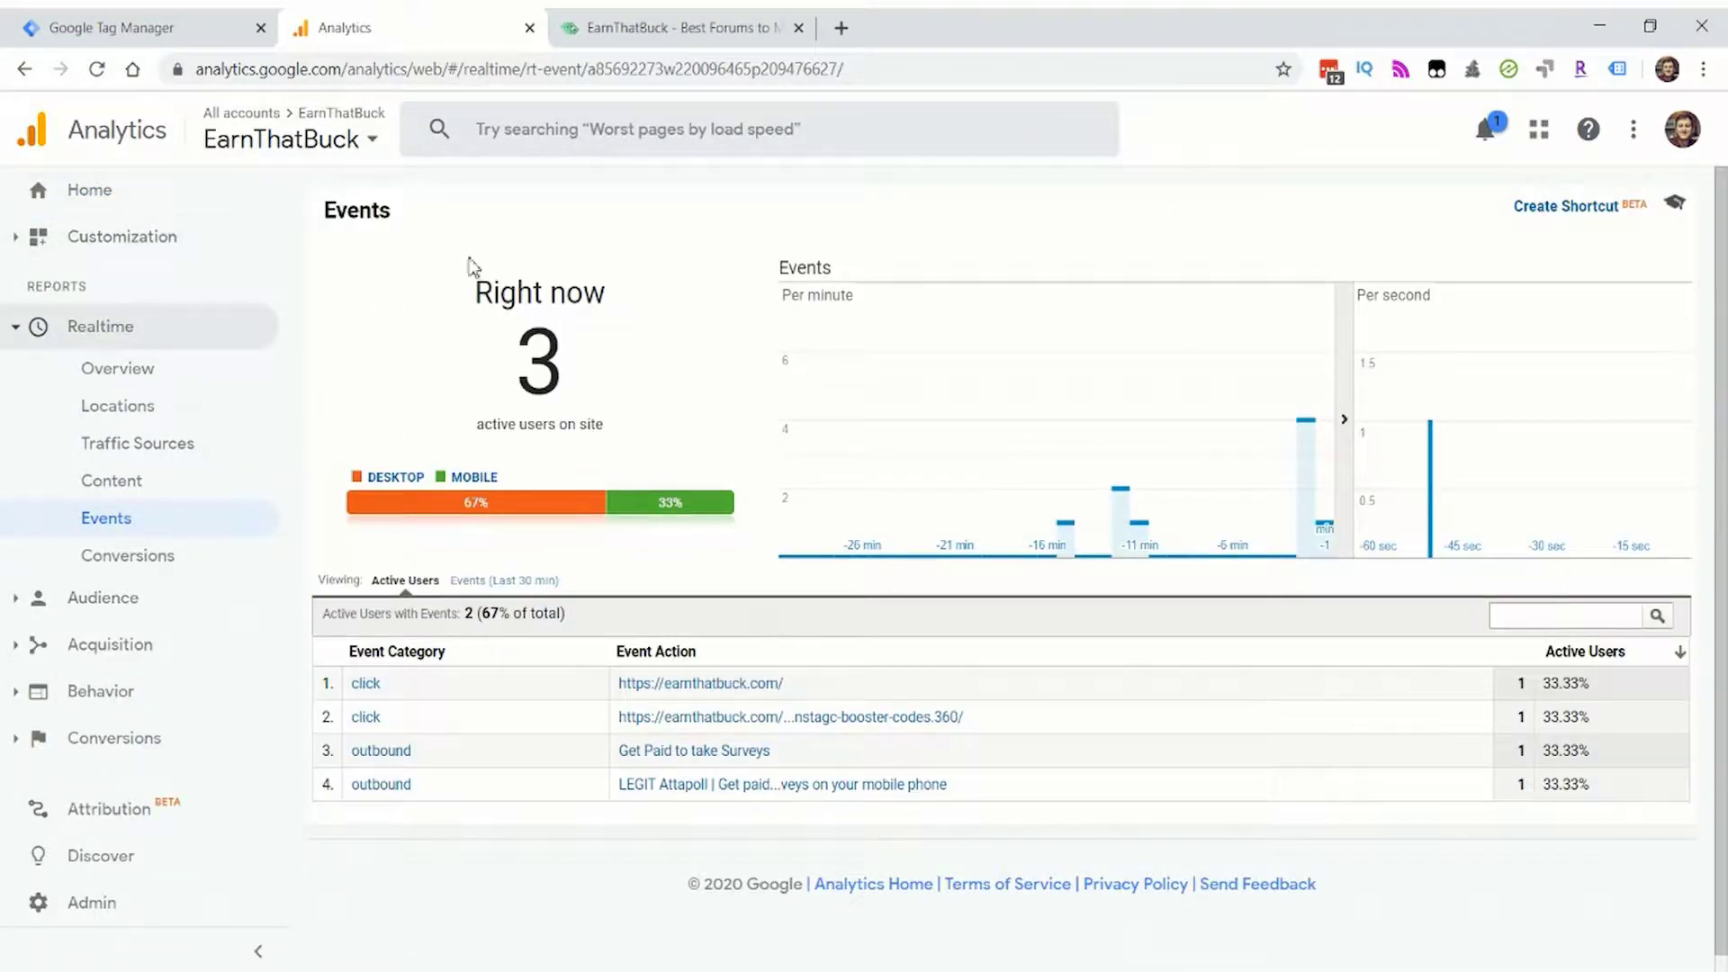
Step: Open the Attapoll survey thread from New Threads, then return to the Analytics realtime events
left_click(812, 32)
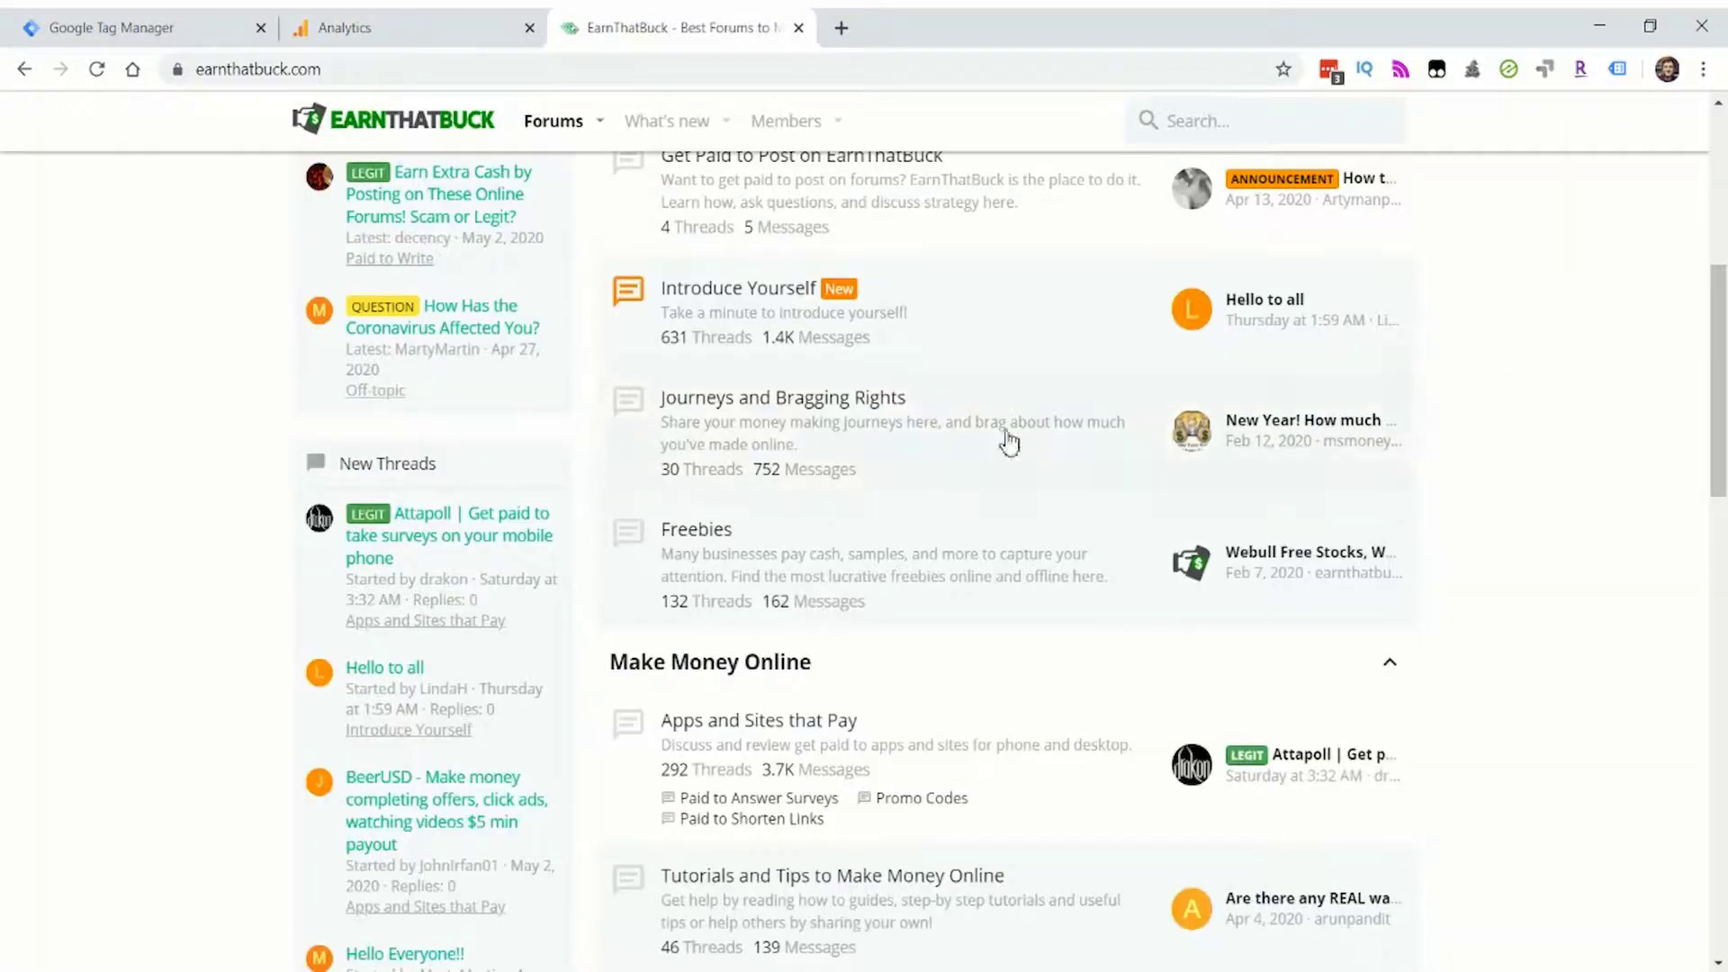
left_click(456, 535)
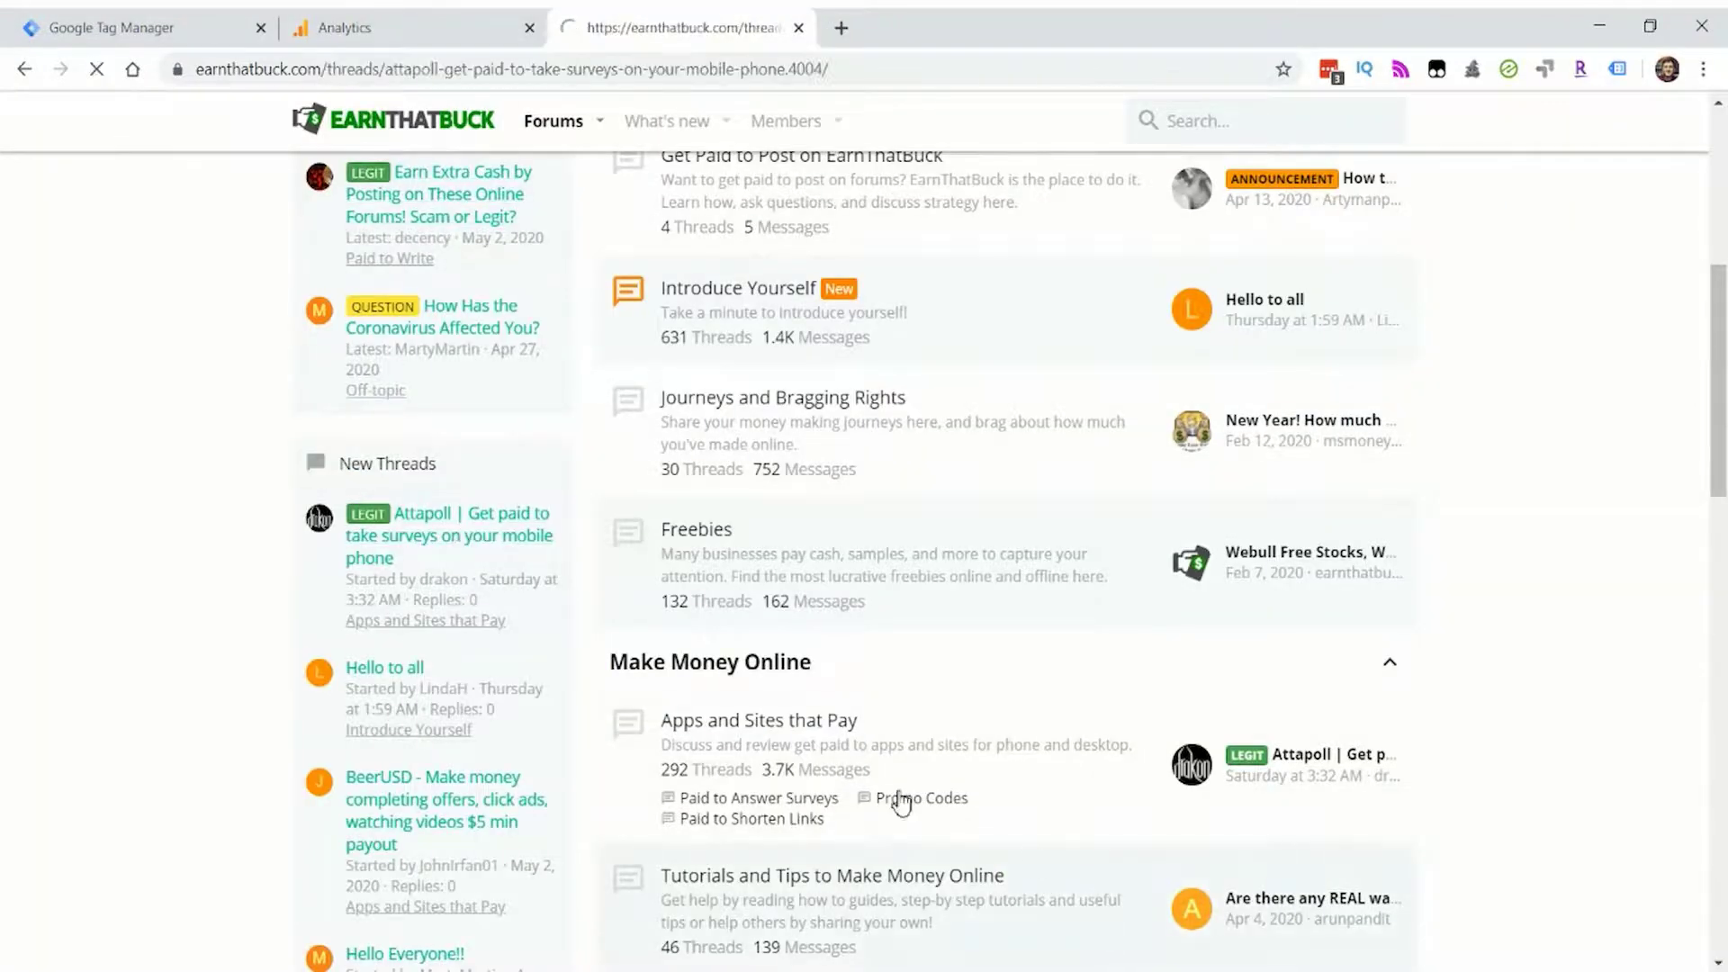
scroll(1114, 715, "down", 9)
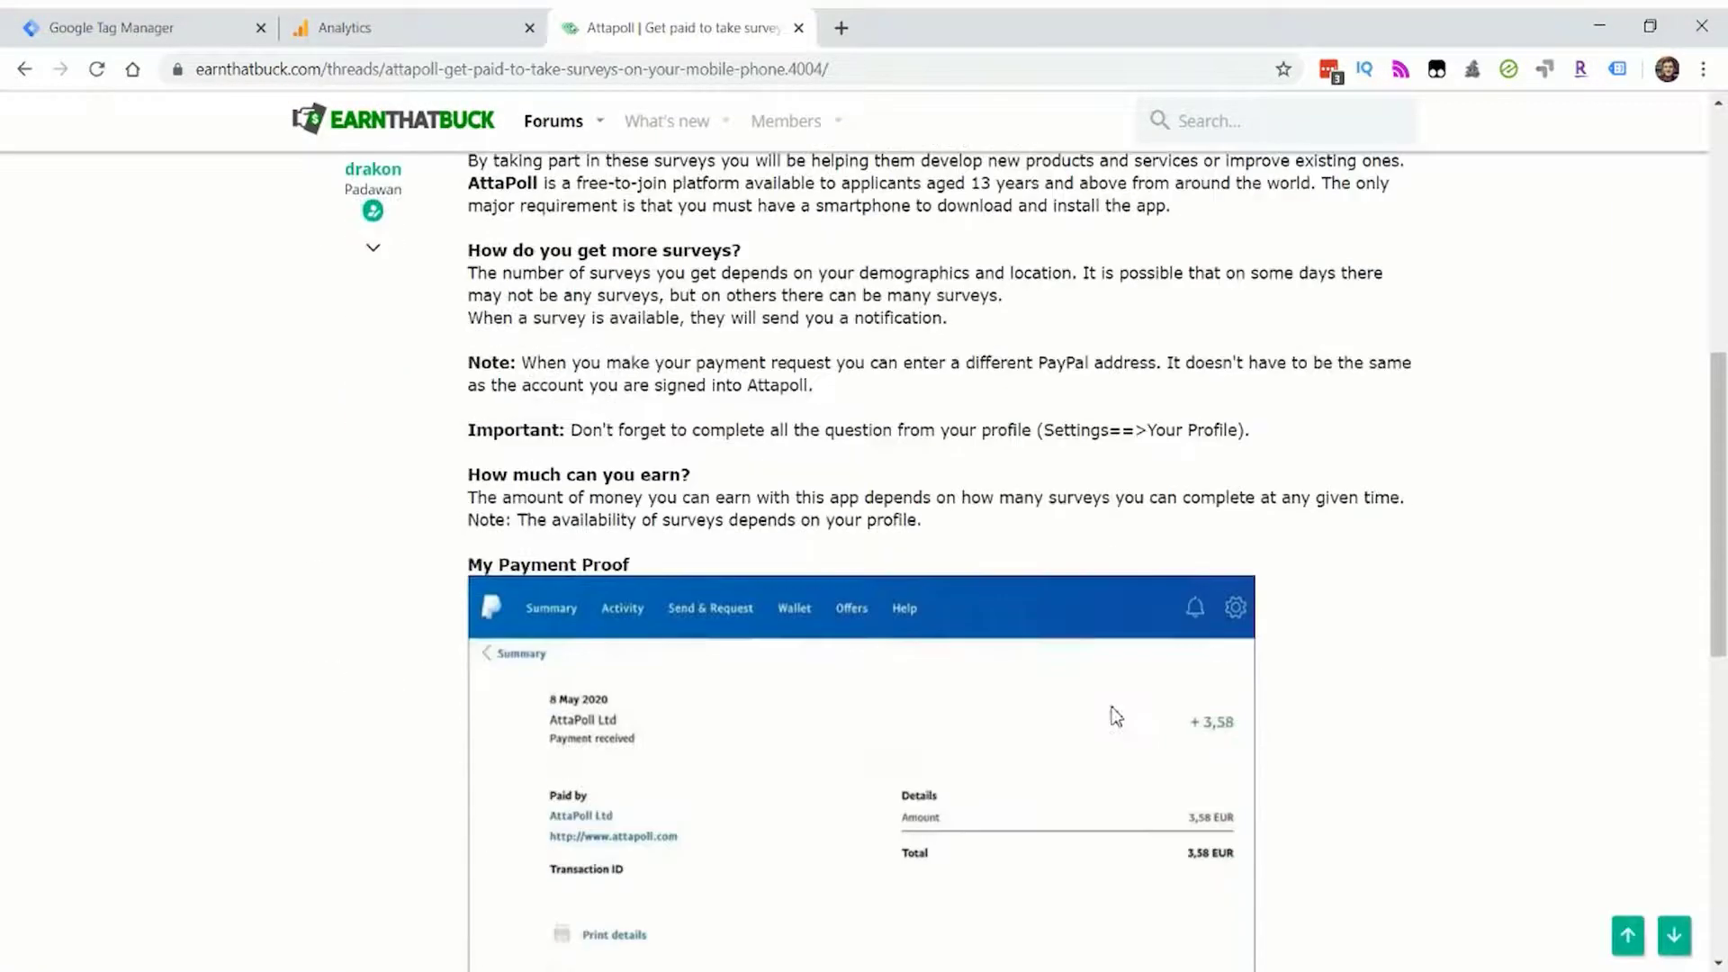
scroll(655, 526, "up", 4)
left_click(438, 21)
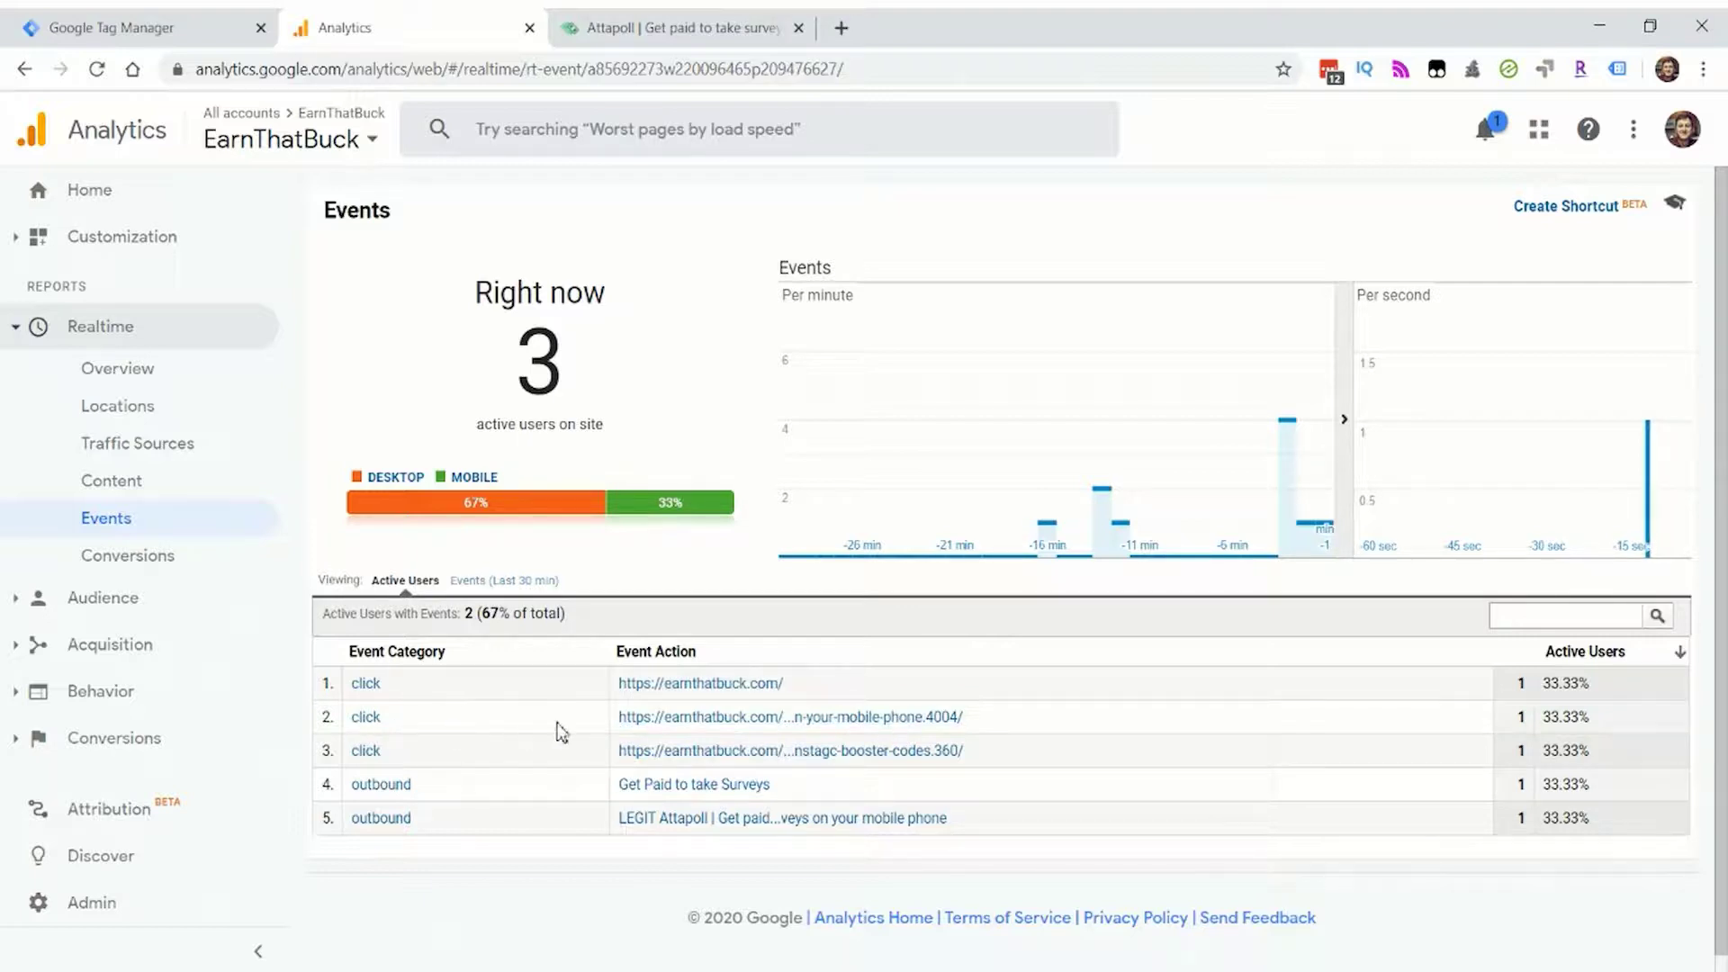
Step: Open the logged Attapoll thread link, then follow its 'Get Paid to take Surveys' link
left_click(905, 718)
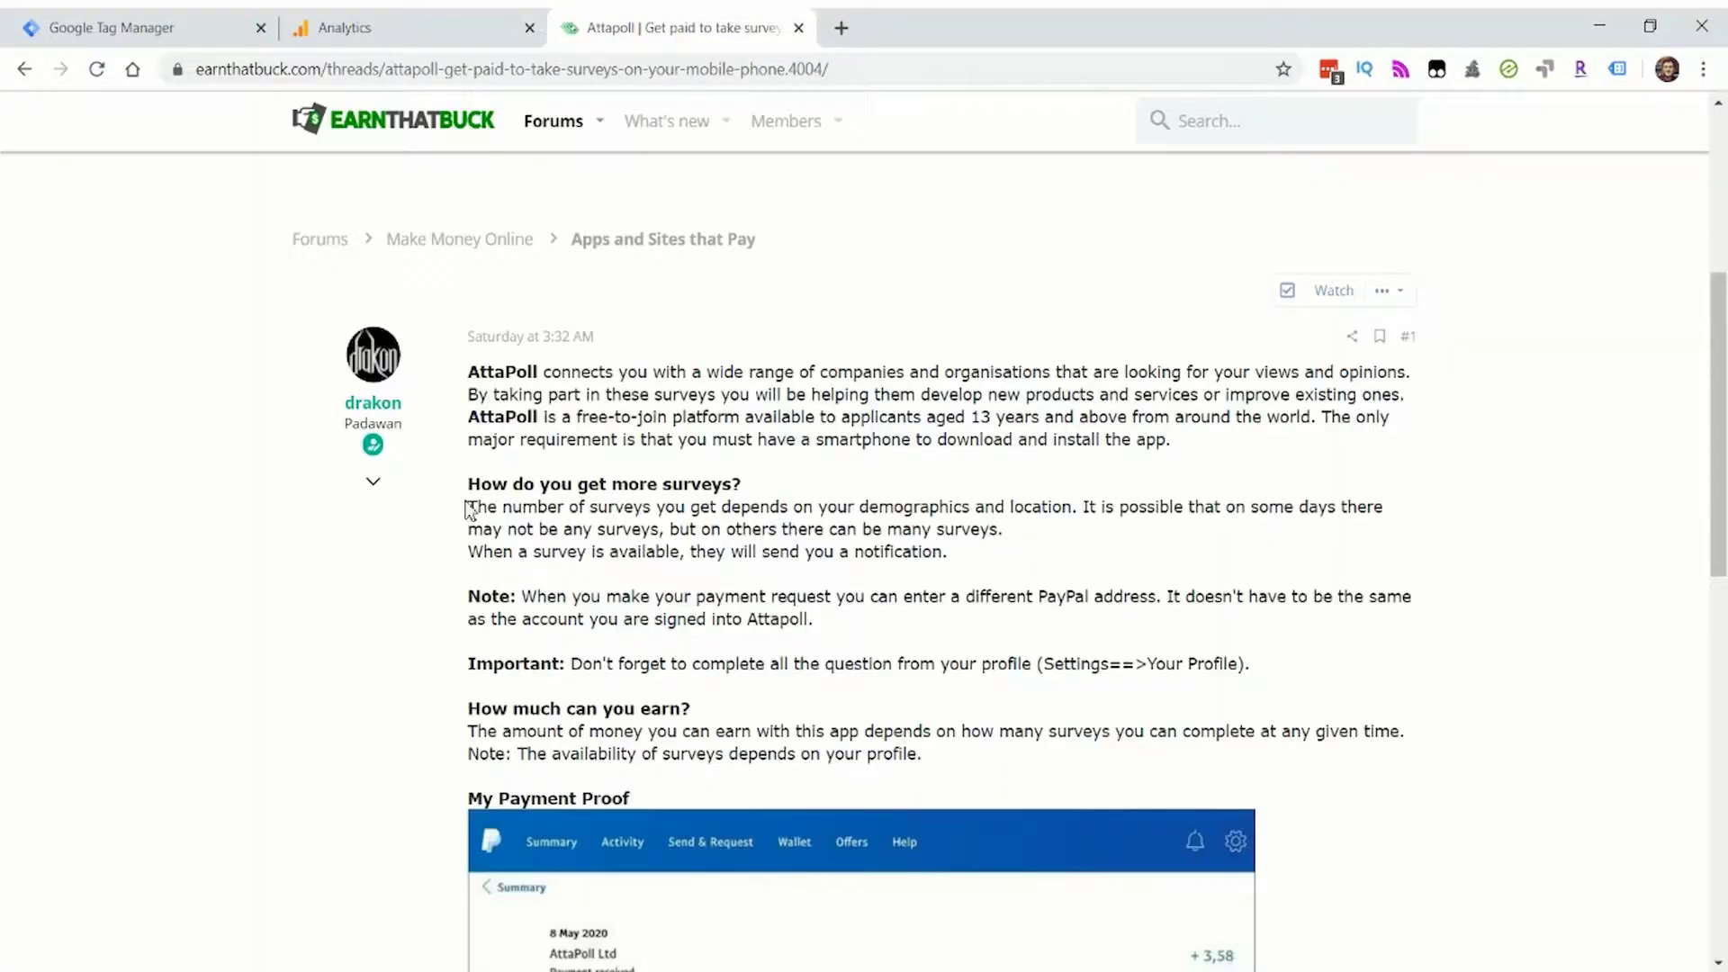
scroll(842, 543, "down", 5)
key("ctrl+shift+Tab")
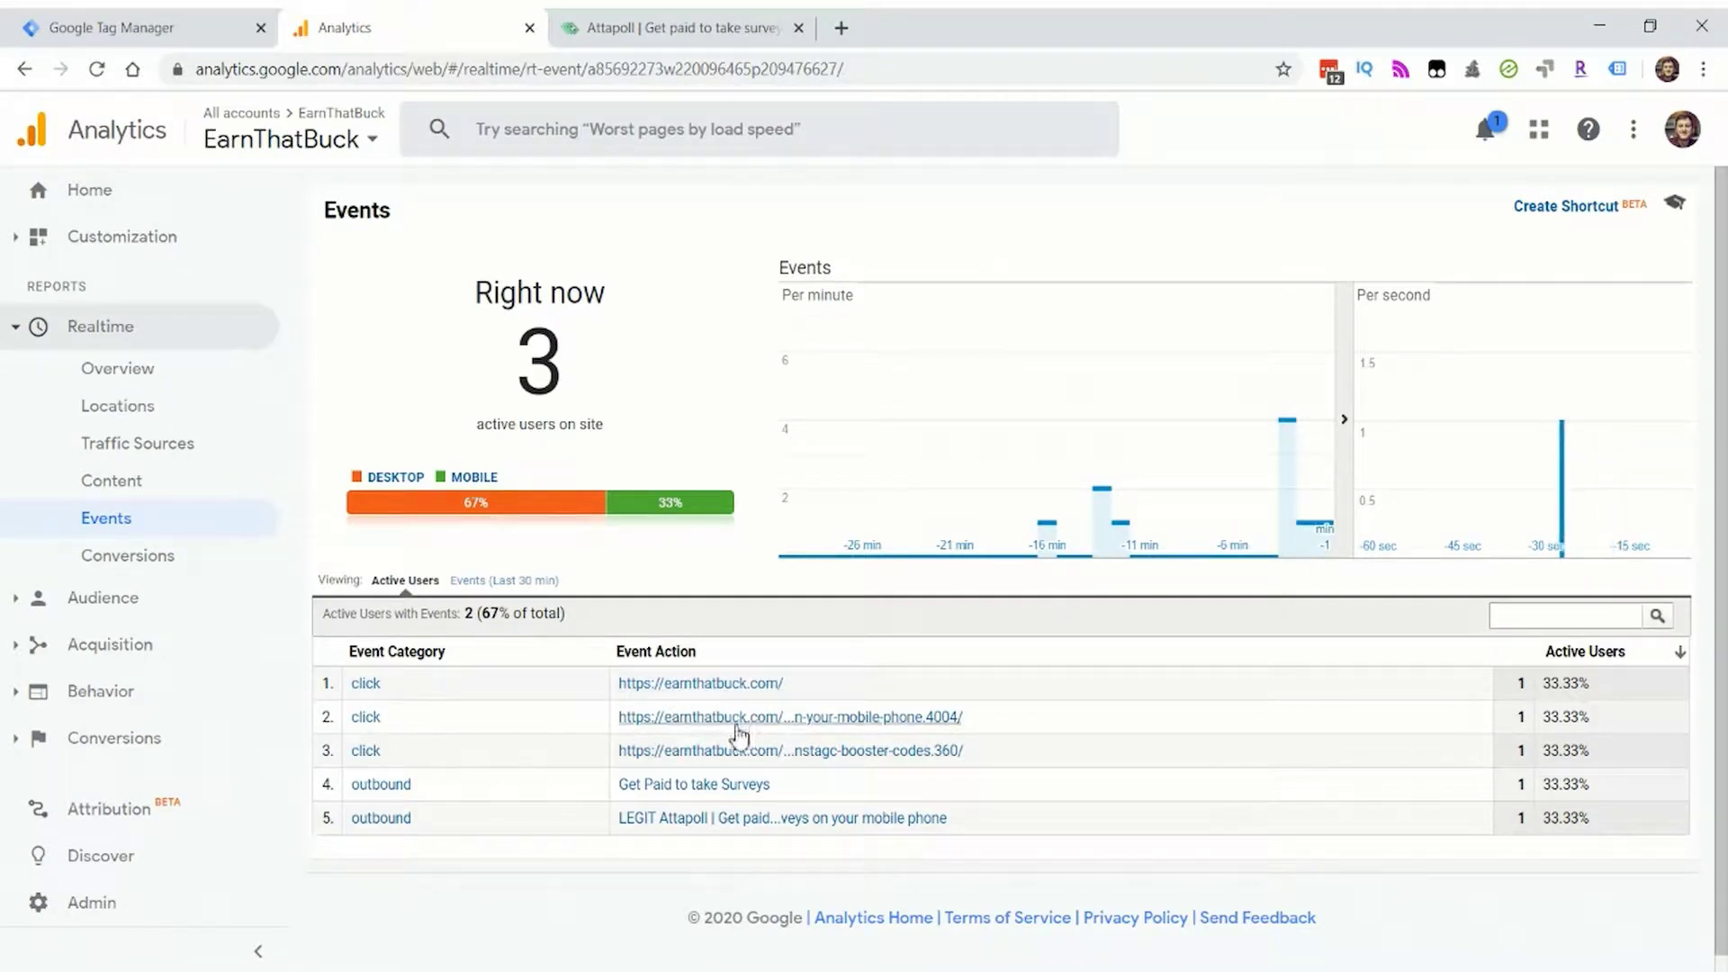
left_click(580, 28)
scroll(797, 682, "down", 5)
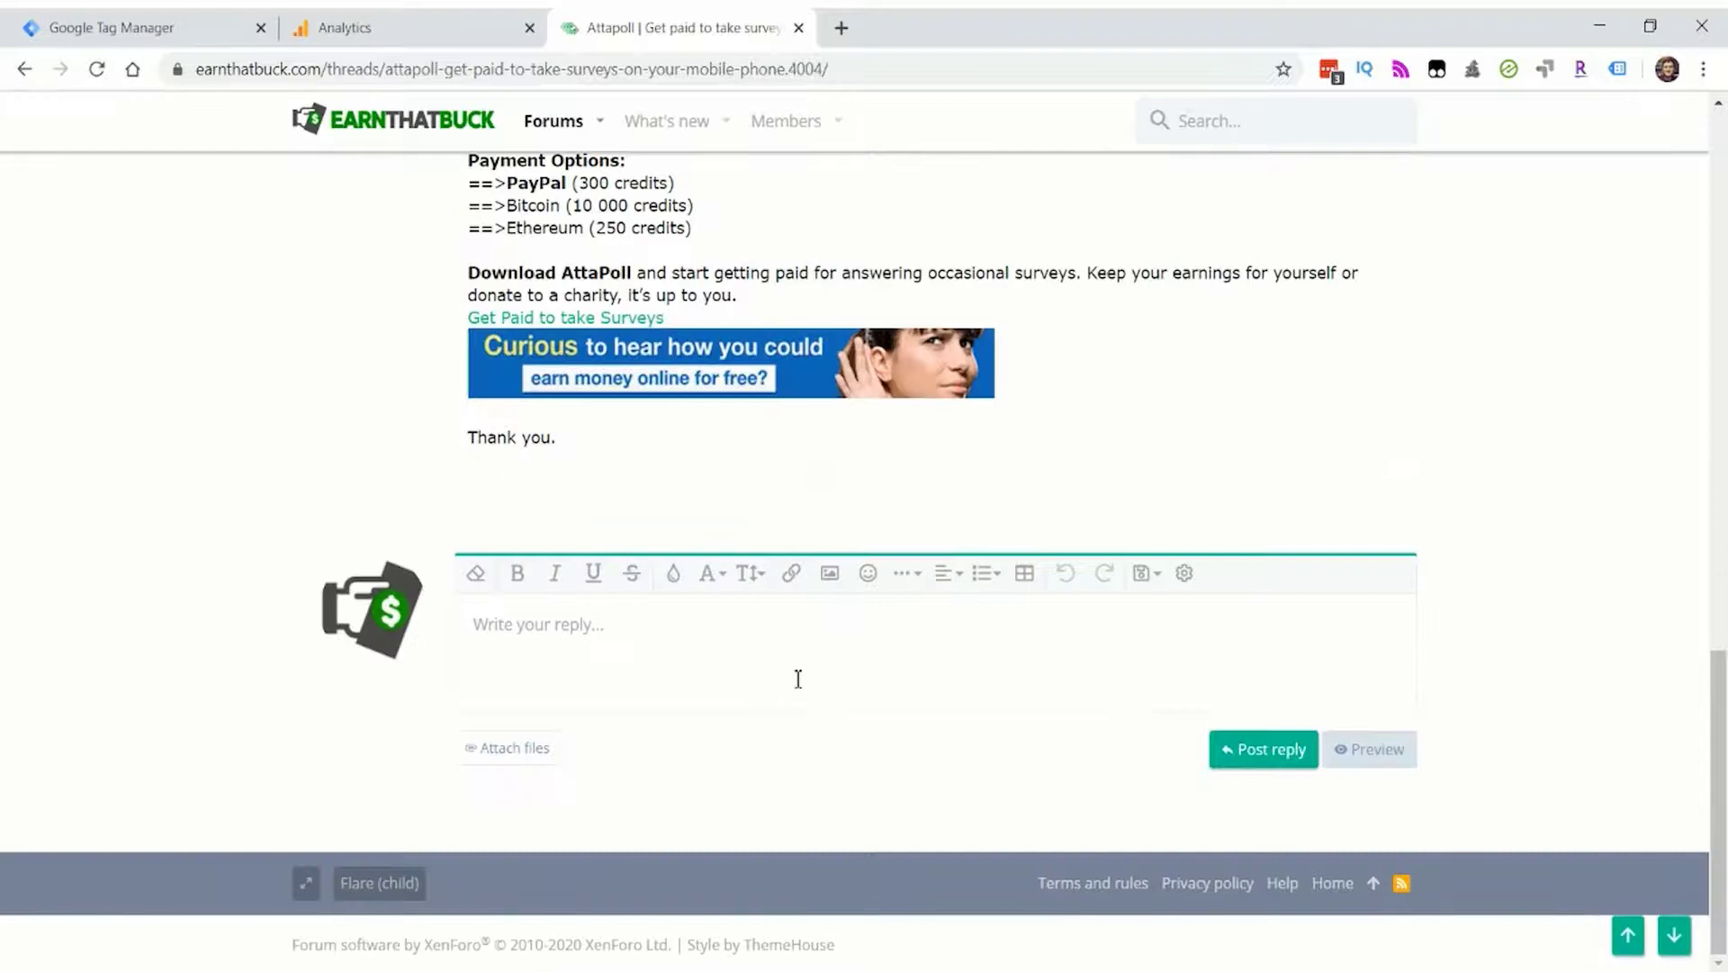
left_click(569, 320)
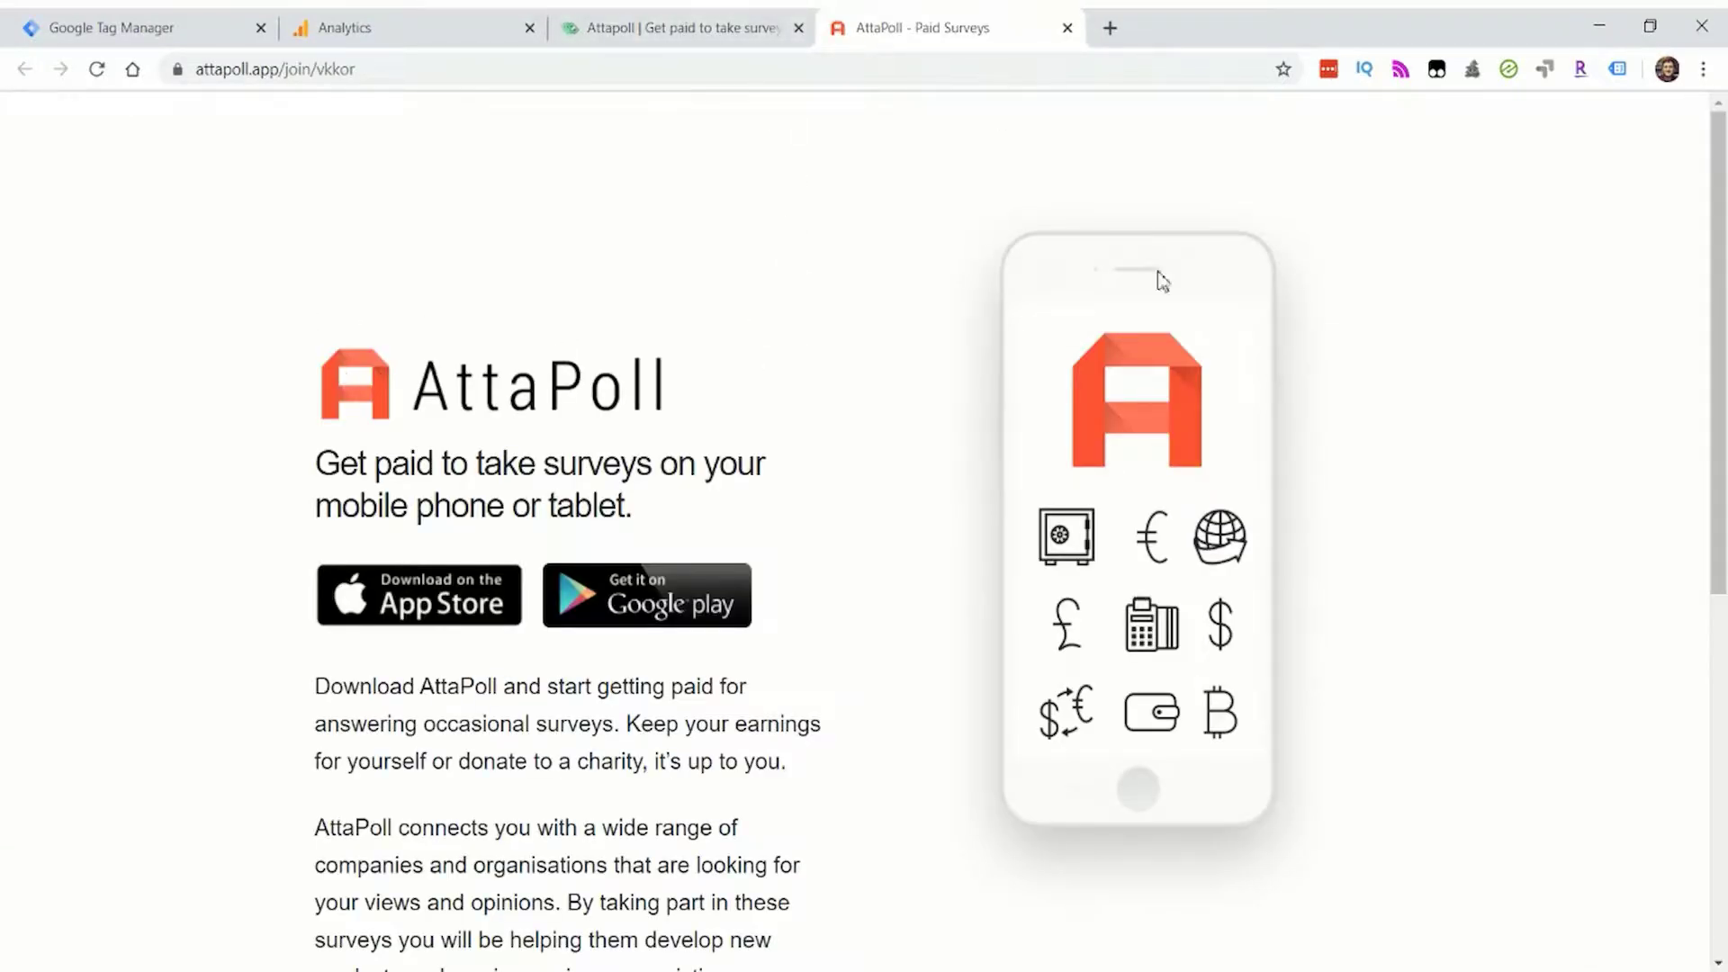
Step: Switch back to the Realtime Events report showing the join.attapoll.com/vkkor click
left_click(353, 19)
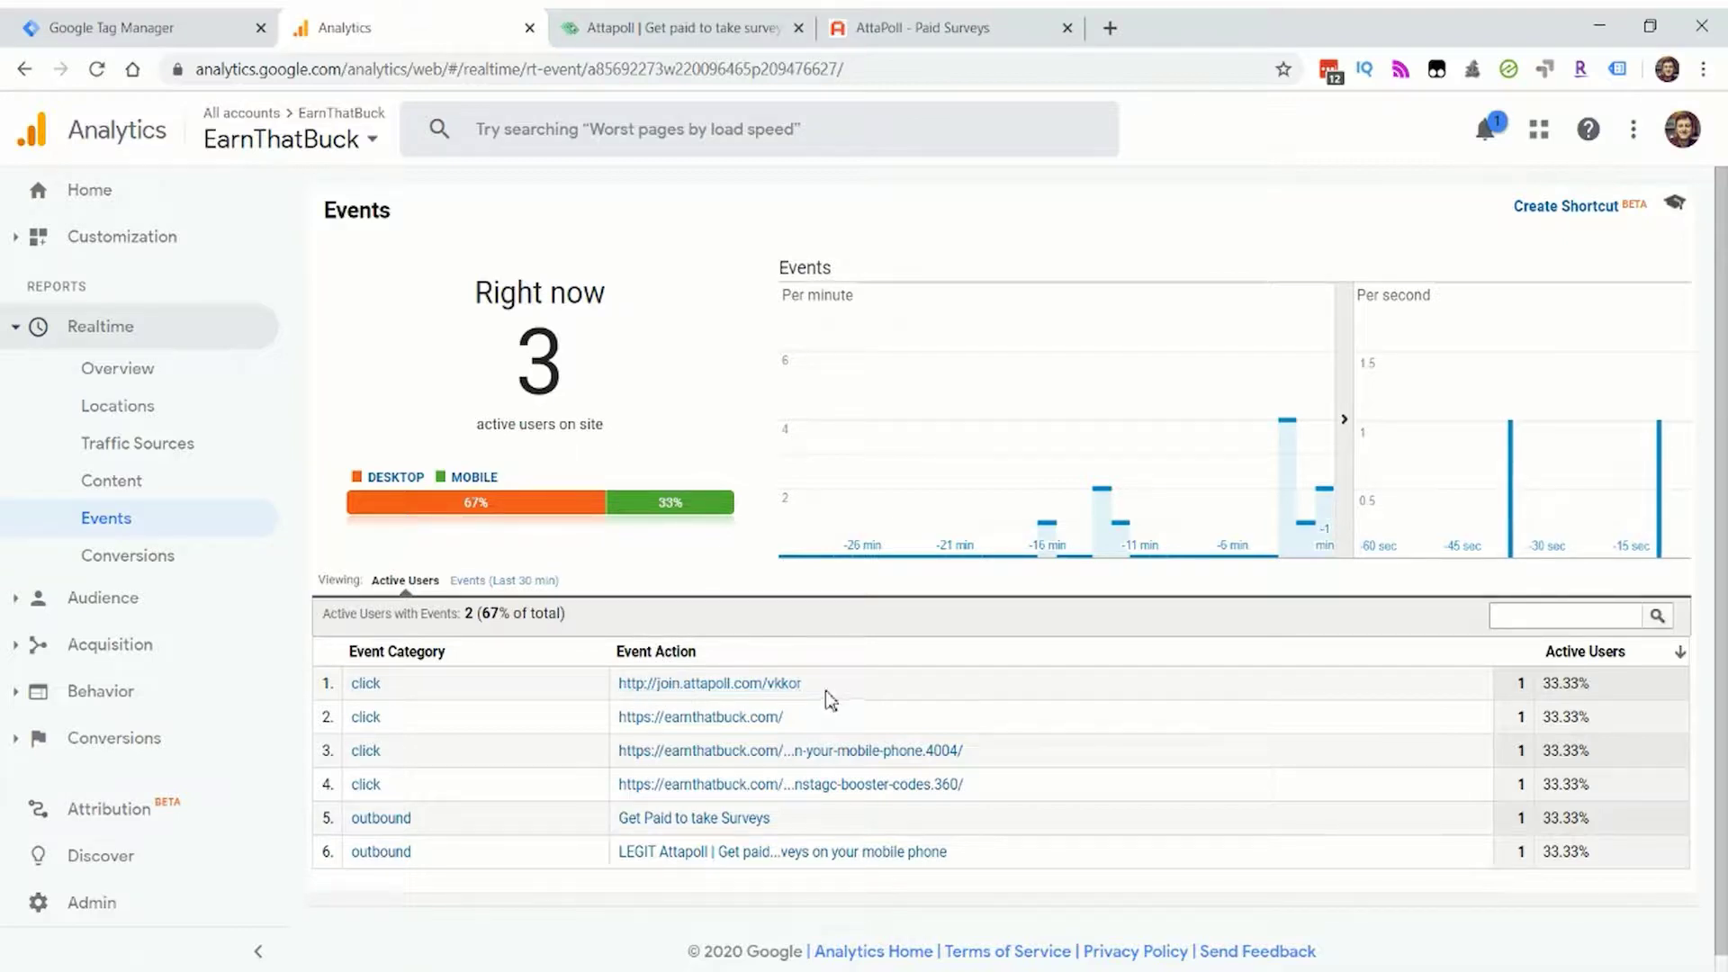
Step: Filter realtime events to the AttaPoll join click action and the click category
left_click(710, 684)
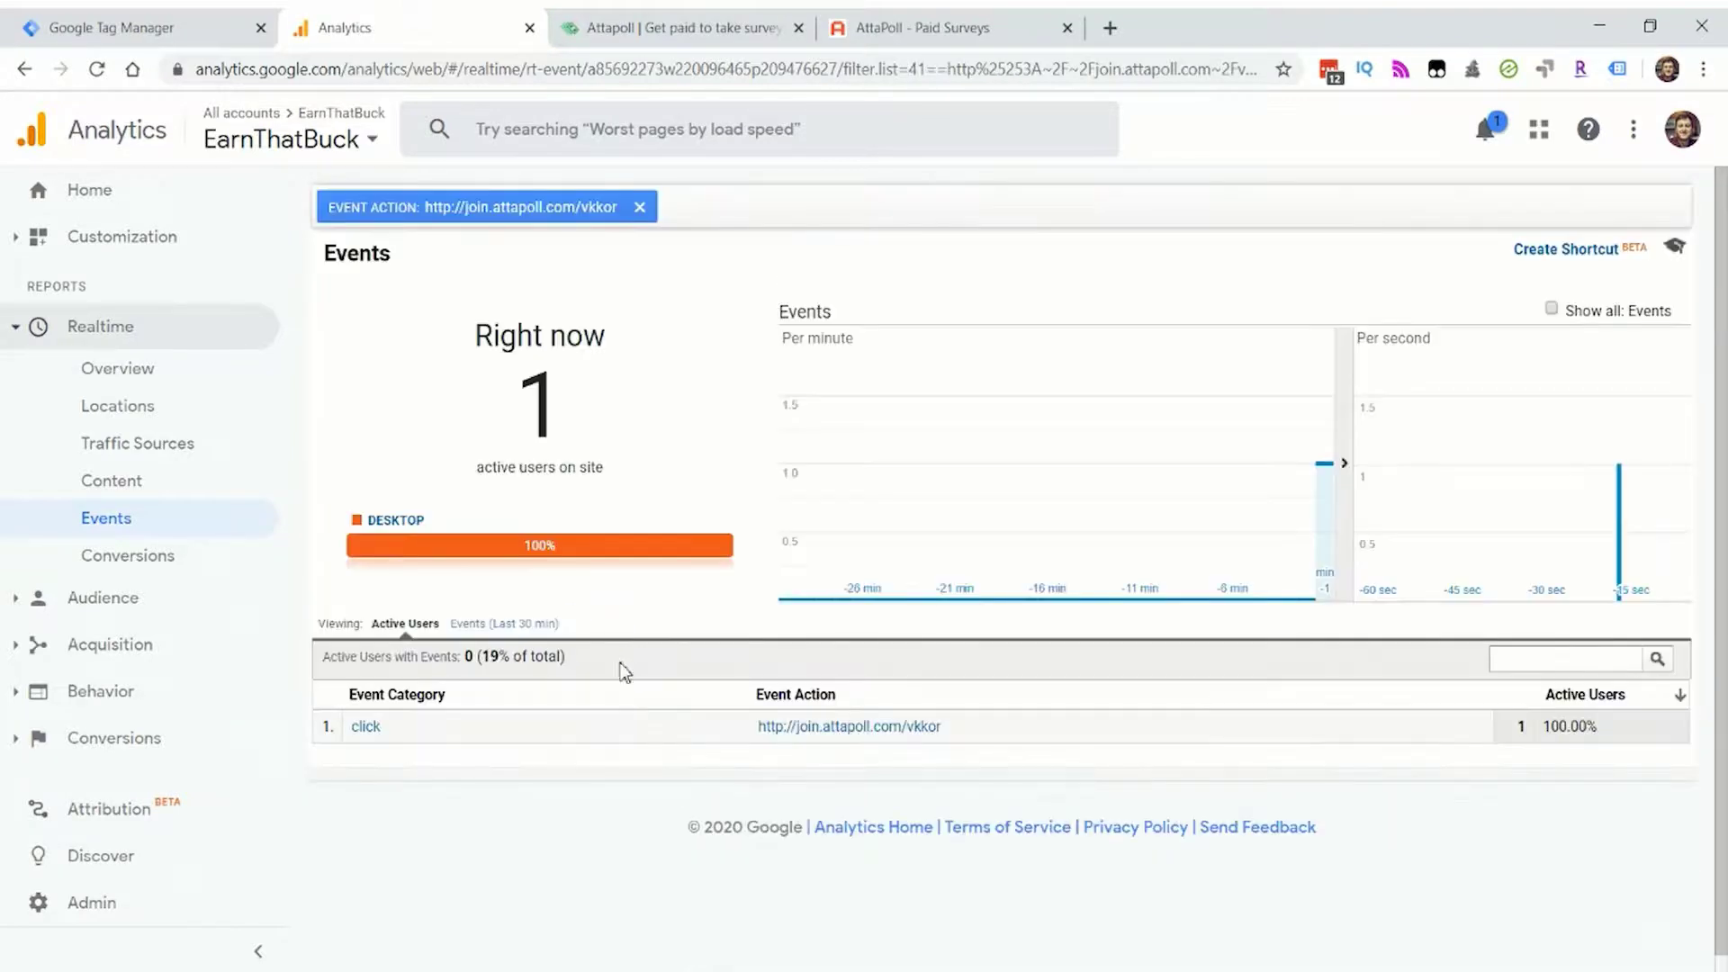
left_click(373, 727)
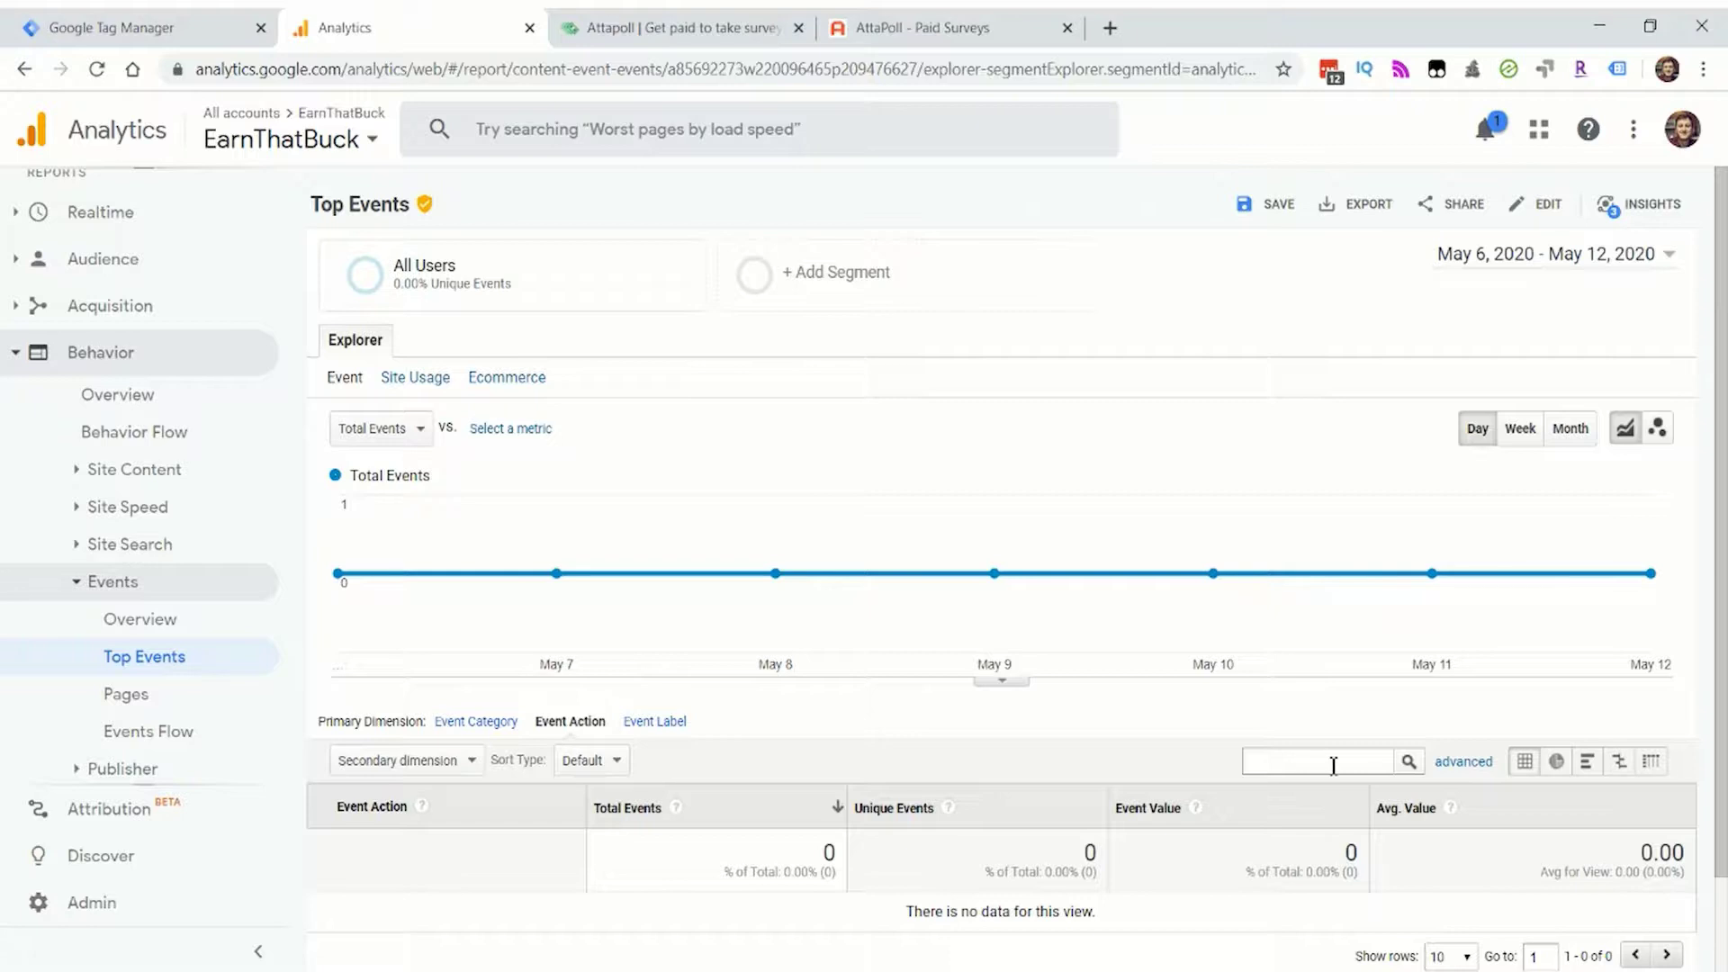
Step: Exclude event actions containing earnthatbuck.com from Top Events and restrict the date range to May 13, 2020
left_click(1463, 761)
scroll(1076, 798, "down", 1)
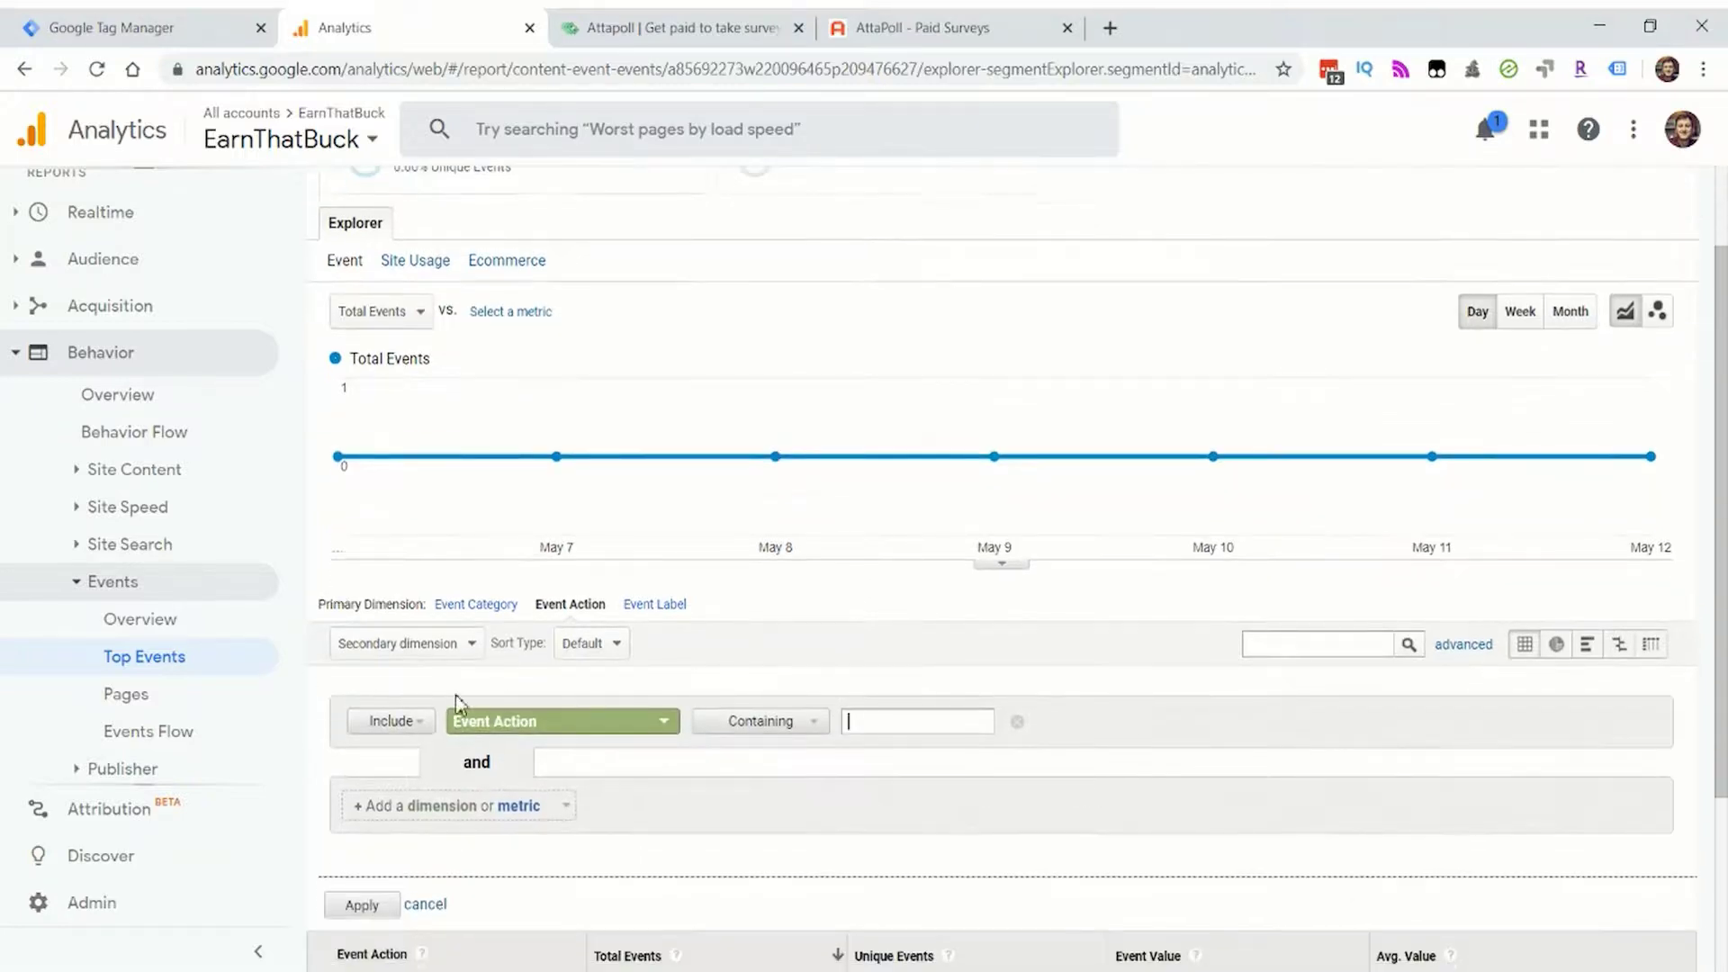
left_click(785, 723)
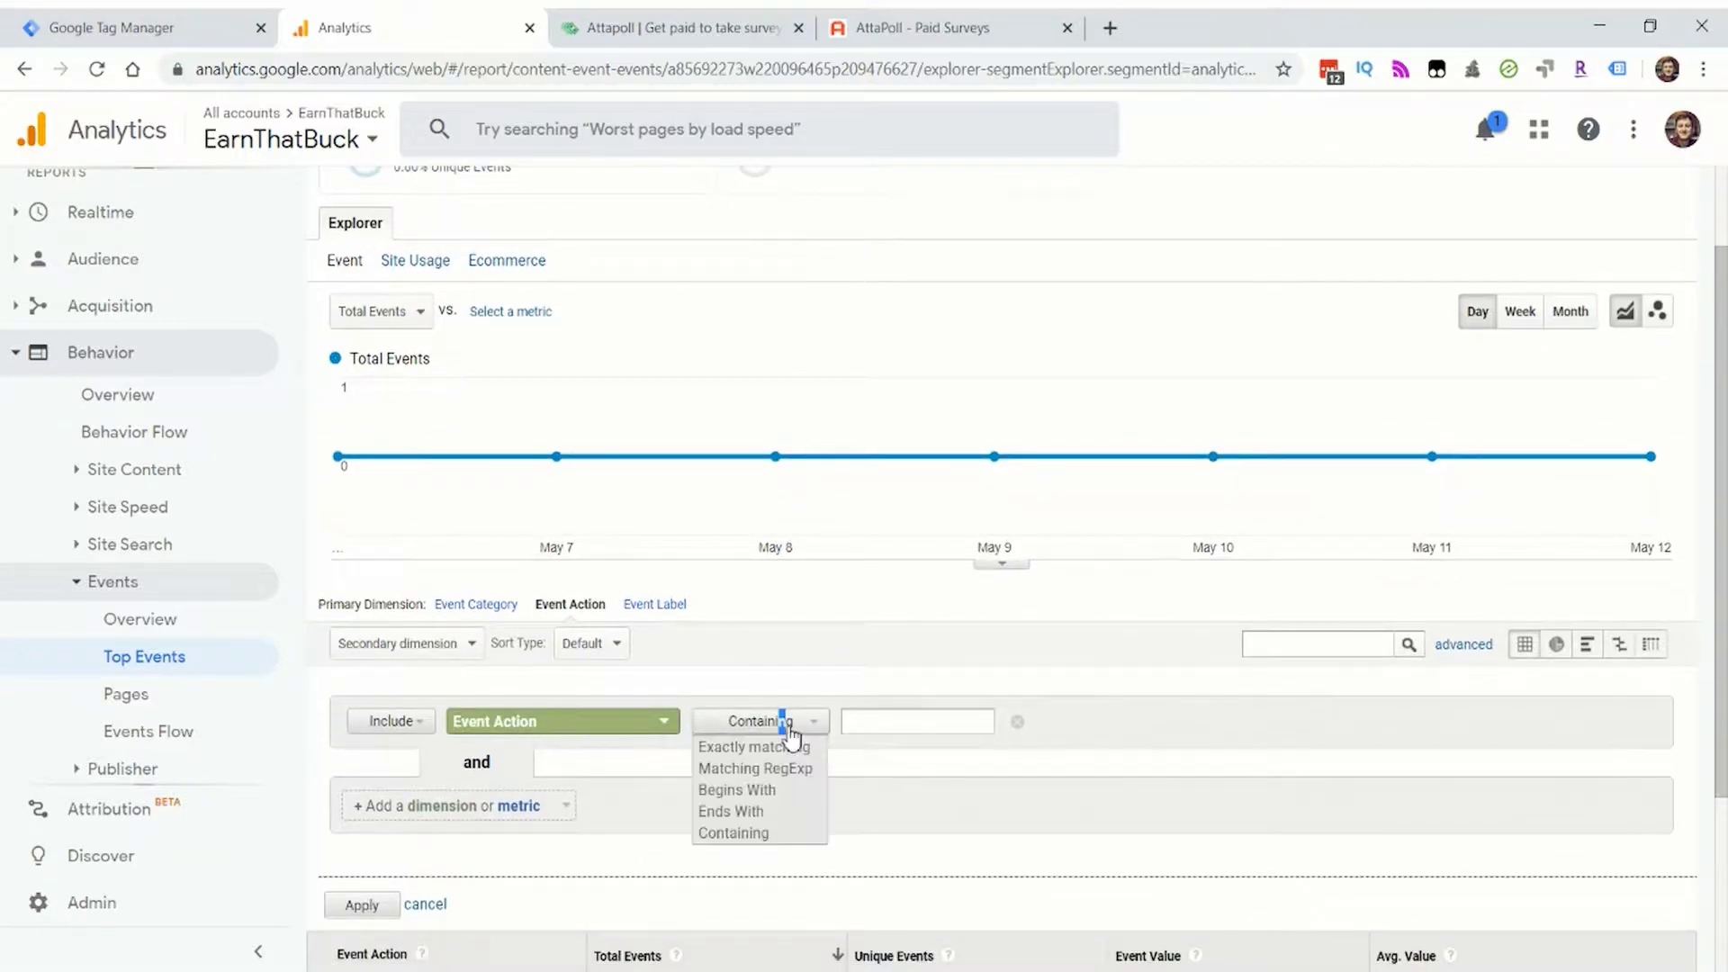
left_click(414, 724)
left_click(386, 767)
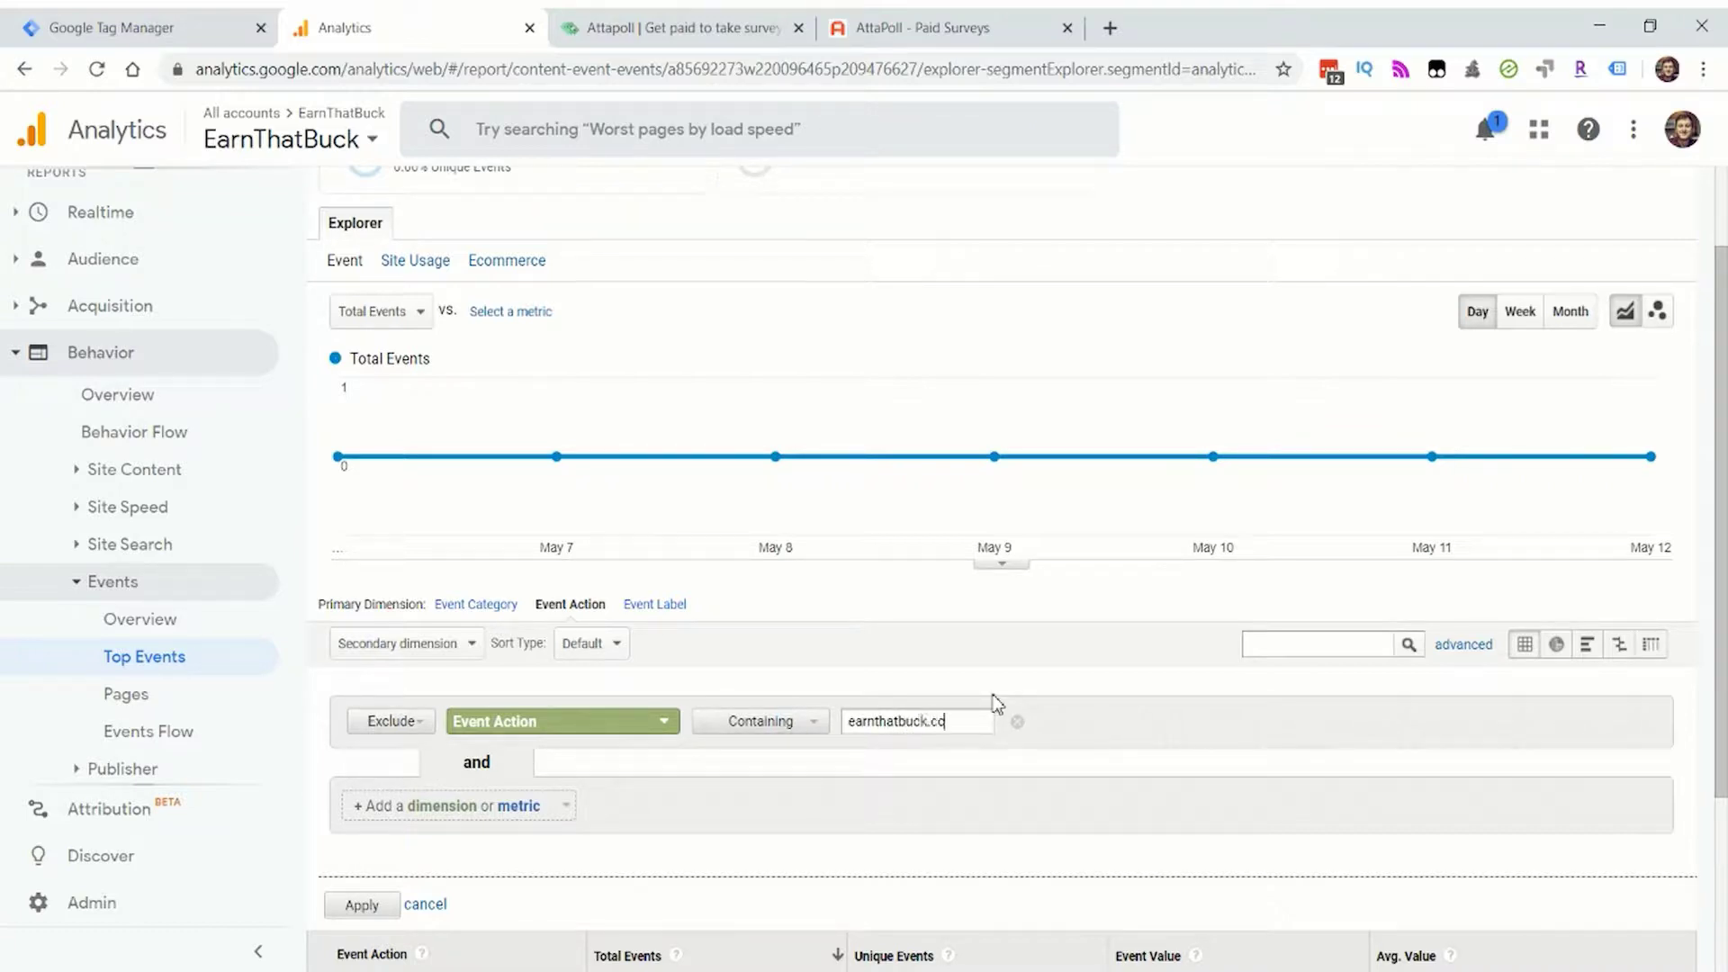
left_click(361, 905)
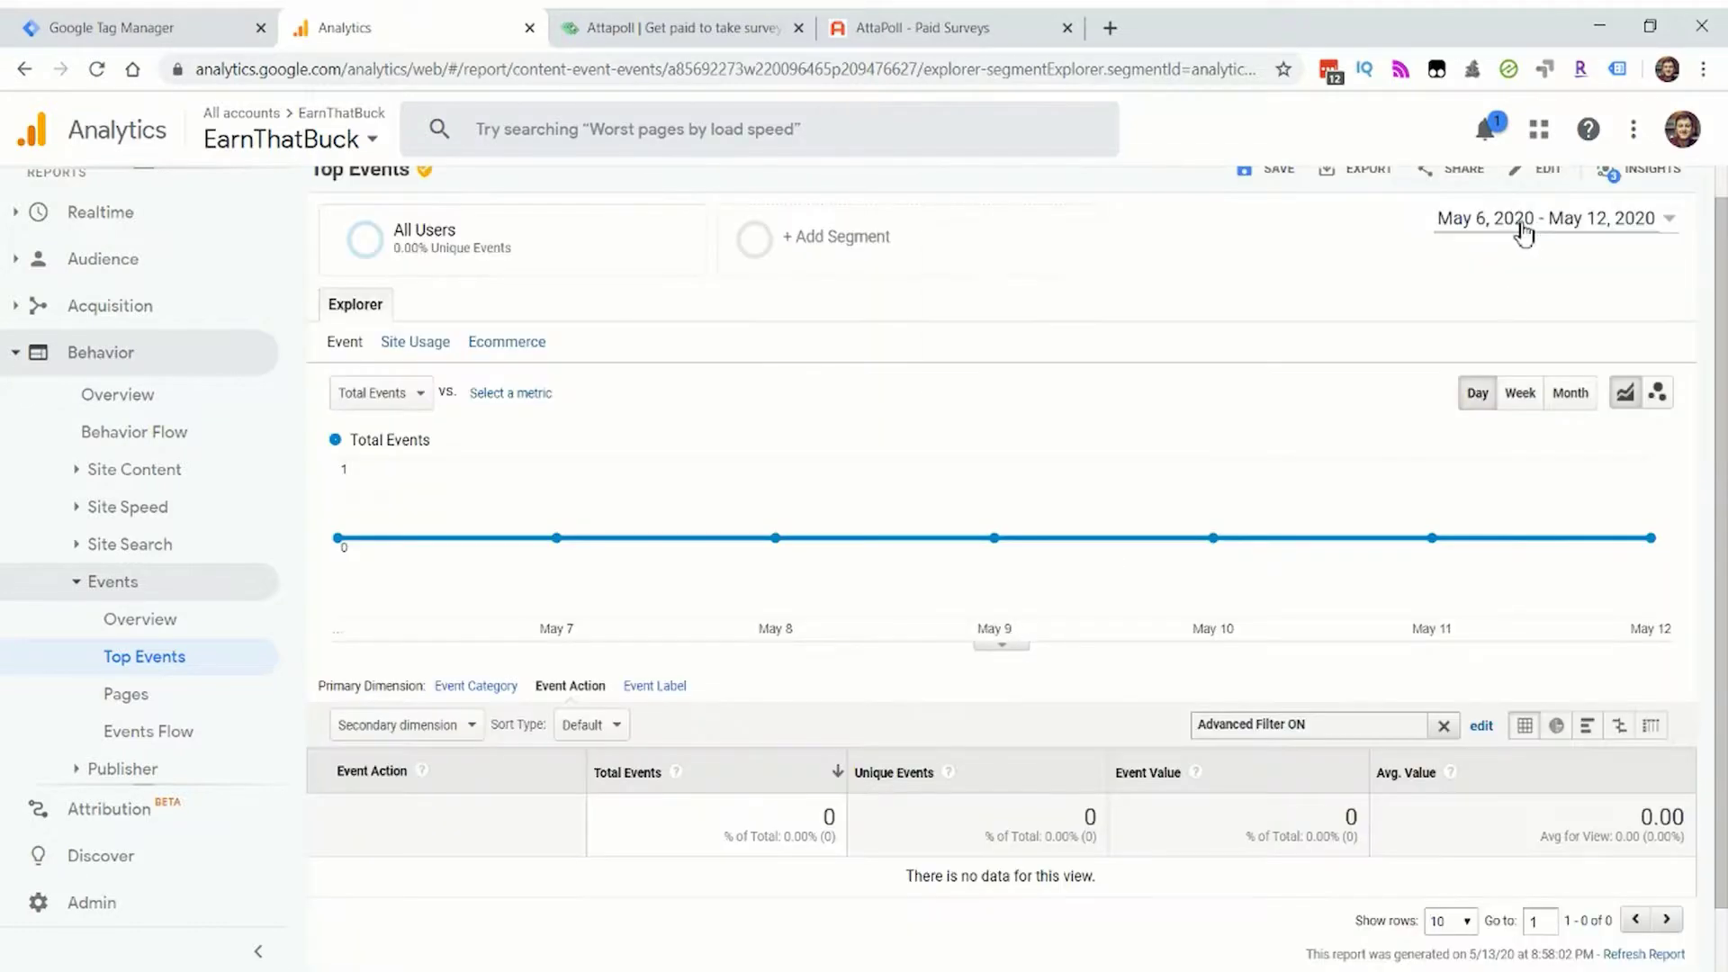
left_click(1521, 220)
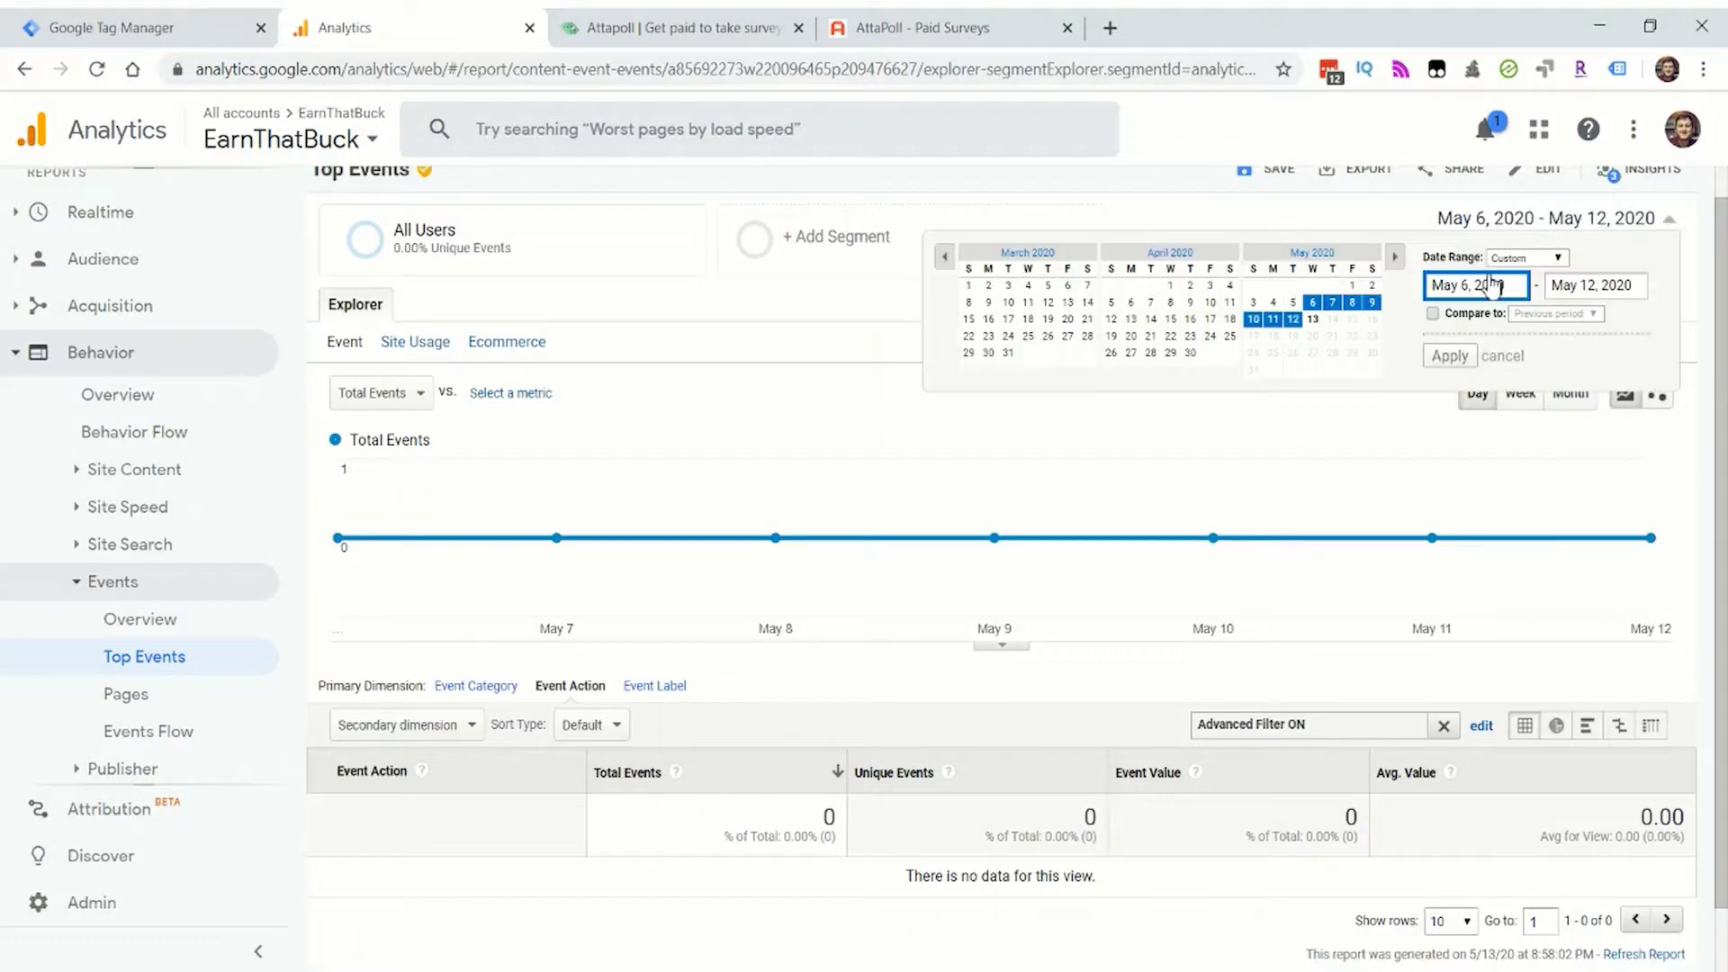
left_click(1462, 355)
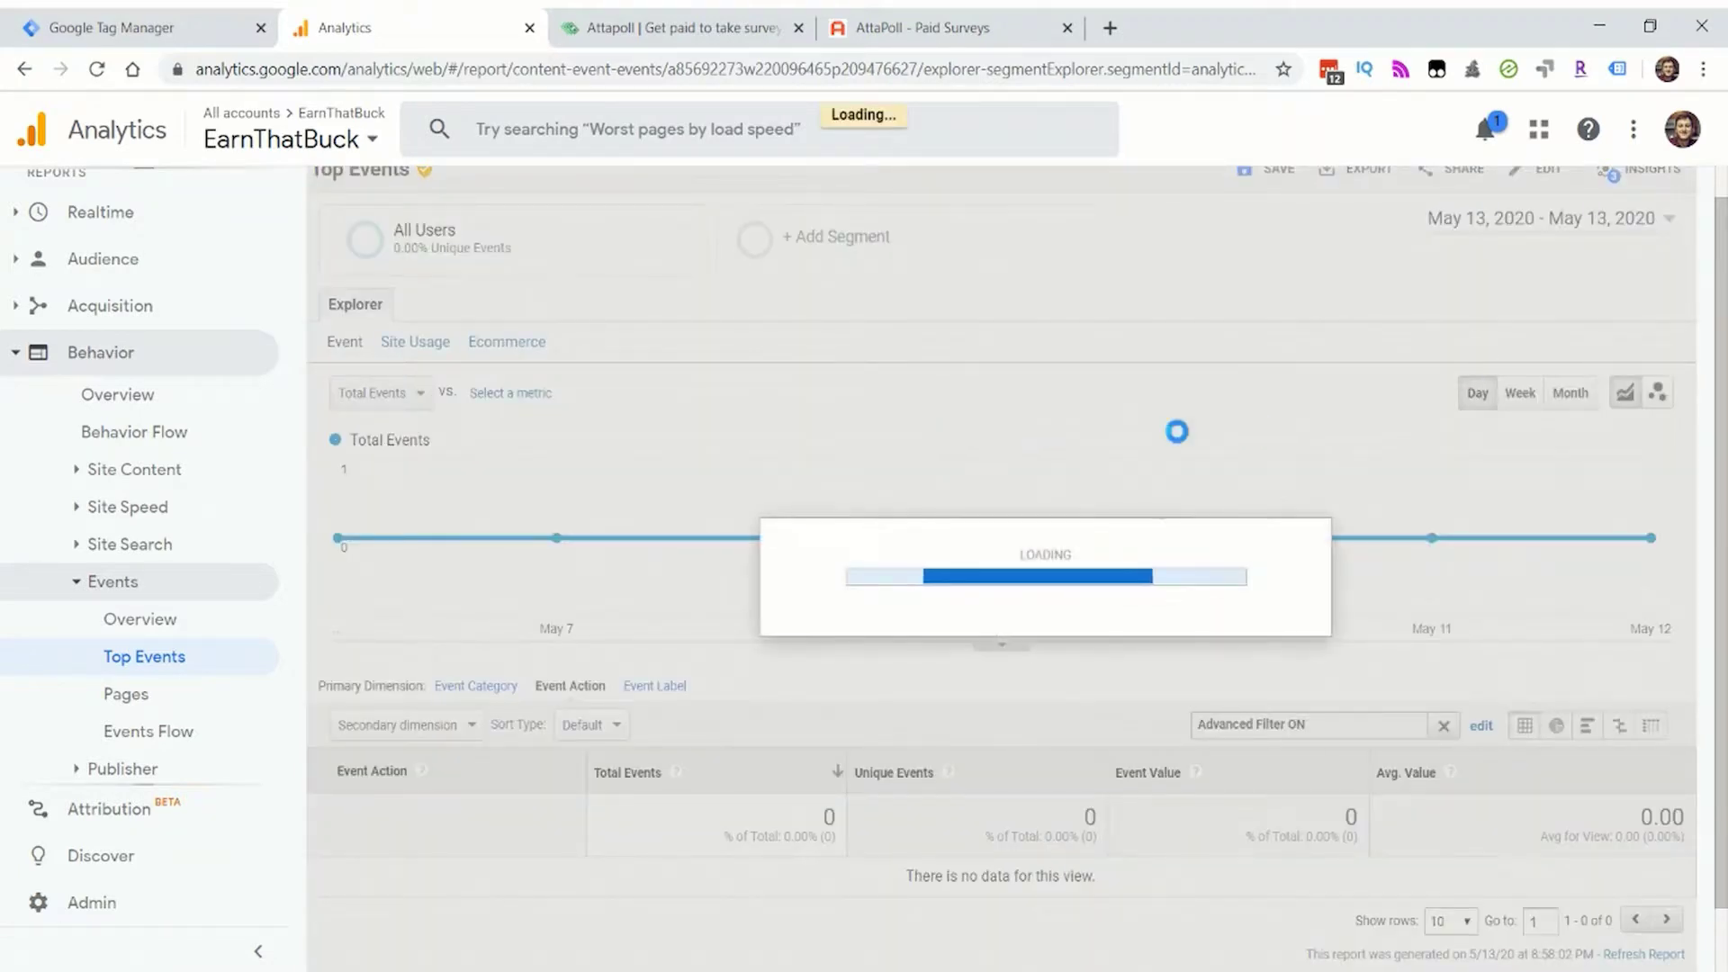
scroll(1111, 407, "down", 3)
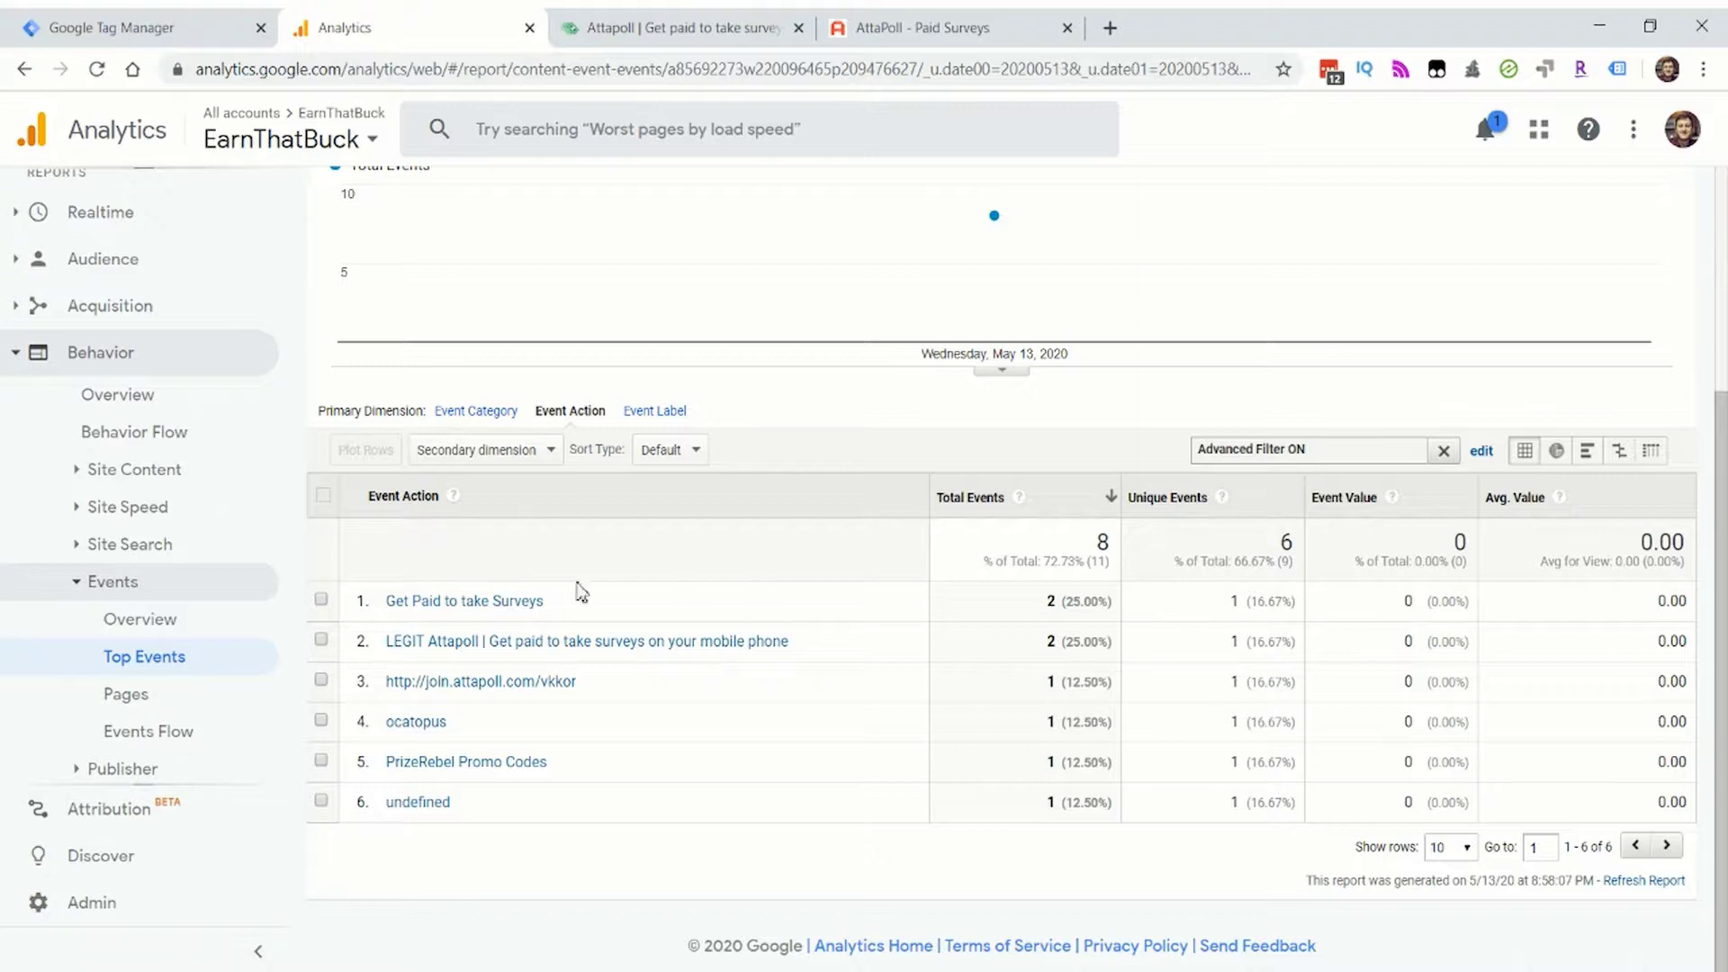
left_click_drag(621, 694, 375, 689)
left_click(372, 684)
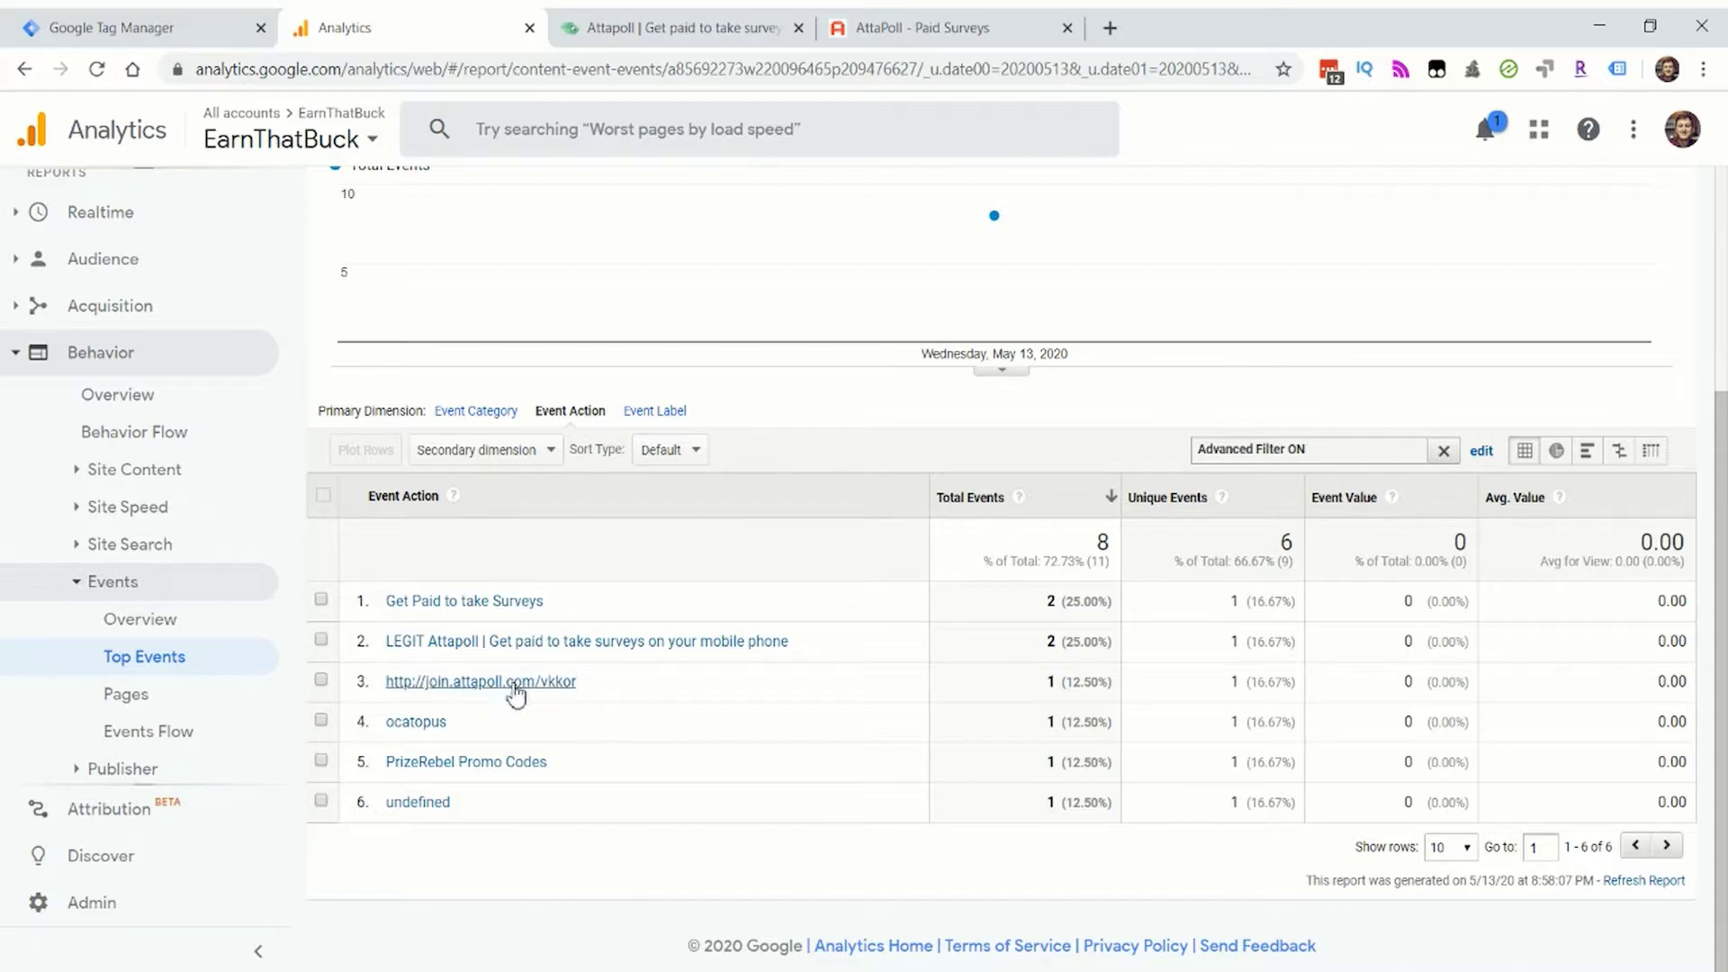